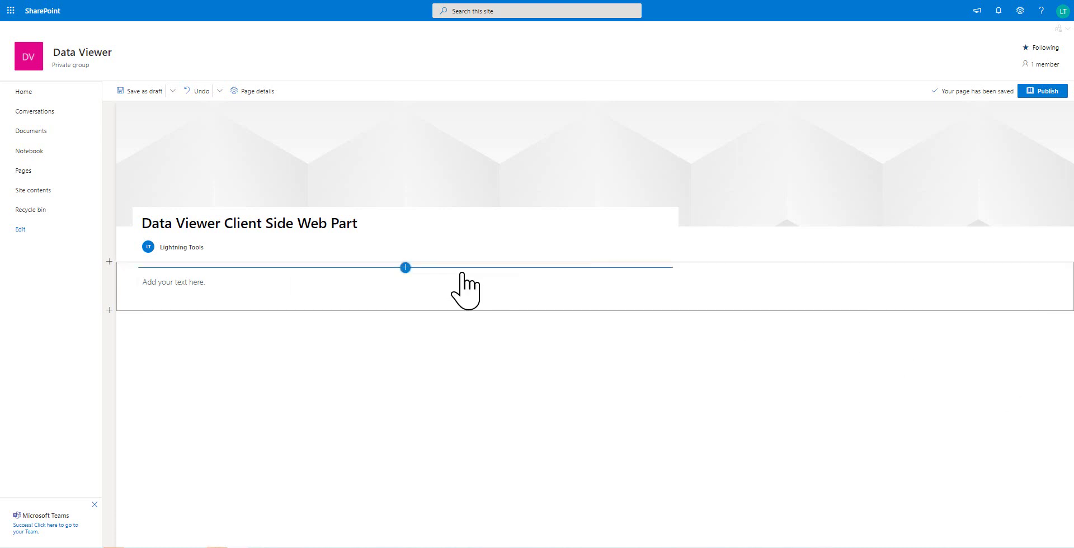
Step: Insert two Lightning Data Viewer web parts, one below the other, found by searching 'data'
click(406, 268)
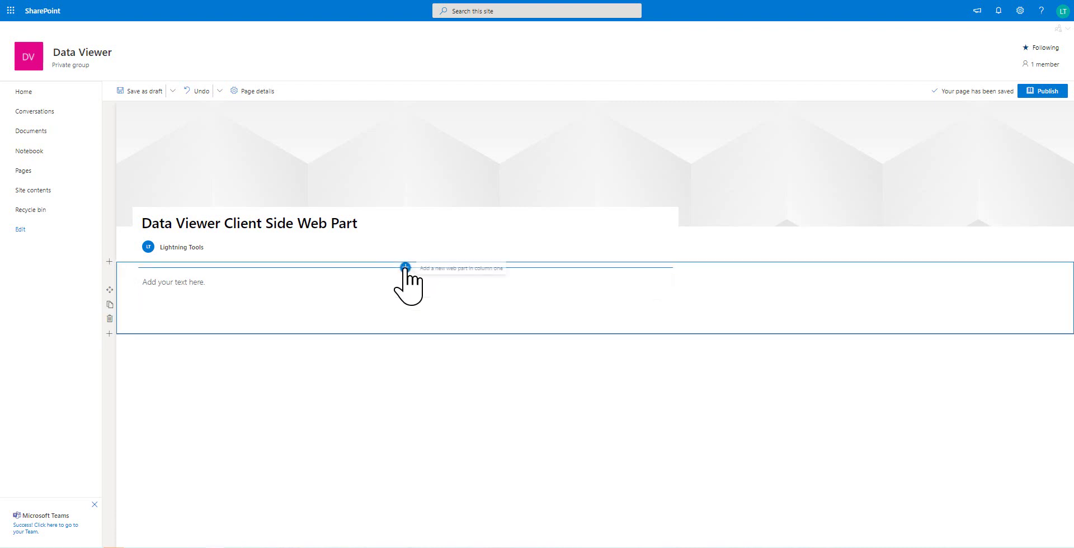
text(data)
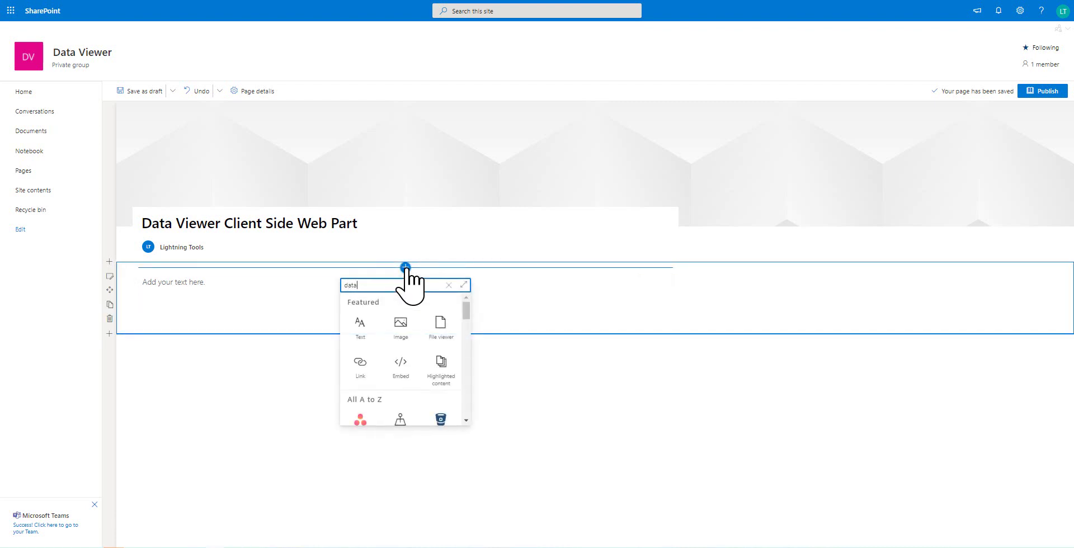
click(414, 335)
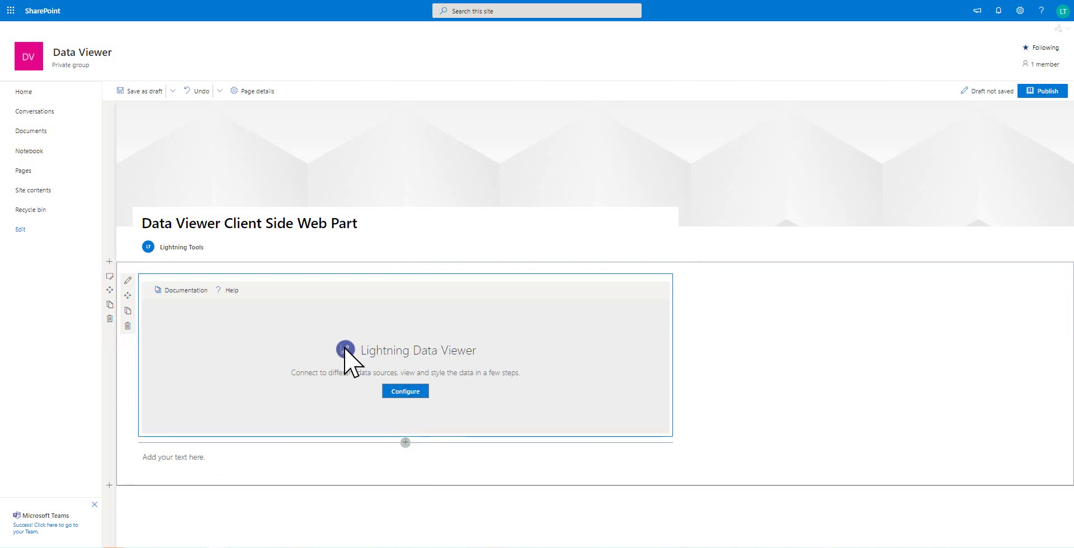
click(405, 442)
text(data)
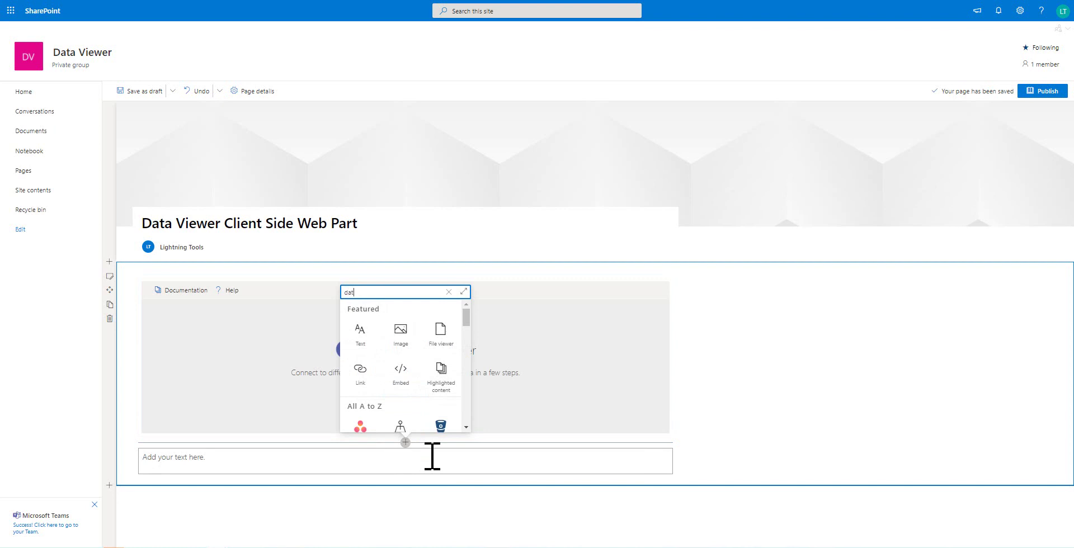
click(403, 343)
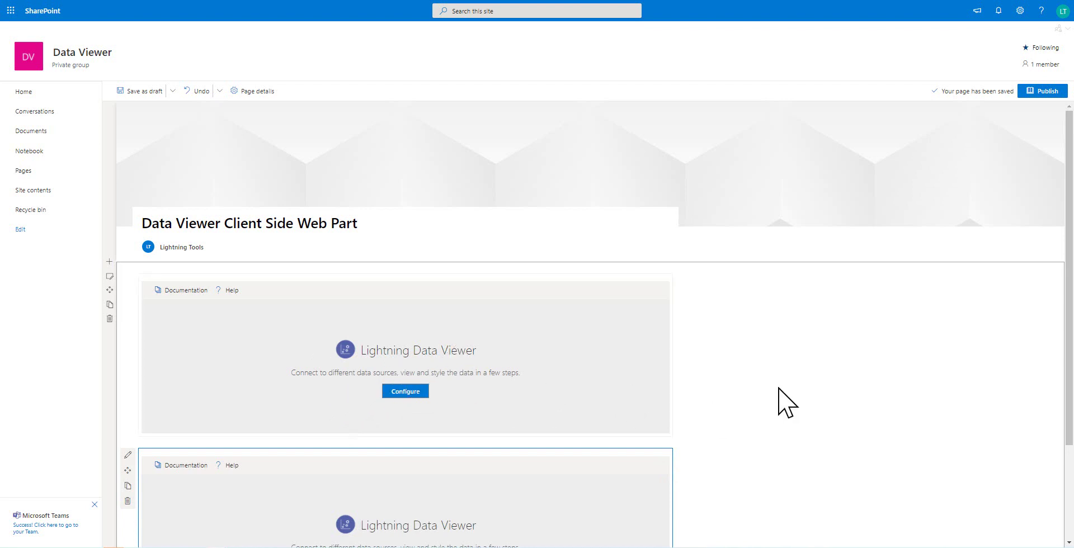
Step: Open the first Data Viewer's configuration and list the data source provider choices
click(447, 401)
click(414, 394)
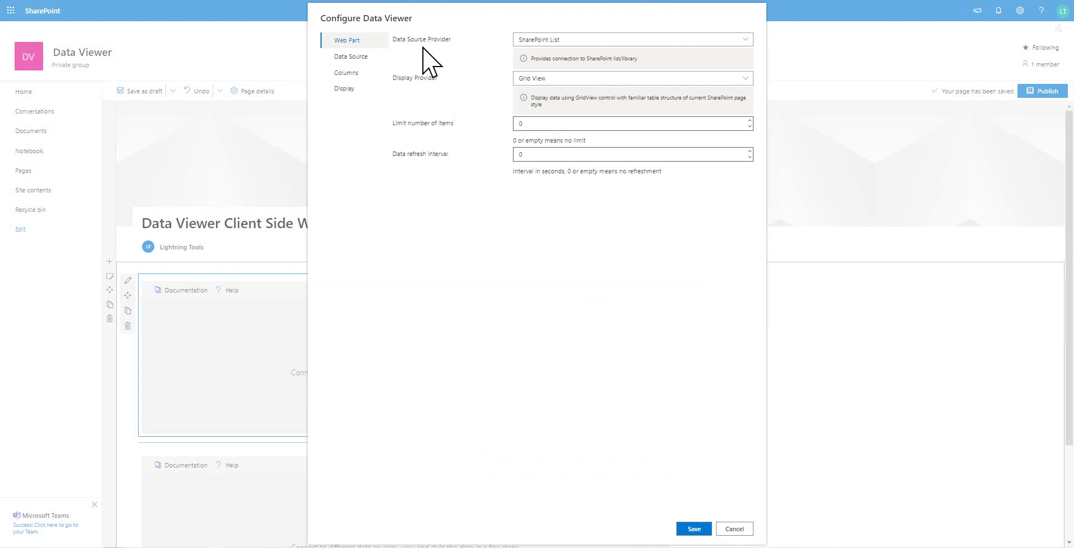
click(572, 39)
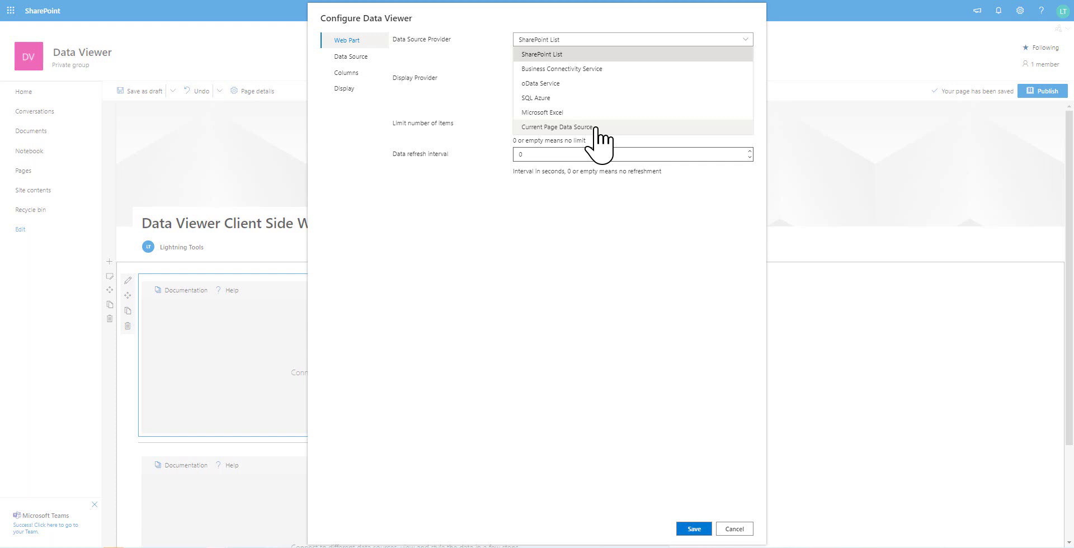
Step: Set the data source provider to oData Service and keep Grid View as the display provider
click(576, 83)
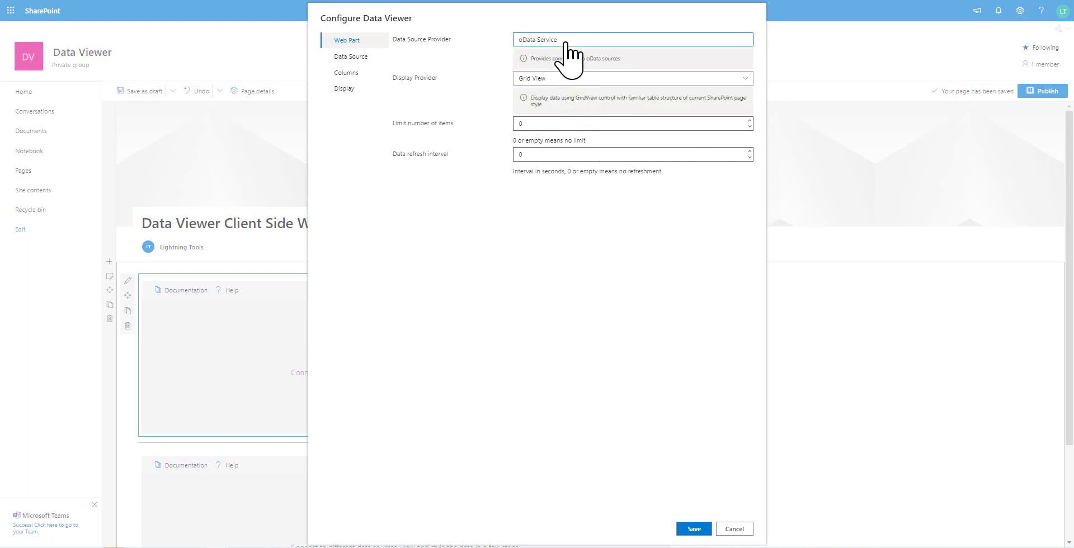
click(566, 81)
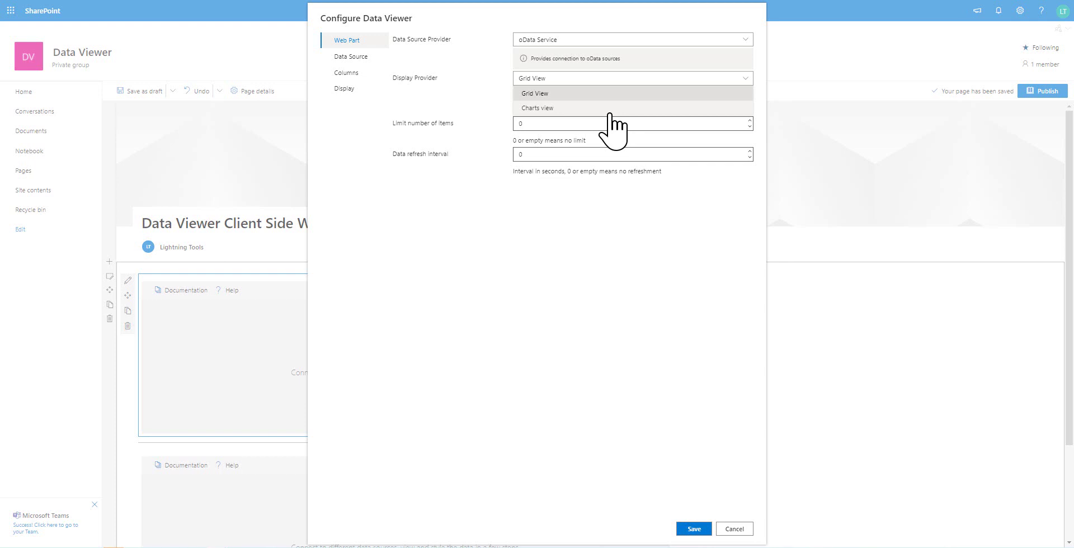
click(591, 94)
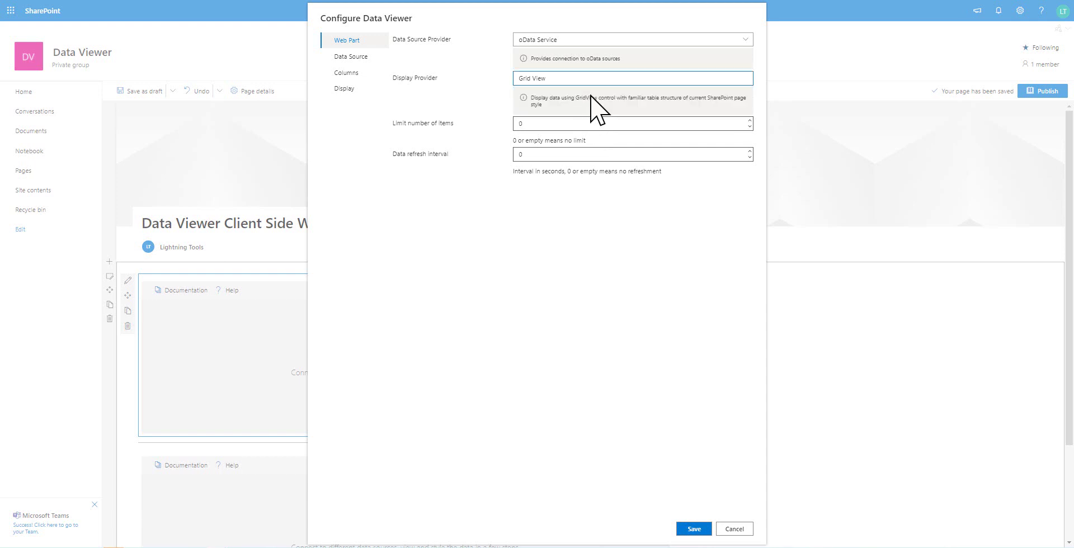
click(368, 57)
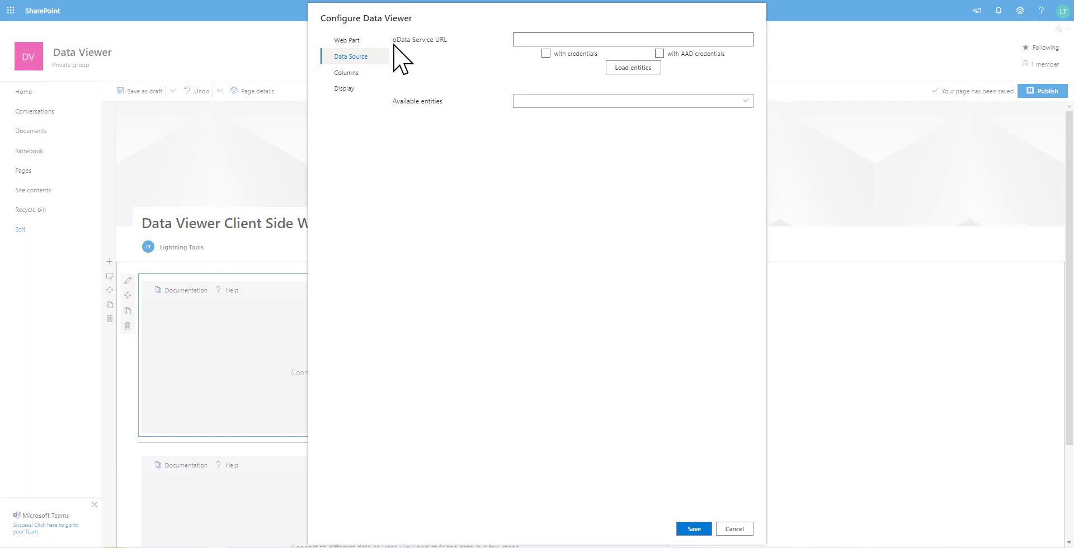
click(576, 40)
click(577, 60)
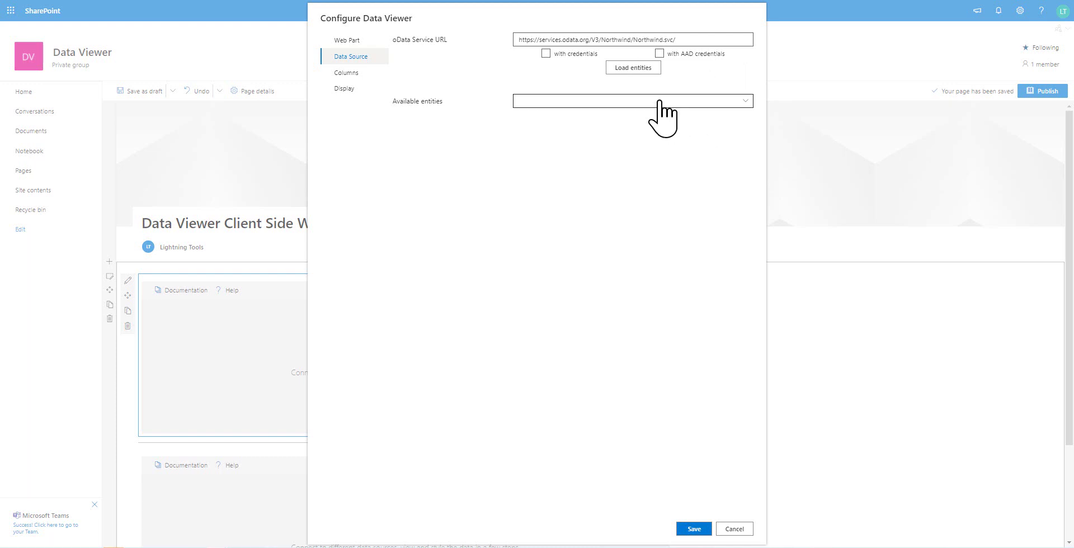
click(639, 69)
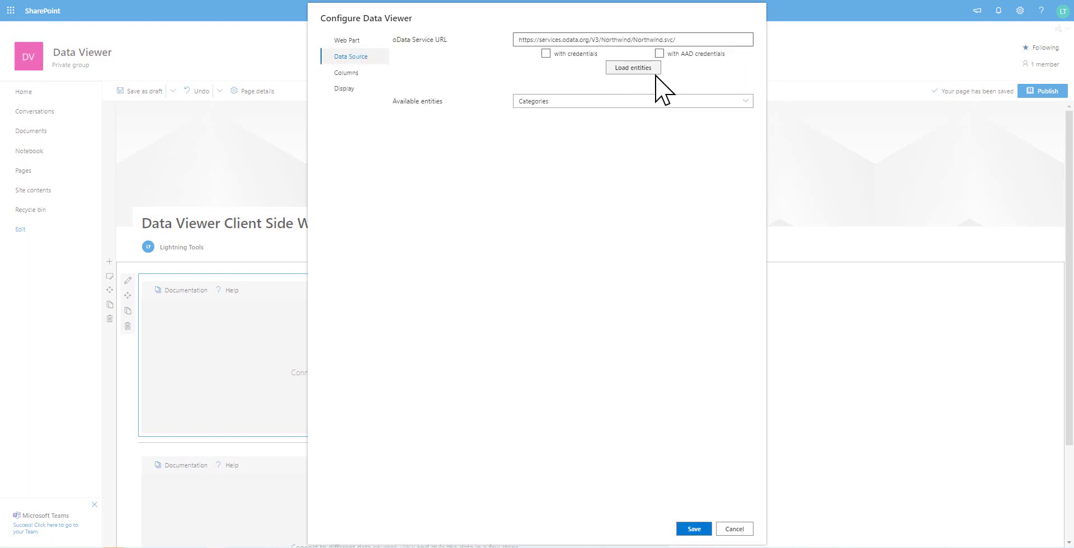
click(678, 101)
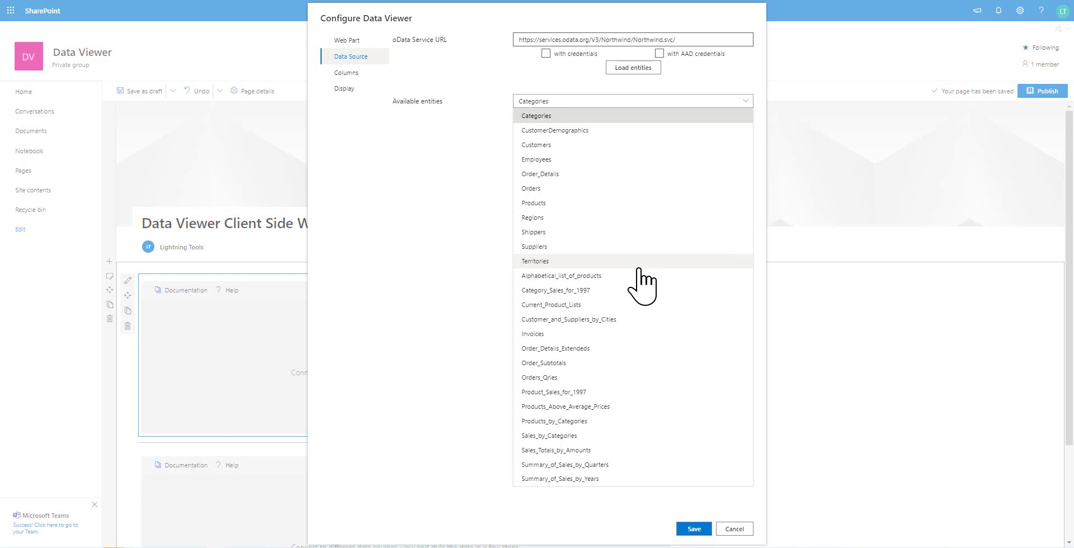
click(566, 251)
Step: Tick the SupplierID, CompanyName, ContactName, City and Phone columns for display
click(358, 74)
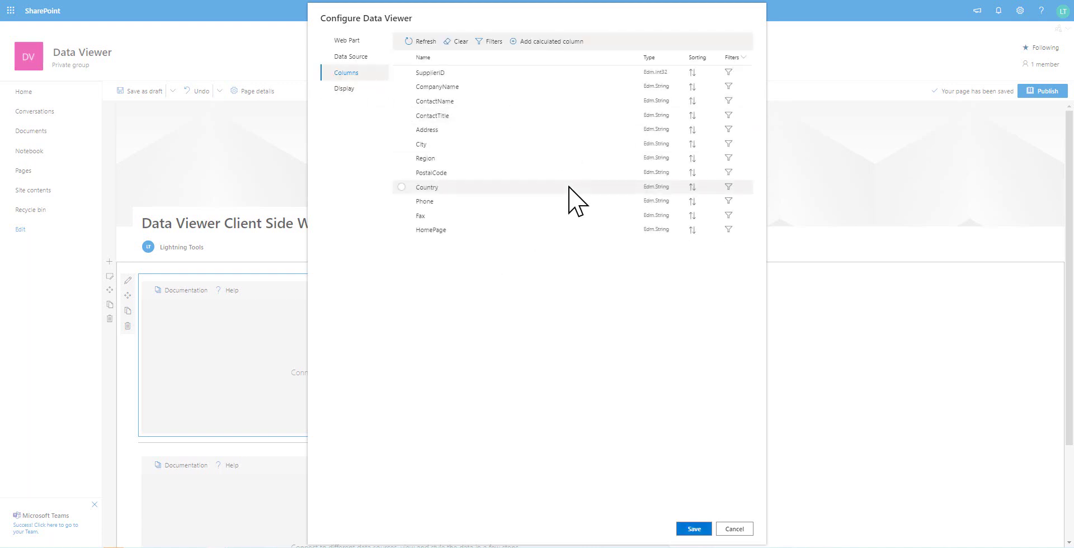
click(402, 73)
click(401, 86)
click(401, 101)
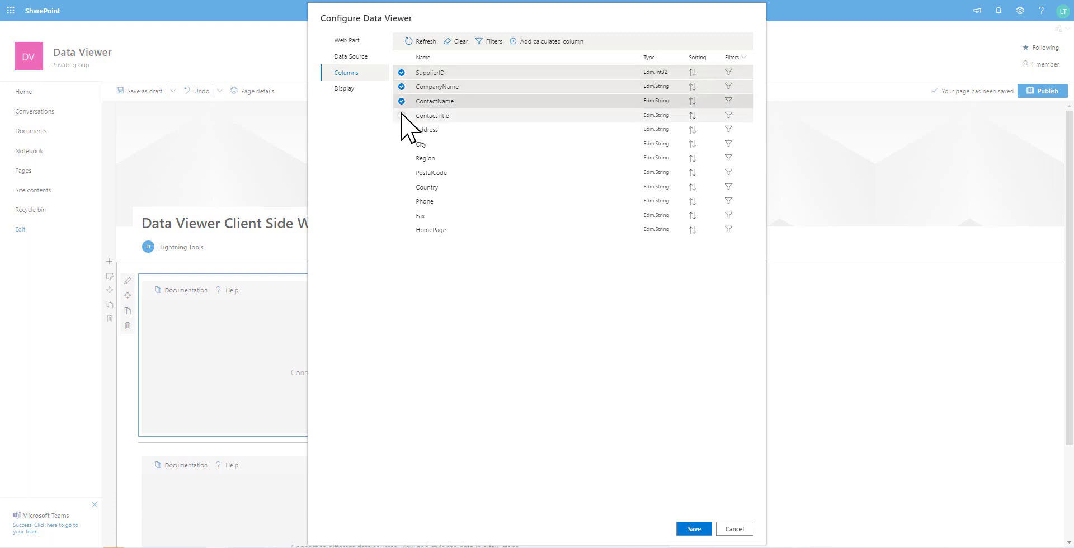
click(401, 144)
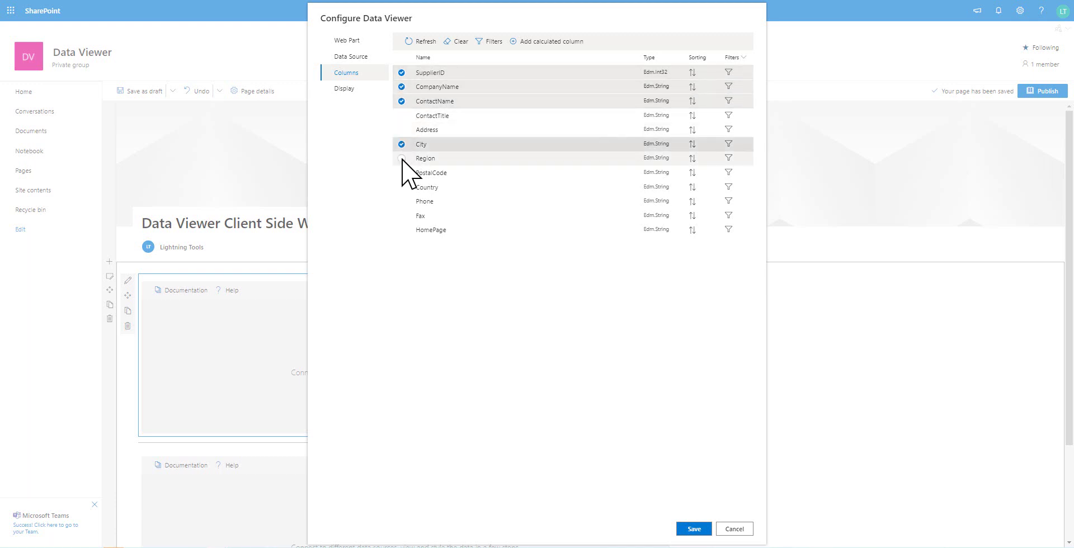
click(401, 201)
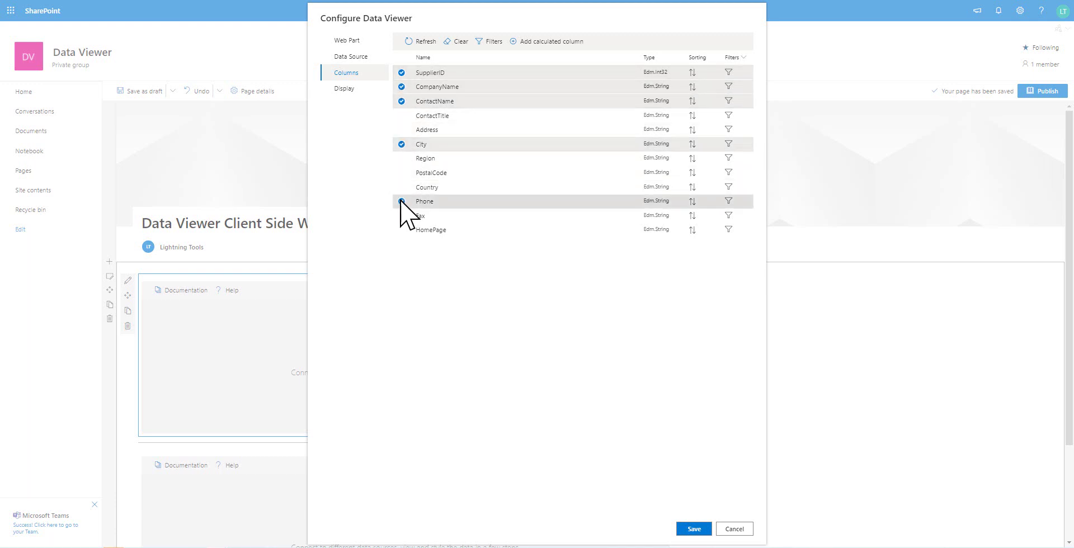
Step: Review the Display settings, opening and then cancelling the ContactName column's options
click(346, 88)
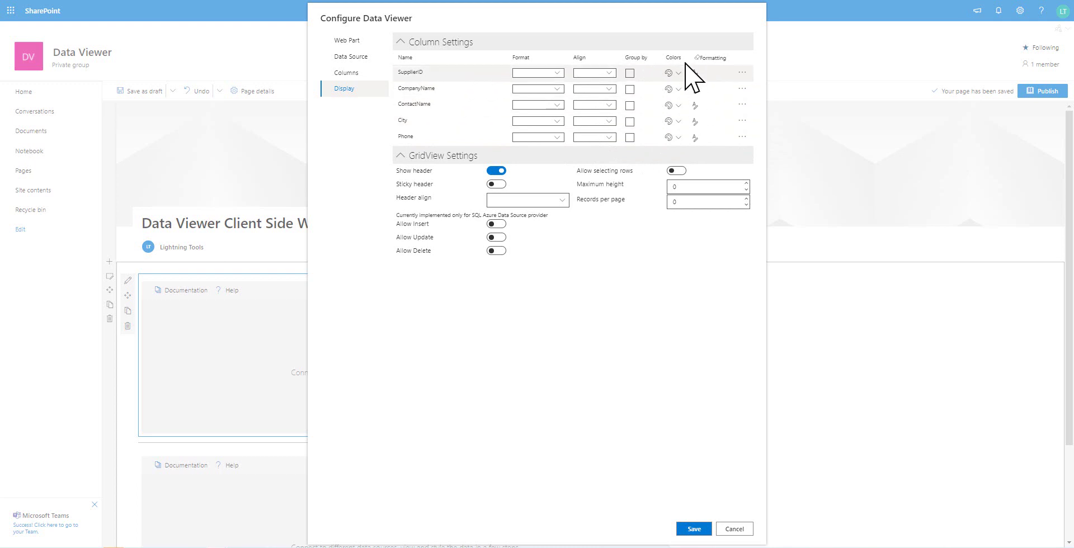
click(743, 105)
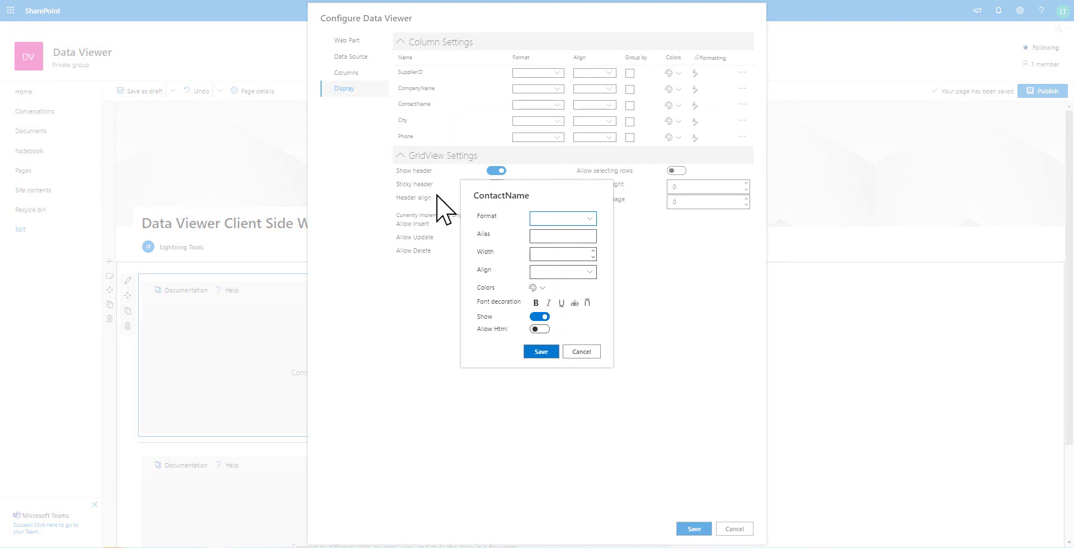
click(580, 353)
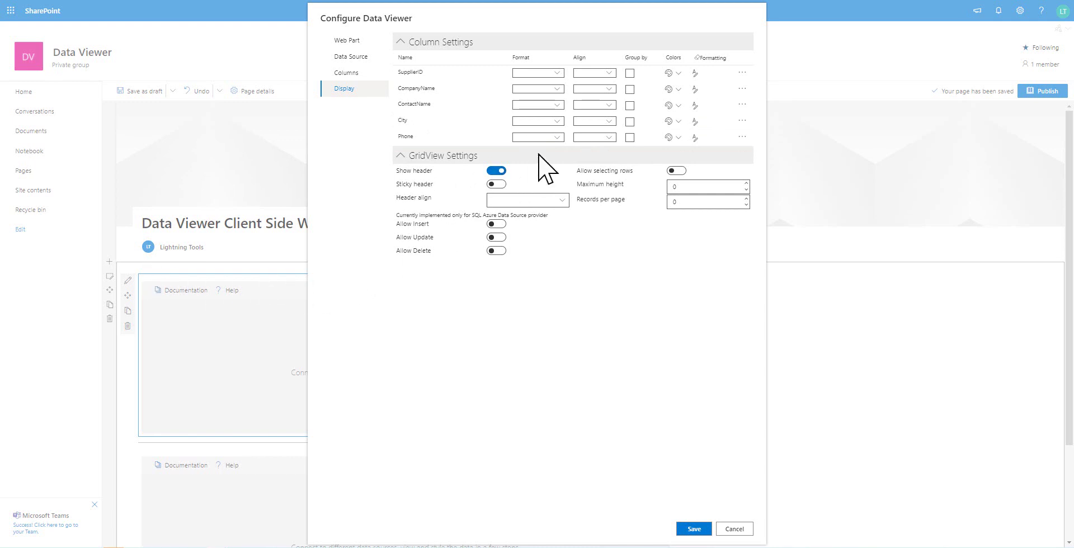
Step: Enable Sticky header and Allow selecting rows, then save to show the Suppliers grid
click(497, 185)
click(677, 171)
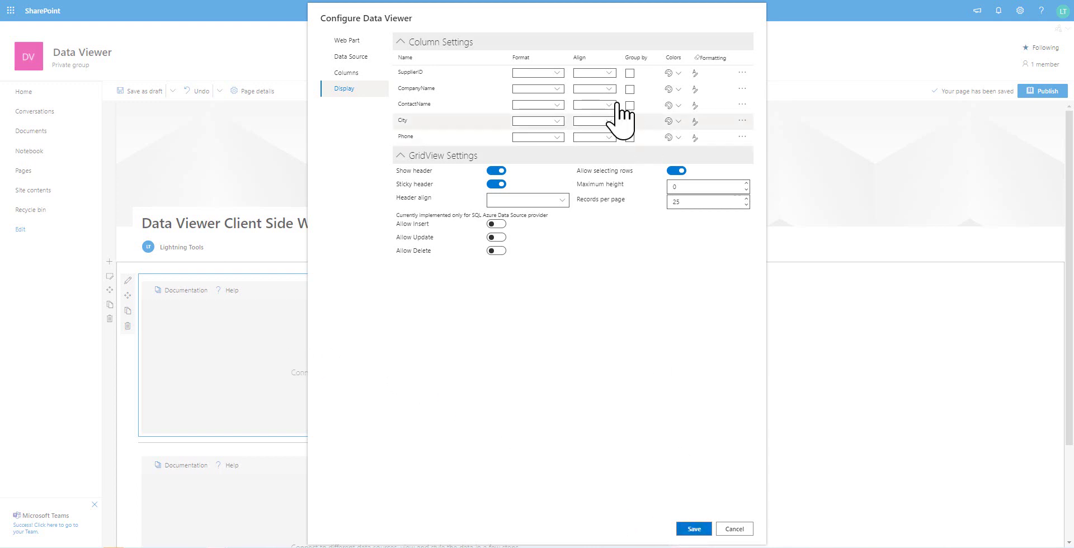
click(695, 529)
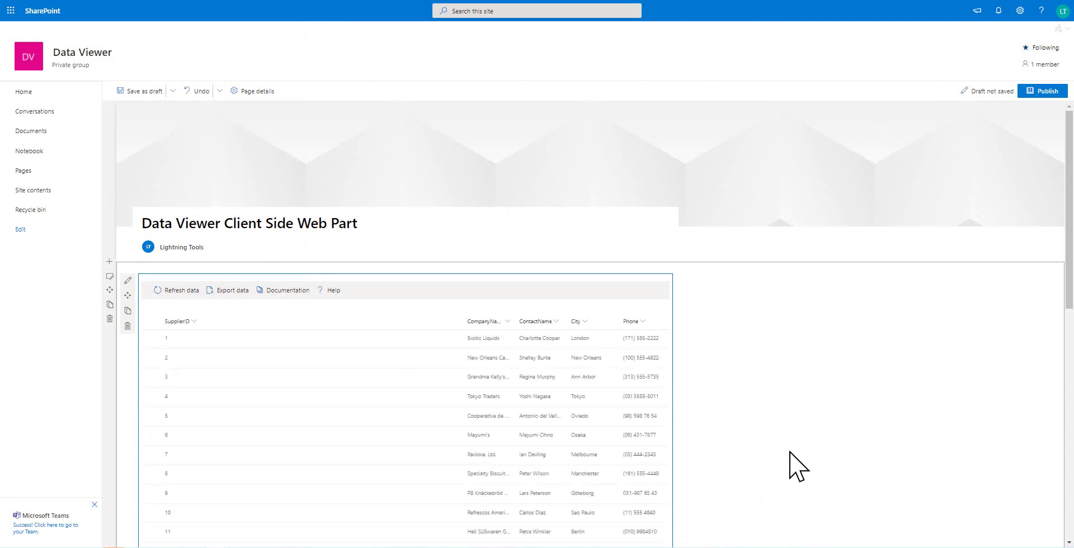
drag(463, 314, 213, 313)
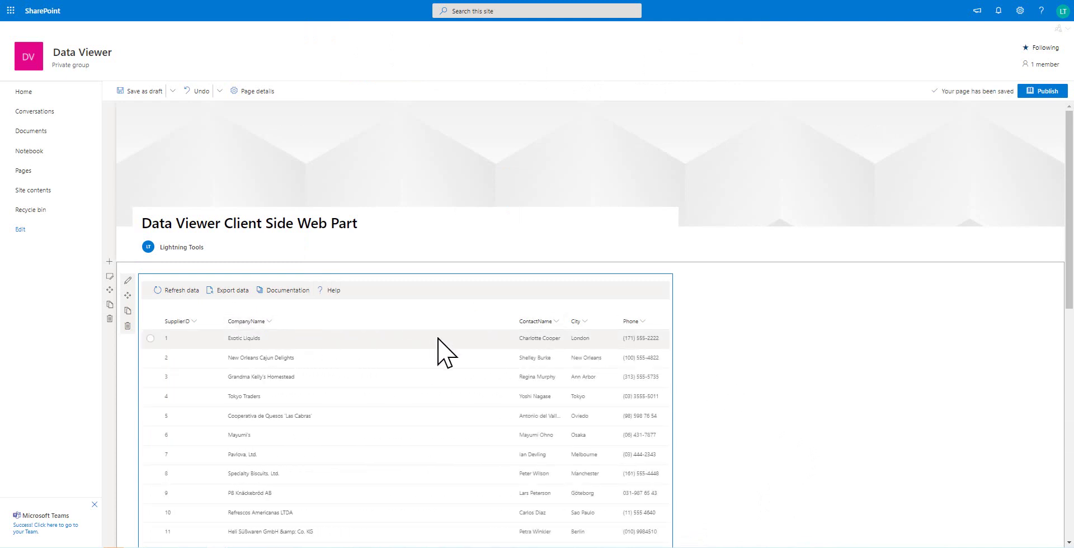
drag(513, 320, 354, 319)
drag(566, 321, 443, 321)
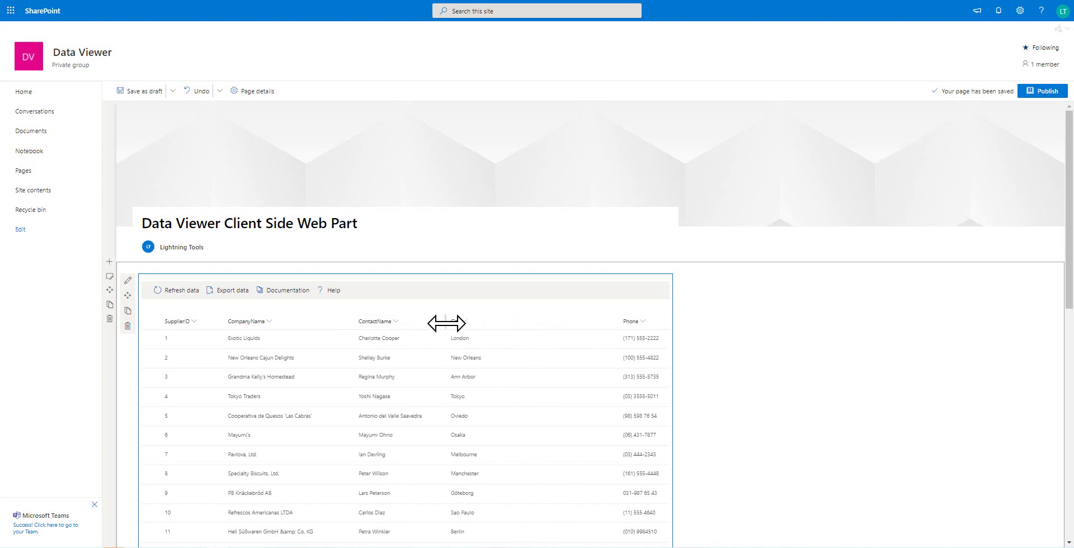
drag(613, 322, 540, 322)
scroll(803, 377, down, 8)
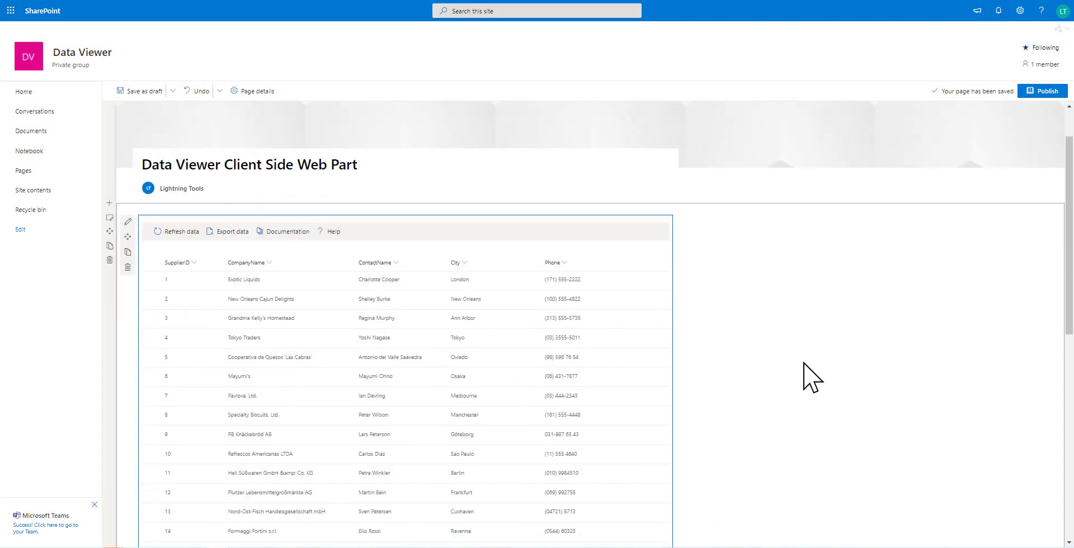
scroll(803, 377, down, 1)
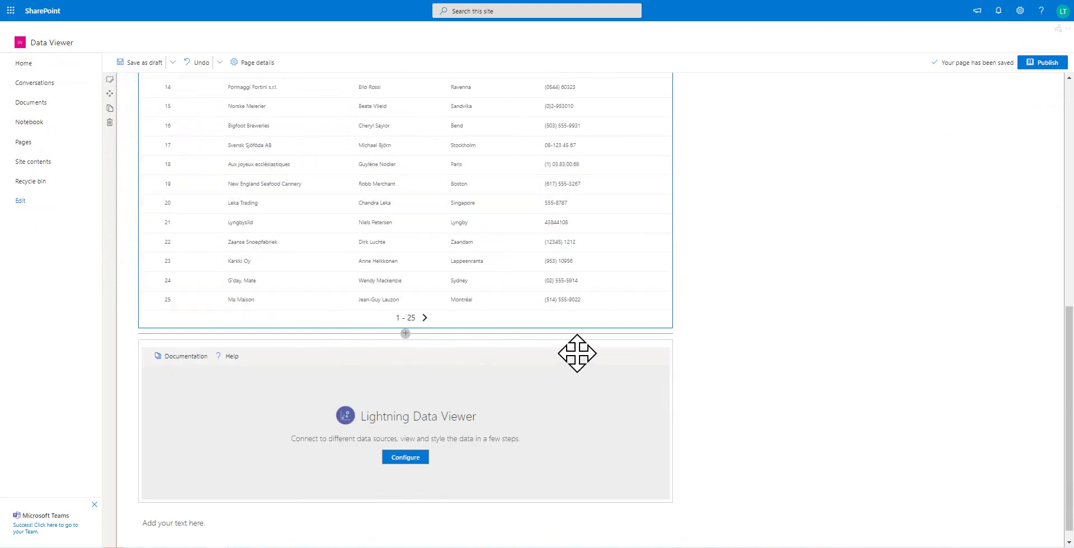
scroll(583, 274, up, 2)
scroll(583, 274, up, 3)
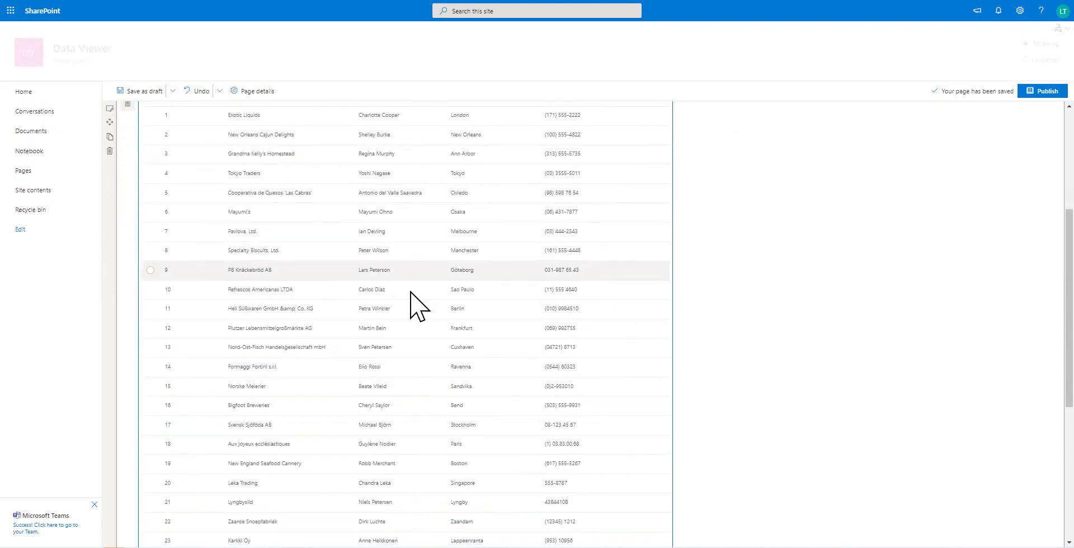
click(150, 271)
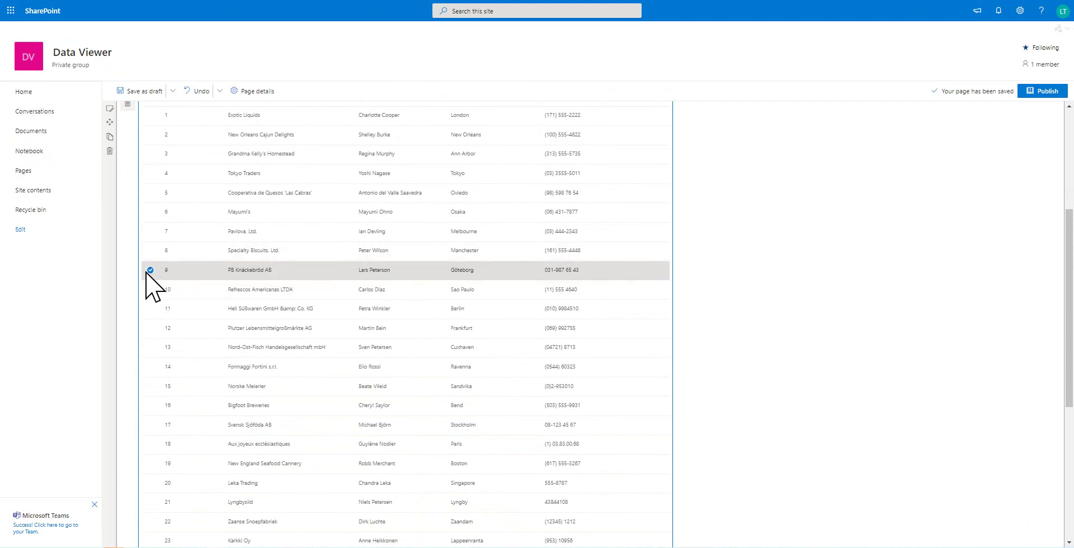
click(150, 270)
scroll(865, 381, up, 1)
scroll(865, 382, up, 2)
scroll(832, 389, down, 10)
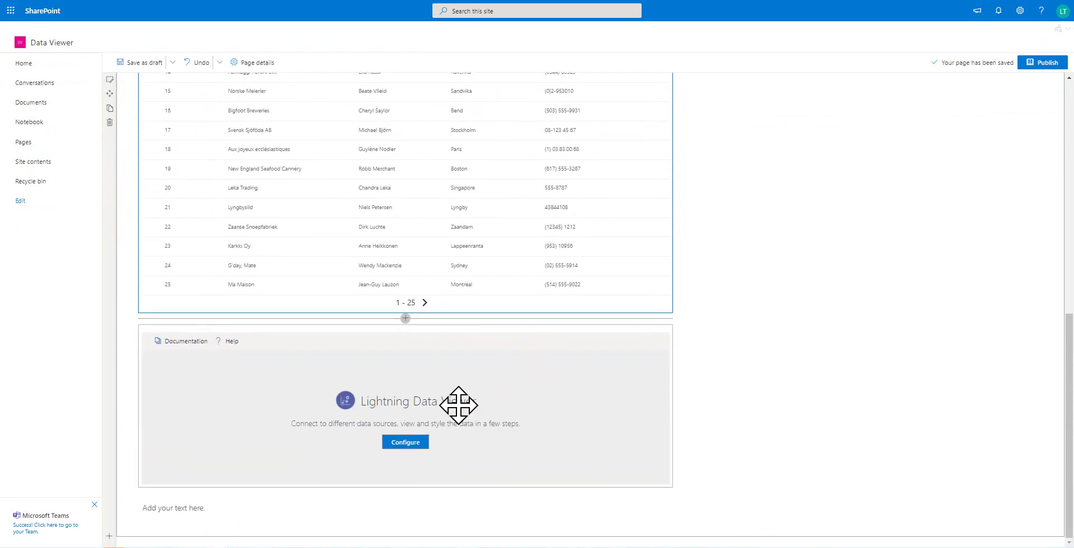
Step: Set the second Data Viewer's data source provider to oData Service
click(407, 443)
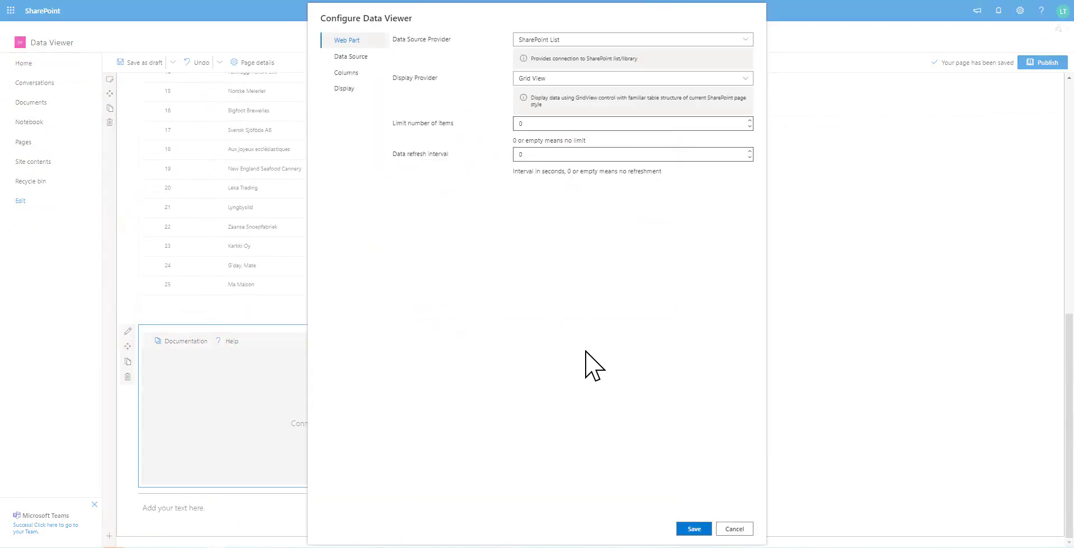
click(574, 40)
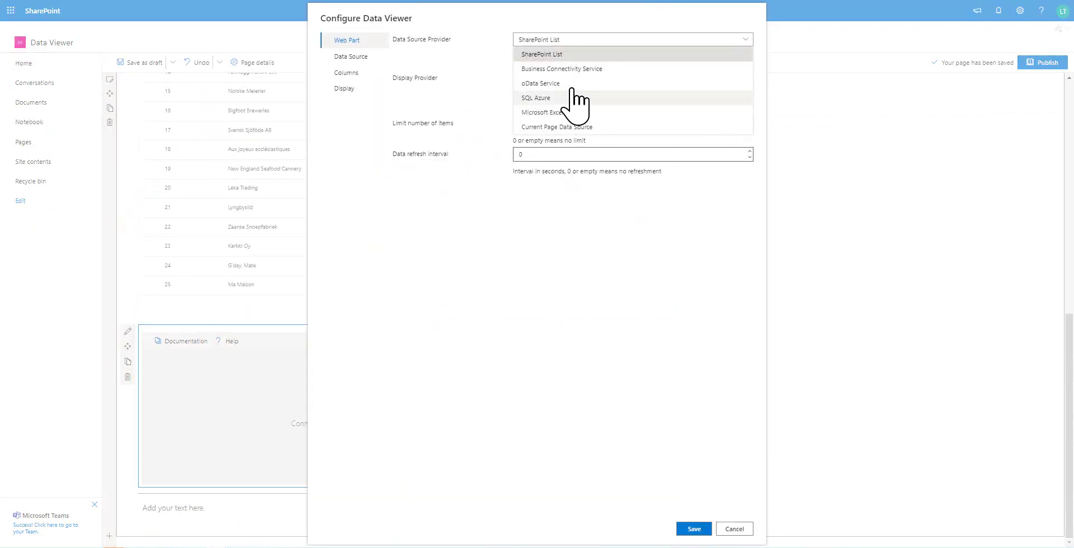
click(569, 84)
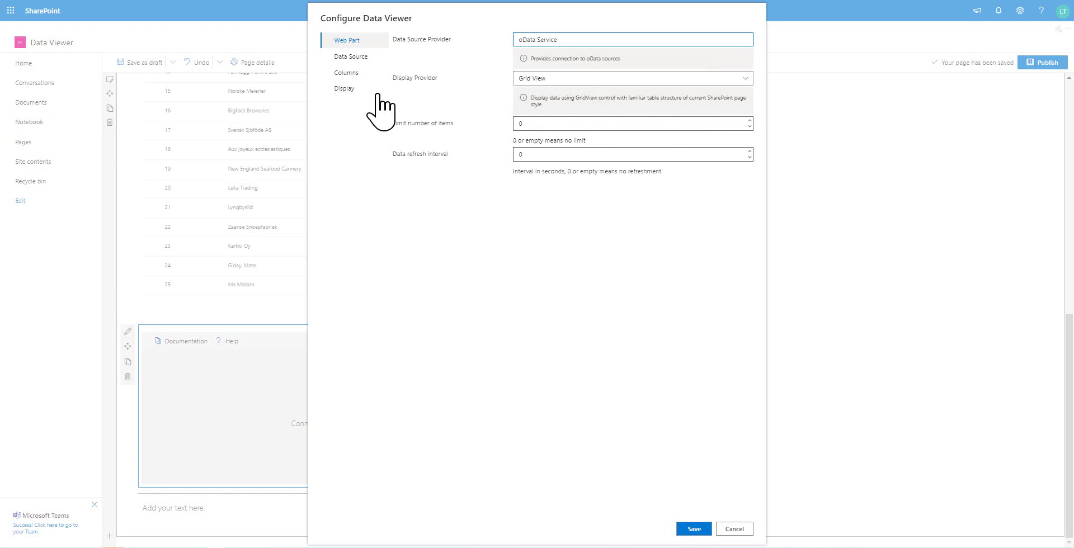
Step: Paste the Northwind service URL, load its entities and choose the Products entity
click(351, 56)
click(595, 40)
text(https://services.odata.org/V3/Northwind/Northwind.svc/)
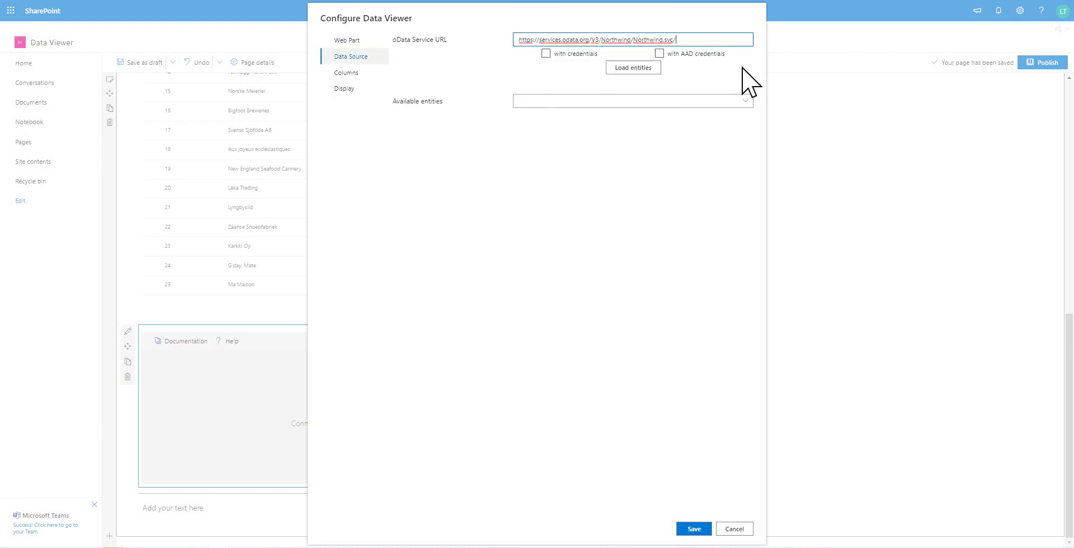
click(643, 69)
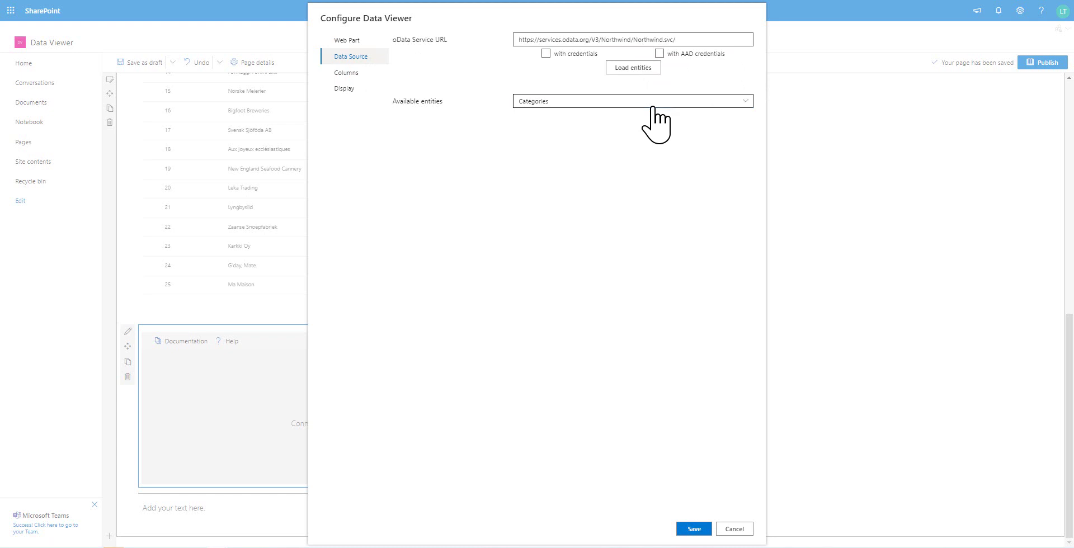
click(653, 106)
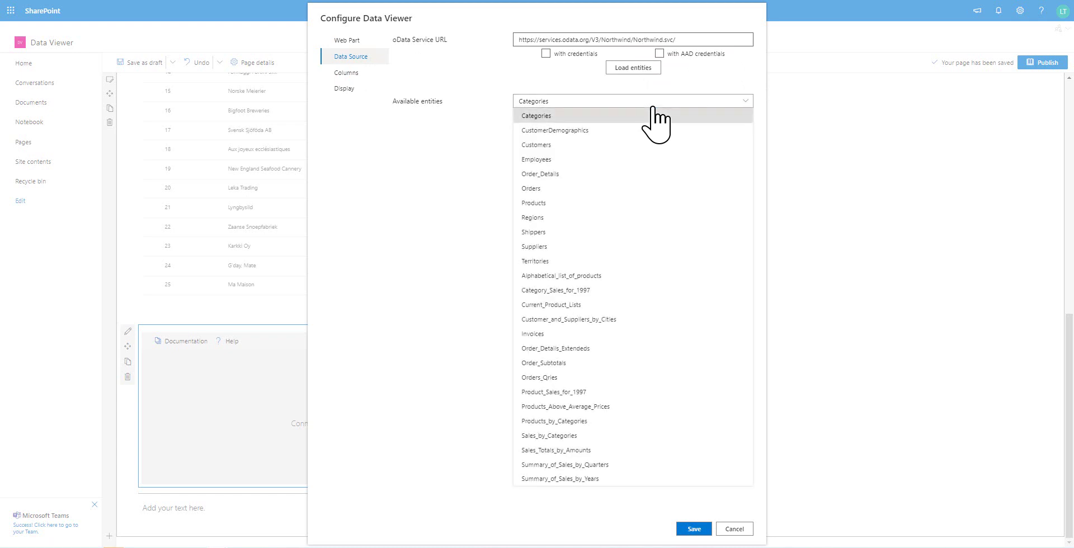
click(556, 204)
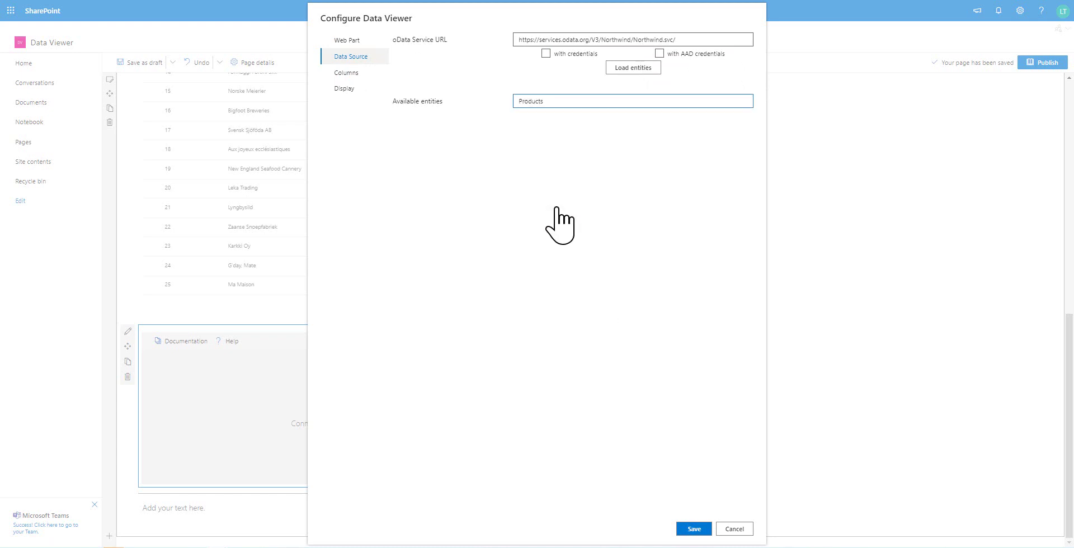
click(369, 73)
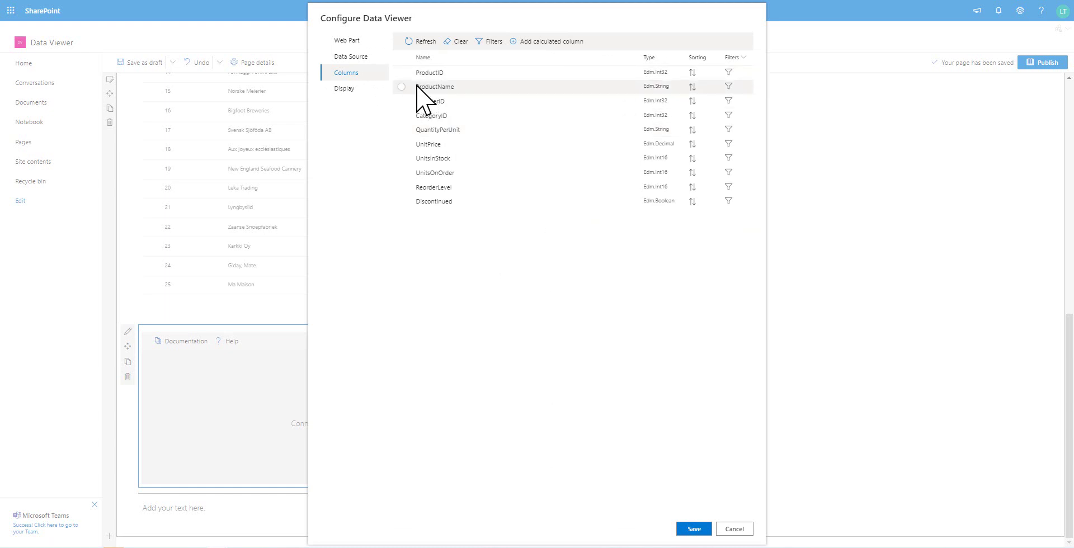
Step: Tick ProductID, ProductName, SupplierID, UnitPrice, UnitsInStock and UnitsOnOrder as the Products columns
click(401, 73)
click(402, 86)
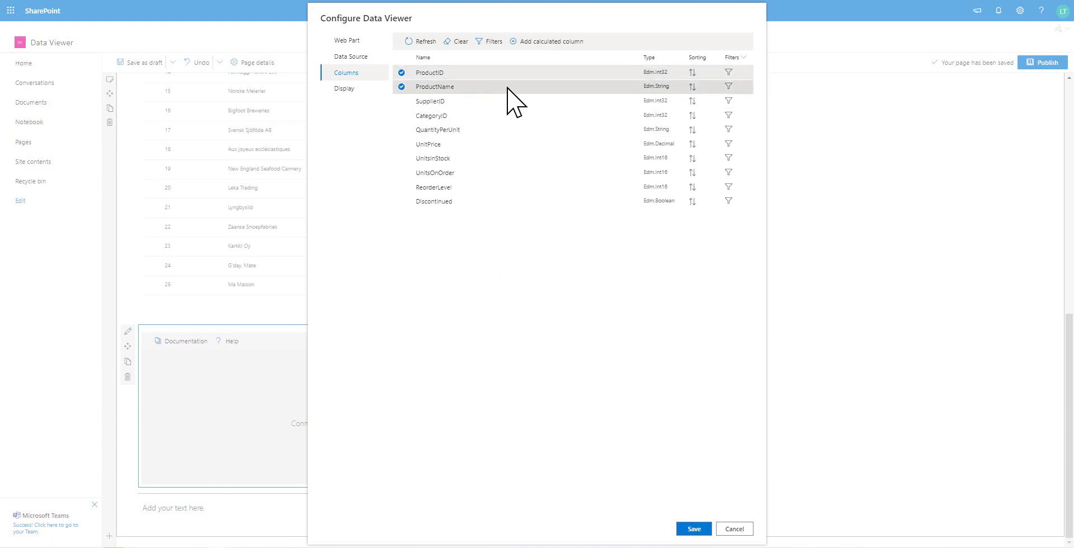
click(404, 101)
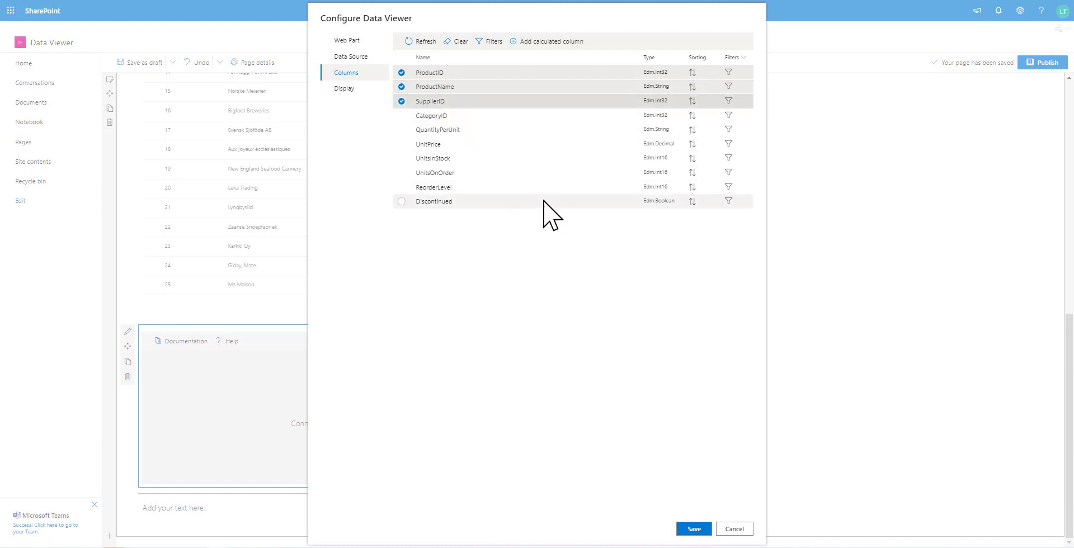
click(401, 147)
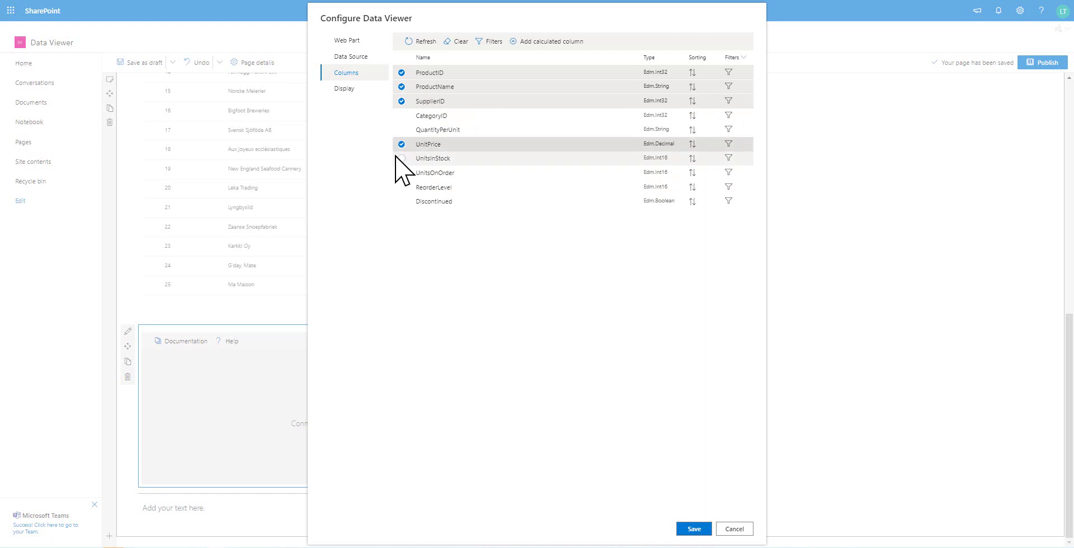
click(402, 159)
click(403, 173)
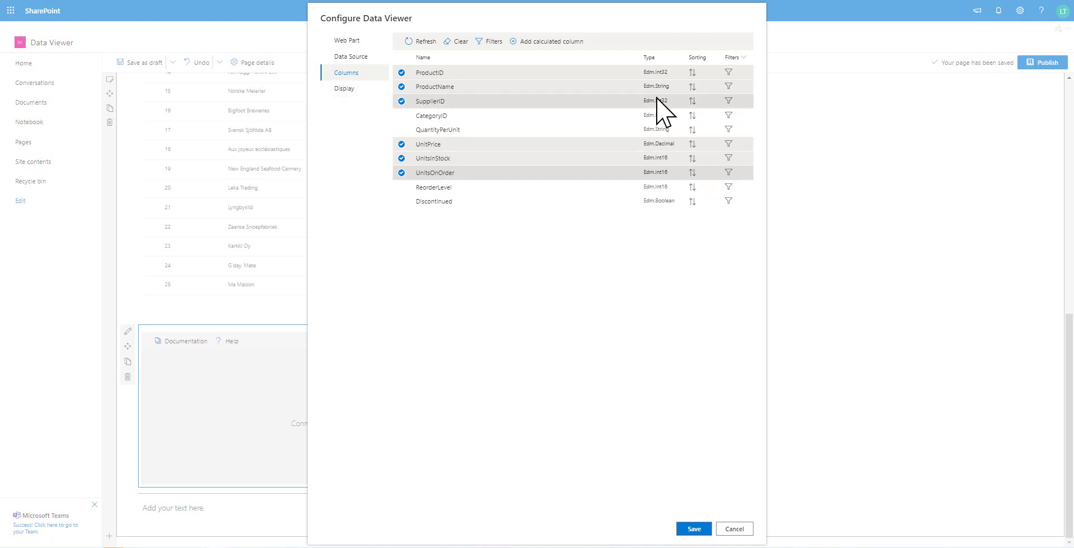
Step: Filter SupplierID by the first Lightning Data Viewer's Selected Items SupplierID and save the filter
click(728, 101)
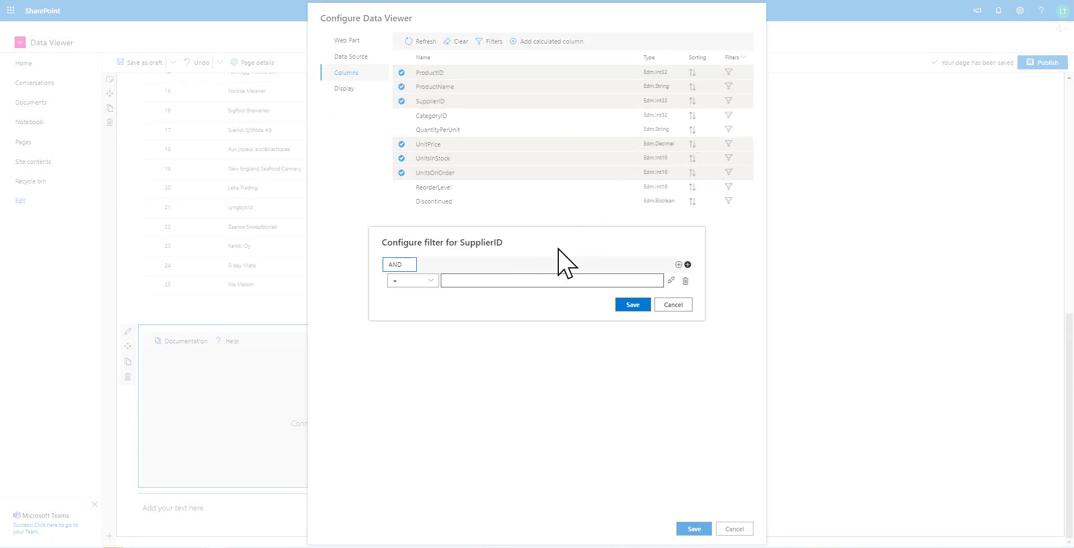
click(671, 281)
click(604, 263)
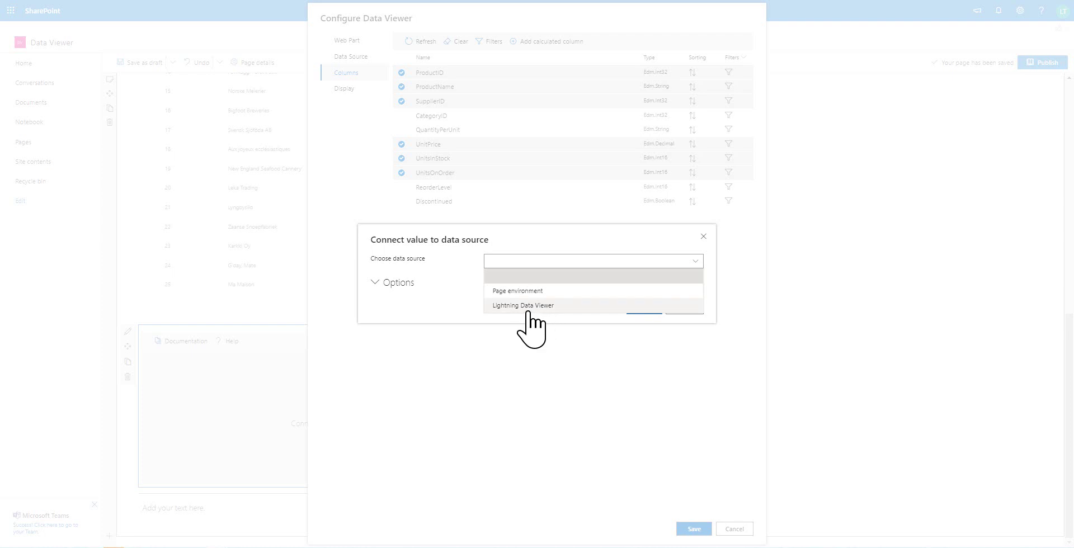
click(552, 305)
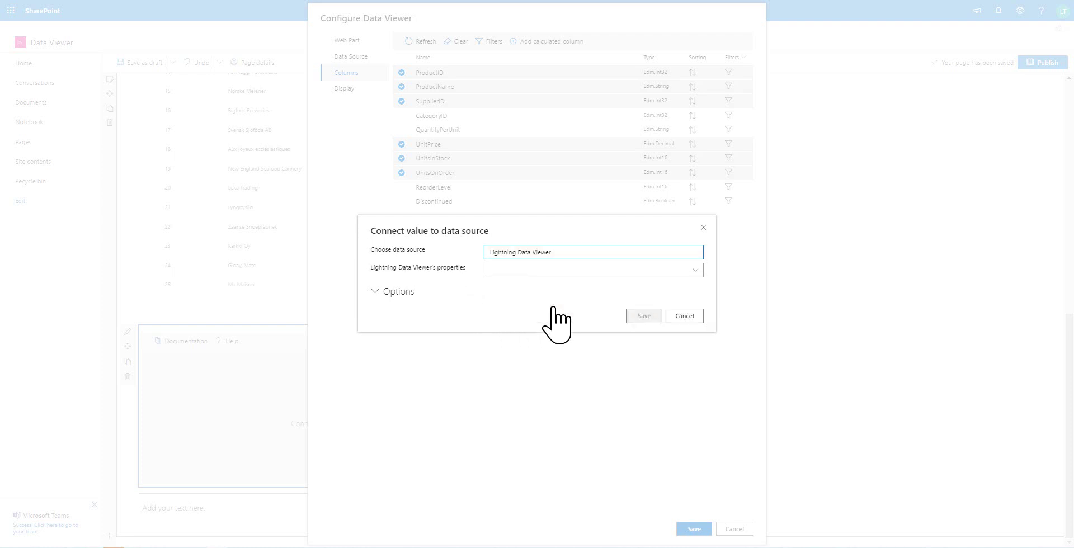
click(589, 275)
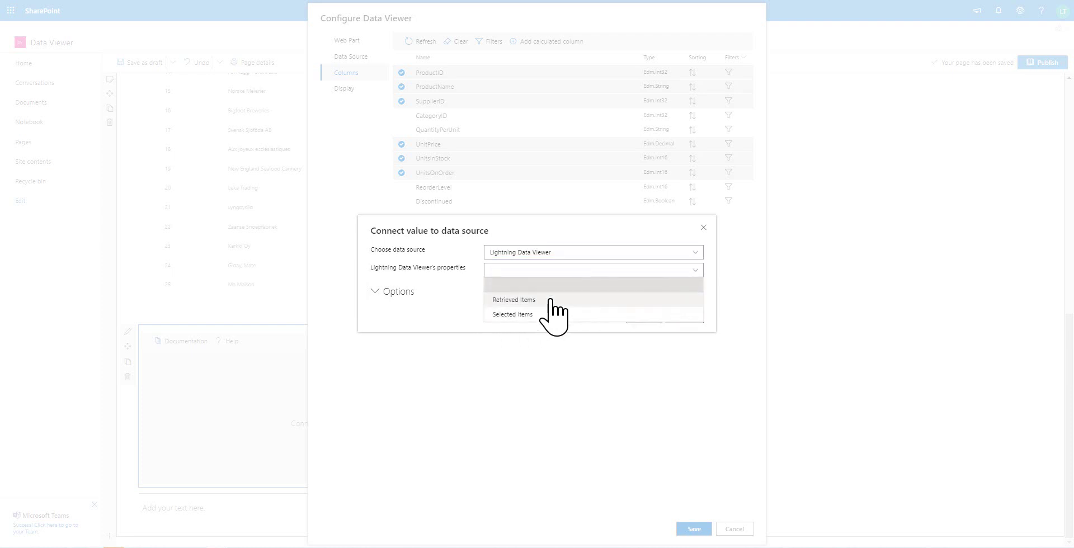
click(515, 317)
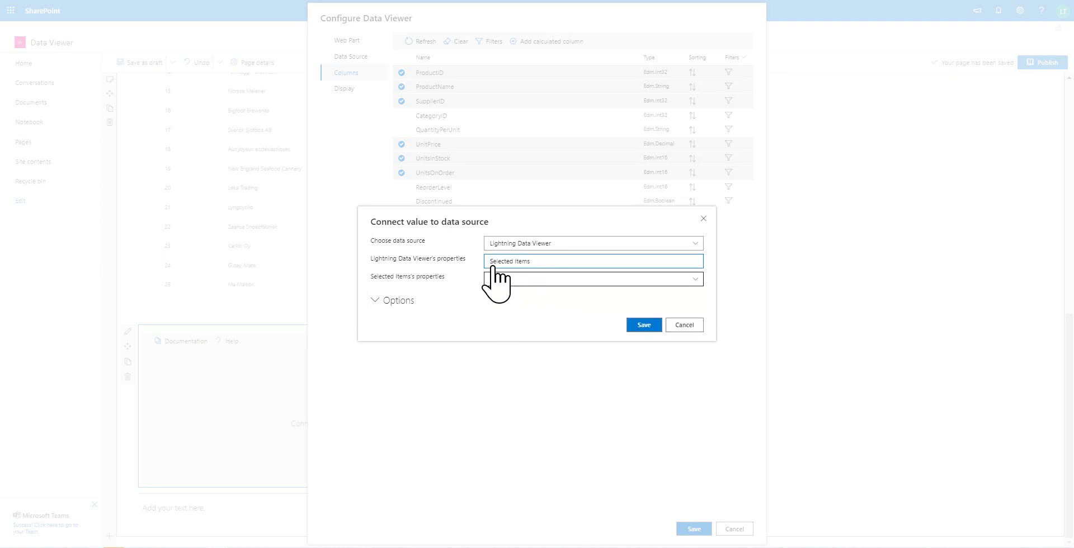
click(561, 280)
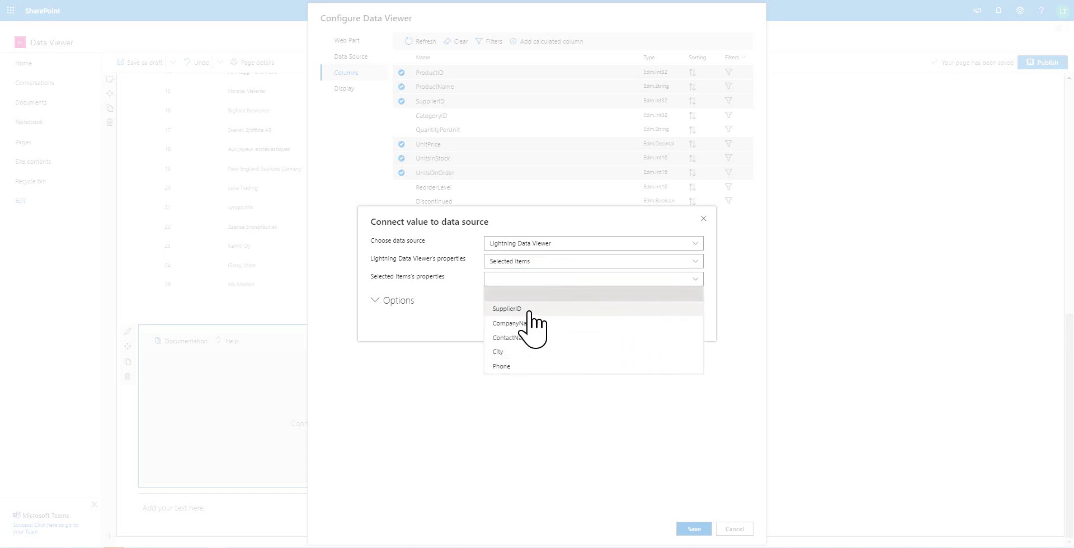
click(507, 309)
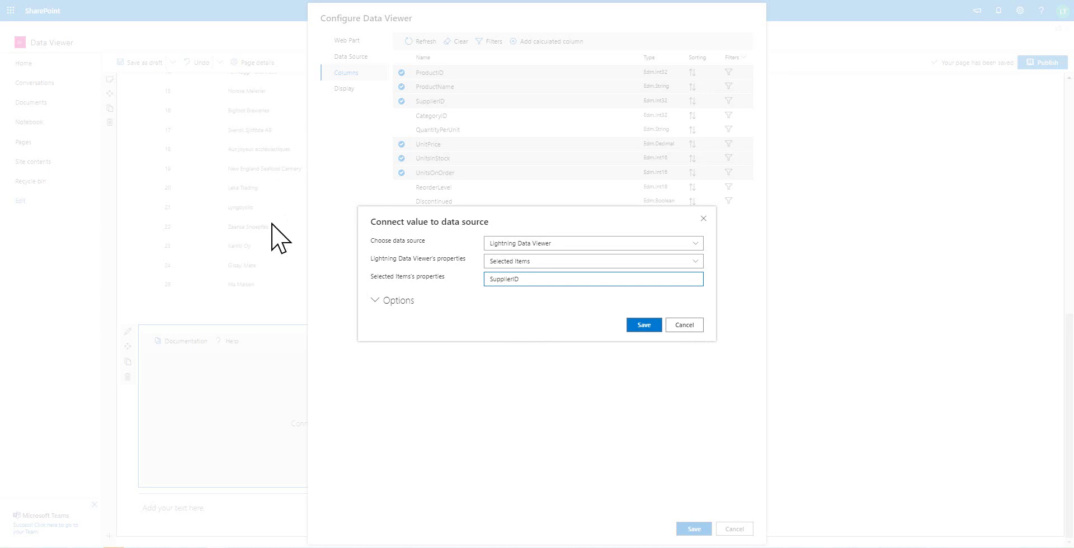
click(640, 325)
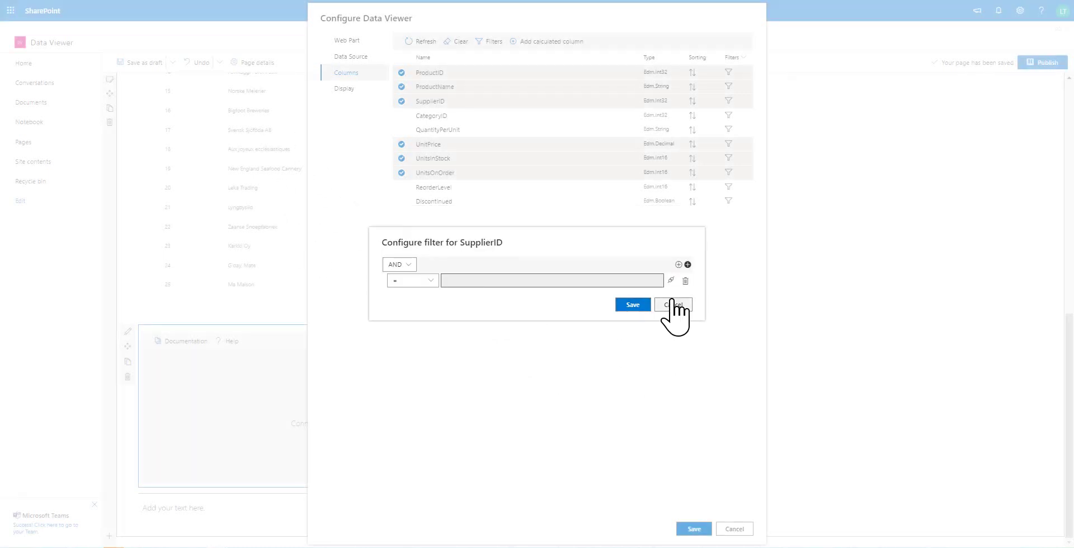
click(633, 305)
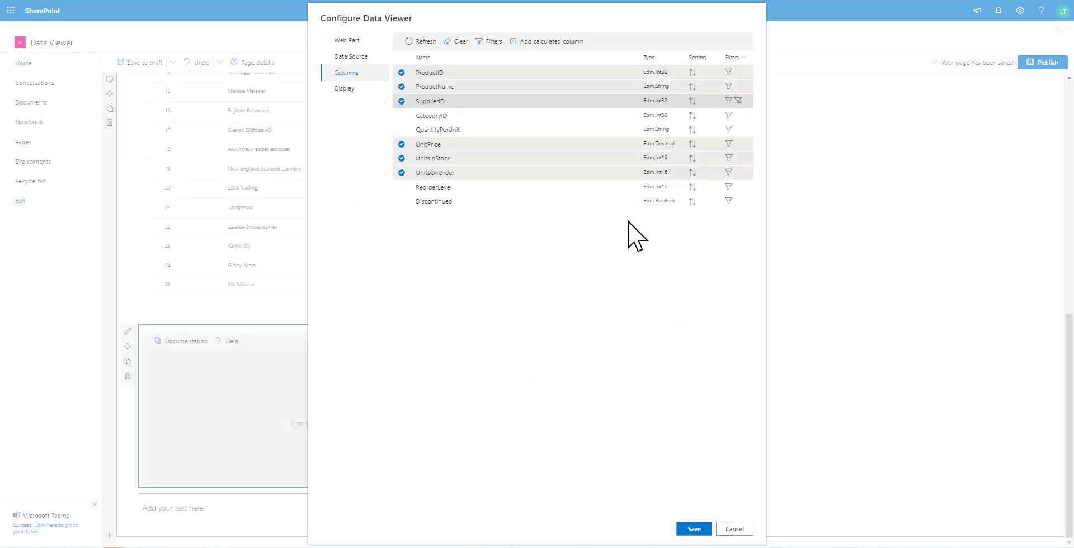
Step: Freeze the table header and format UnitPrice as Currency, leaving UnitsInStock unformatted
click(331, 89)
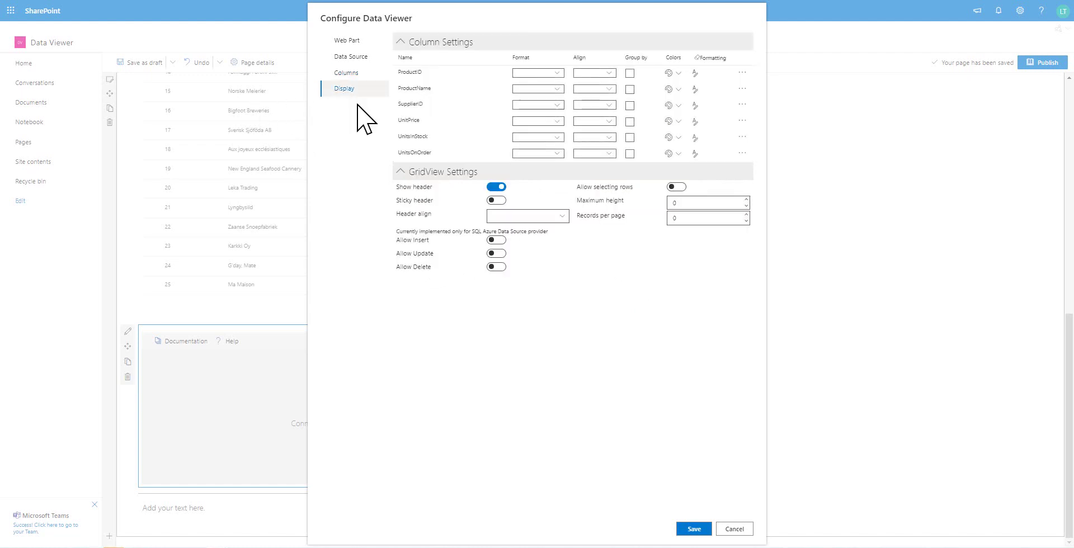
click(495, 200)
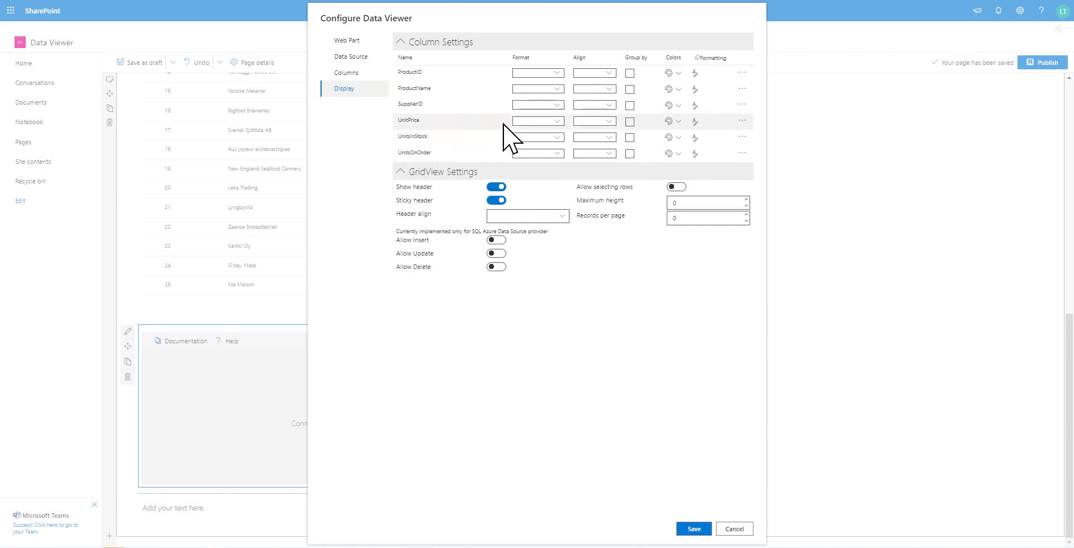
click(558, 122)
click(551, 176)
click(558, 138)
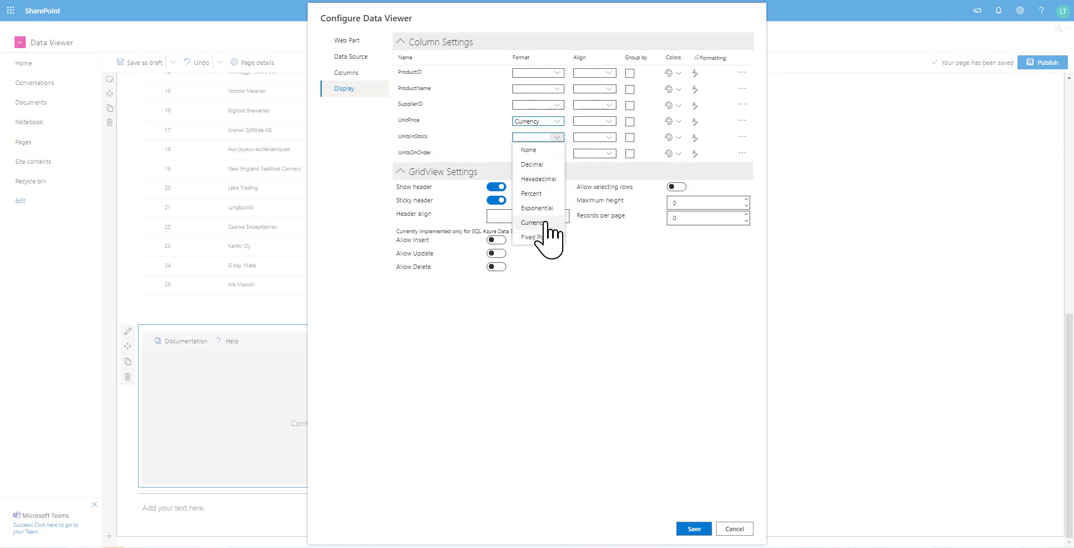
click(471, 390)
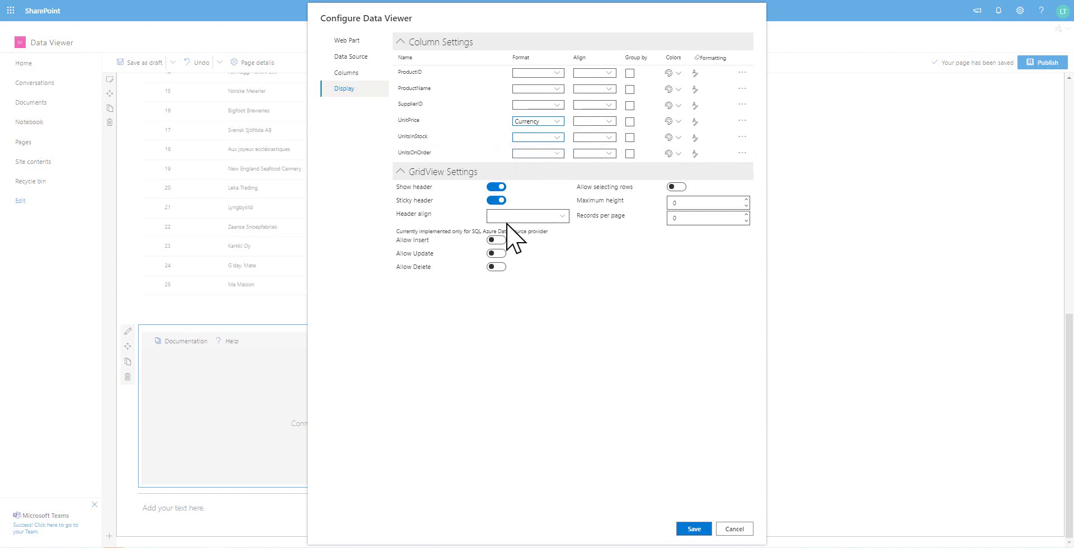
Step: Start a UnitsInStock conditional style with the condition UnitsInStock < 10
click(694, 139)
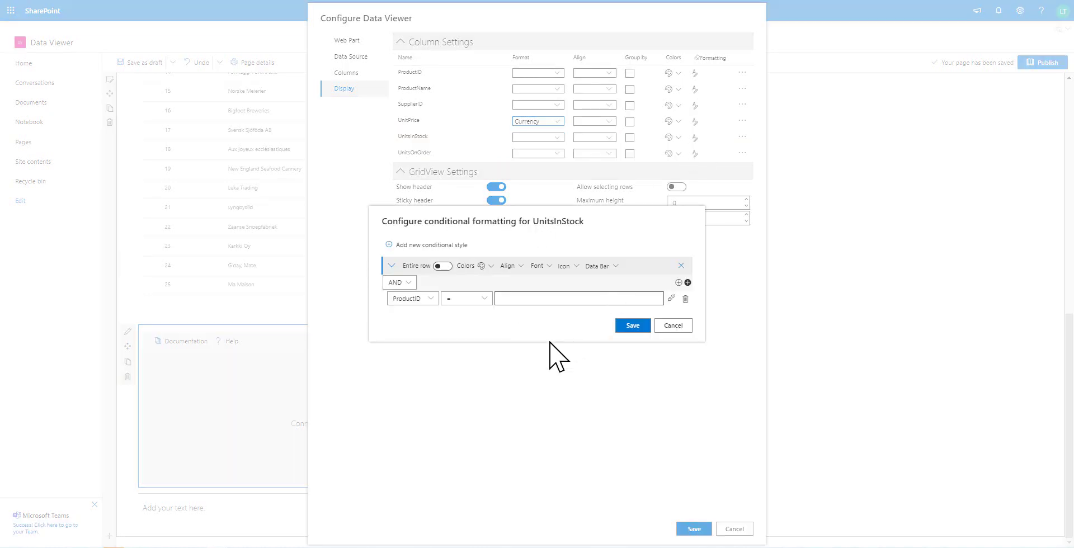
click(434, 301)
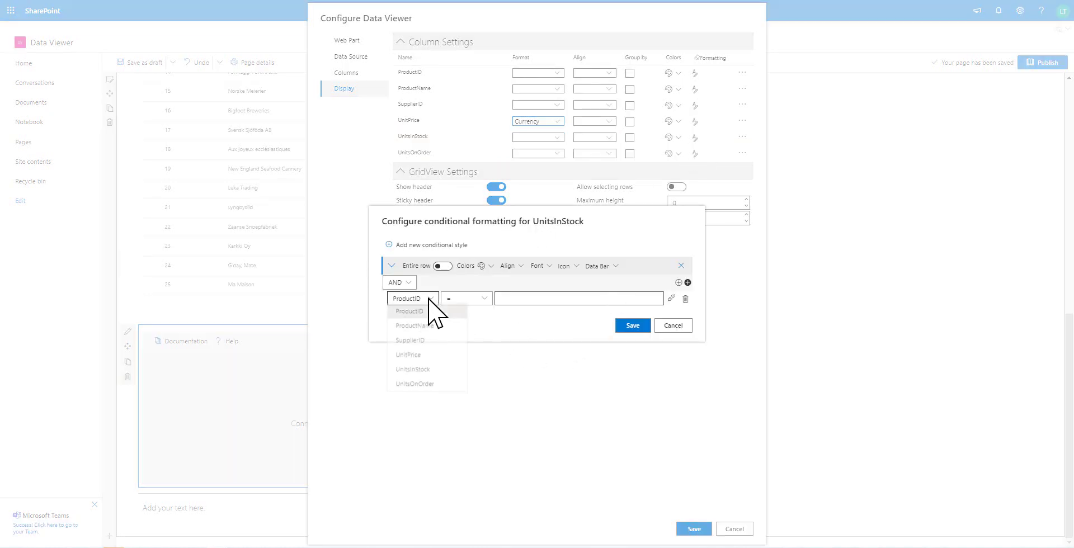
click(424, 372)
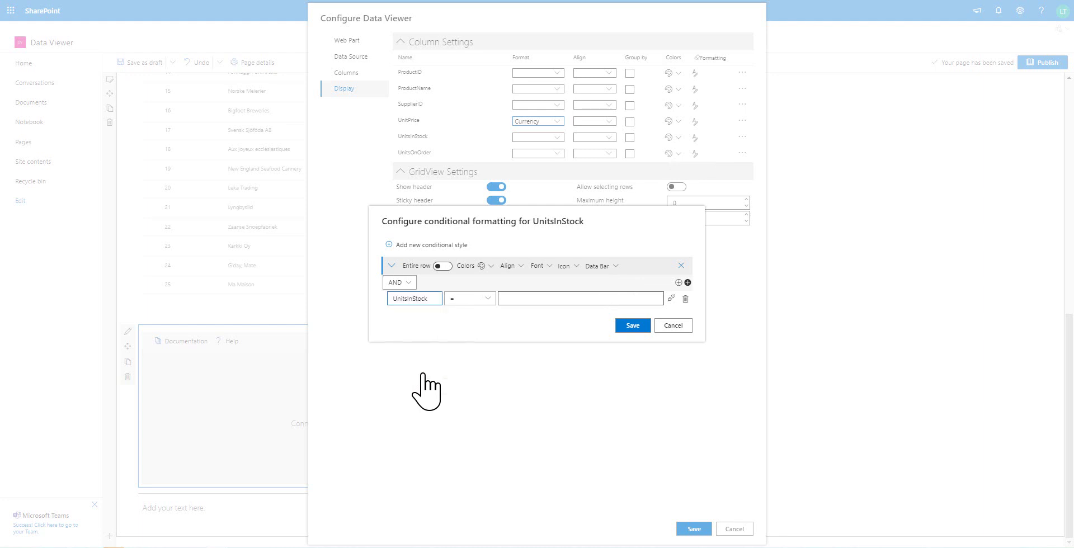
click(475, 299)
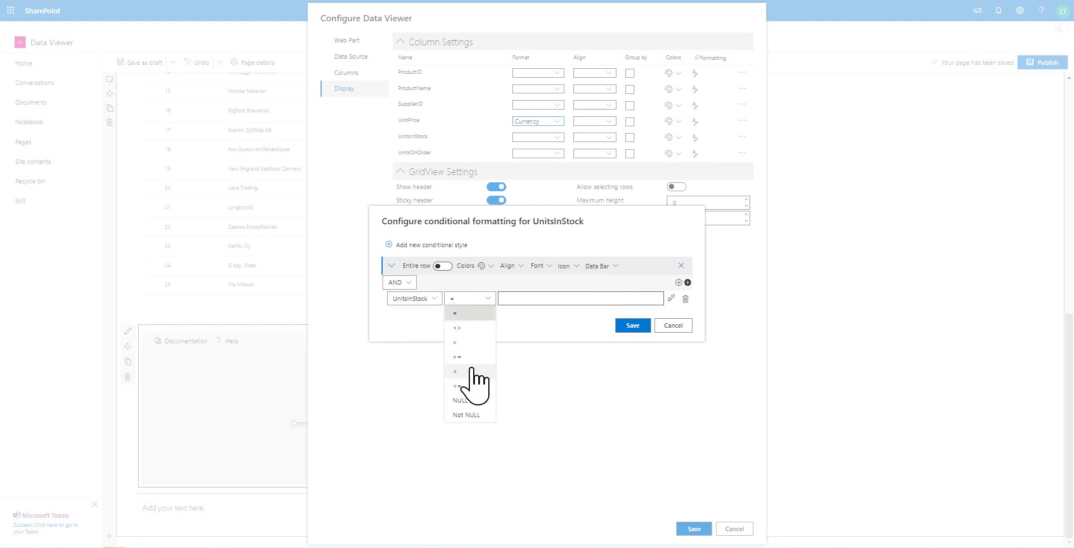
click(470, 371)
click(535, 302)
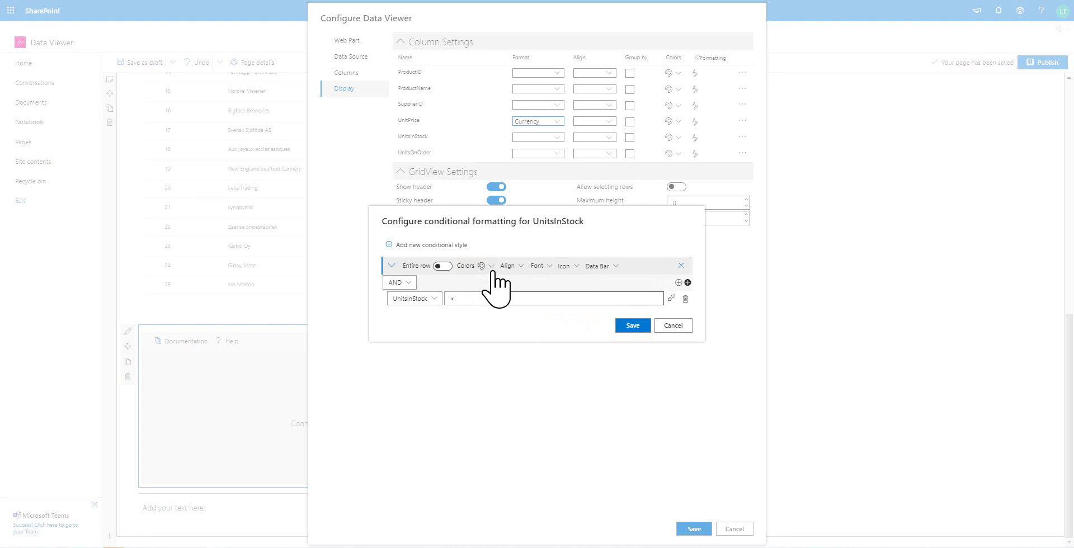
Step: Give the style a filled-circle icon in a red custom colour and save it
click(569, 267)
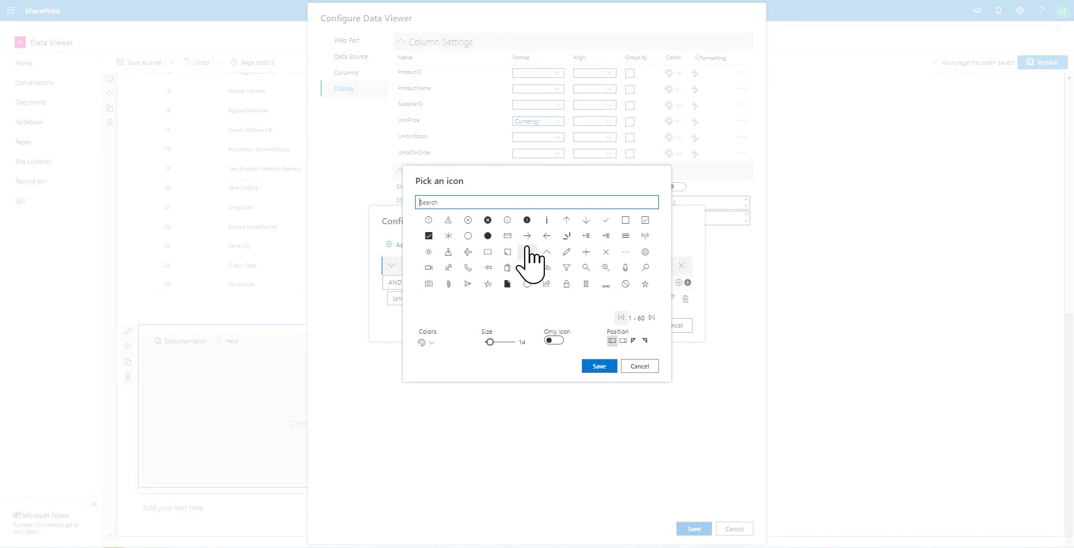
click(487, 236)
click(426, 342)
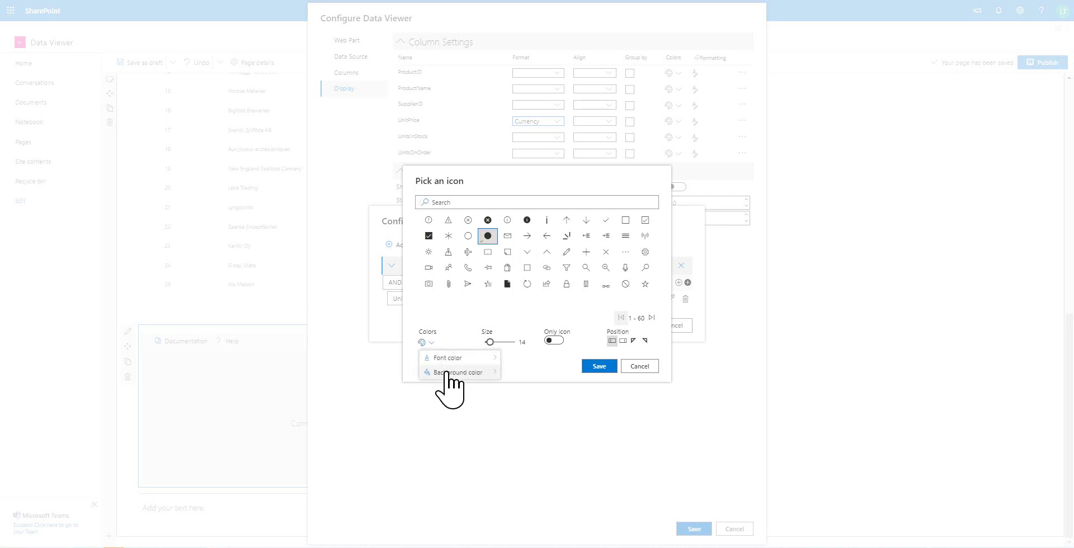
mouse_move(456, 358)
click(541, 335)
click(622, 358)
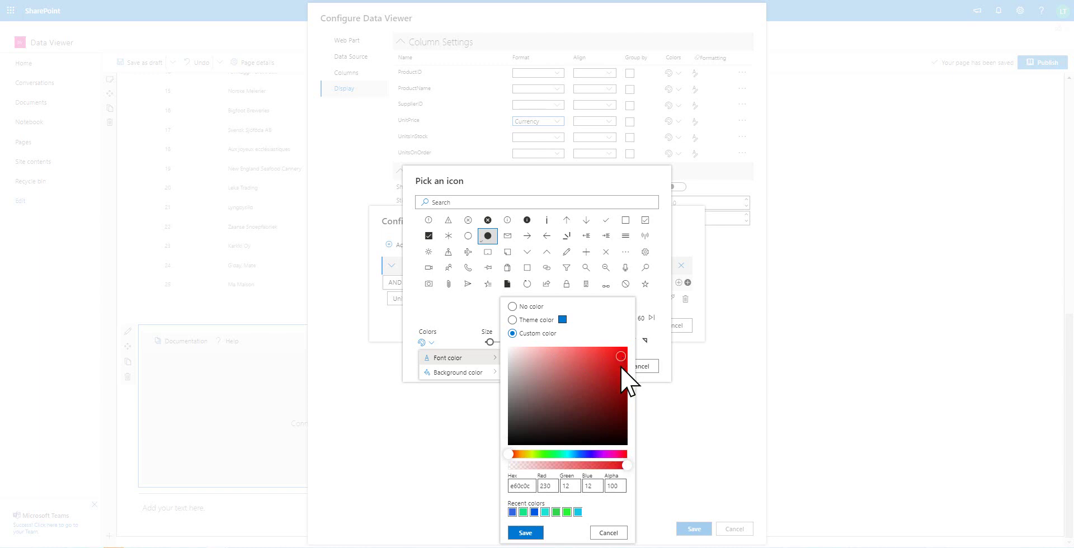
click(528, 534)
click(553, 386)
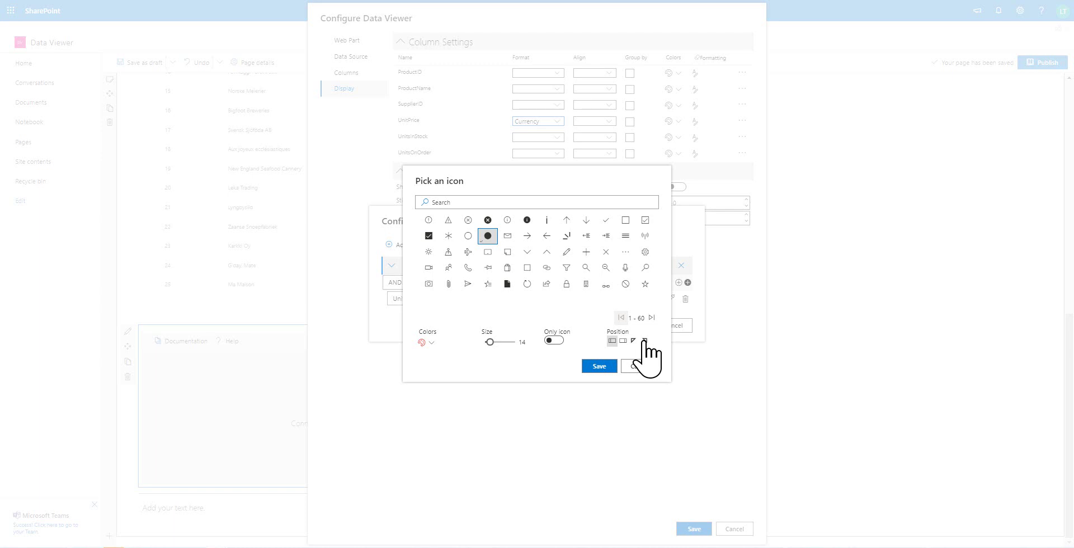
click(599, 366)
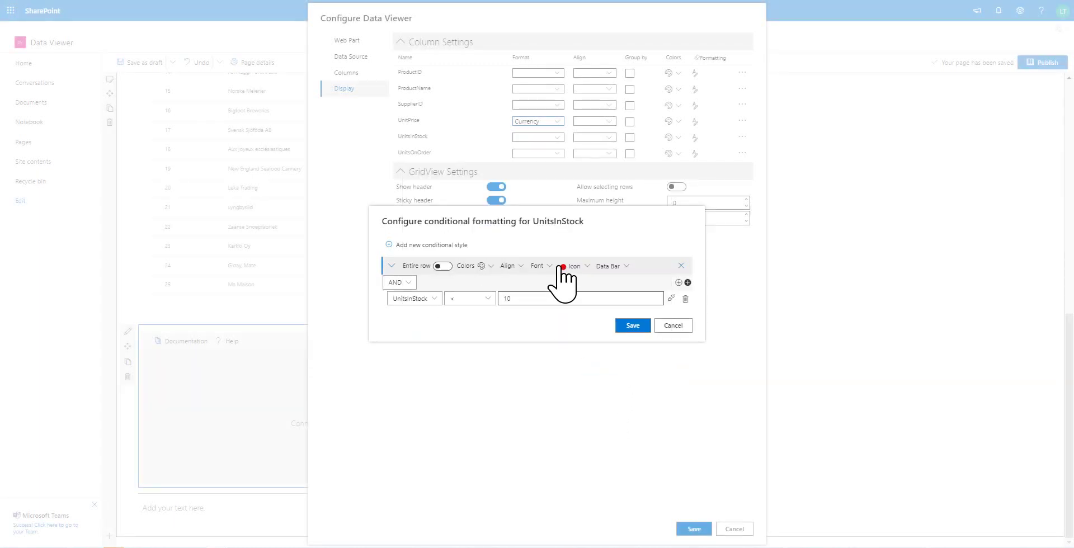
click(626, 325)
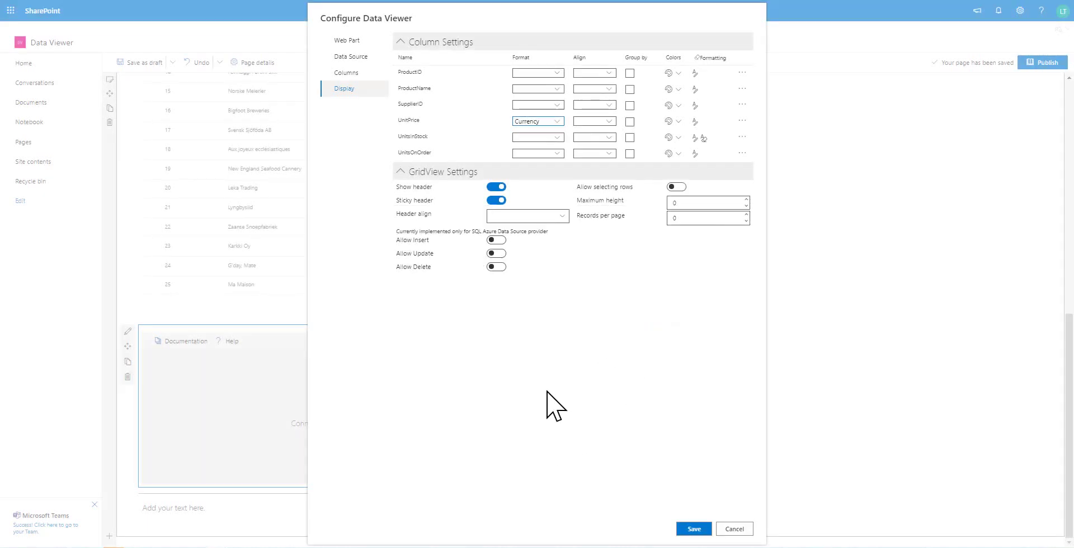
Step: Save the Data Viewer and narrow the ProductID, ProductName, SupplierID and UnitPrice columns
click(694, 529)
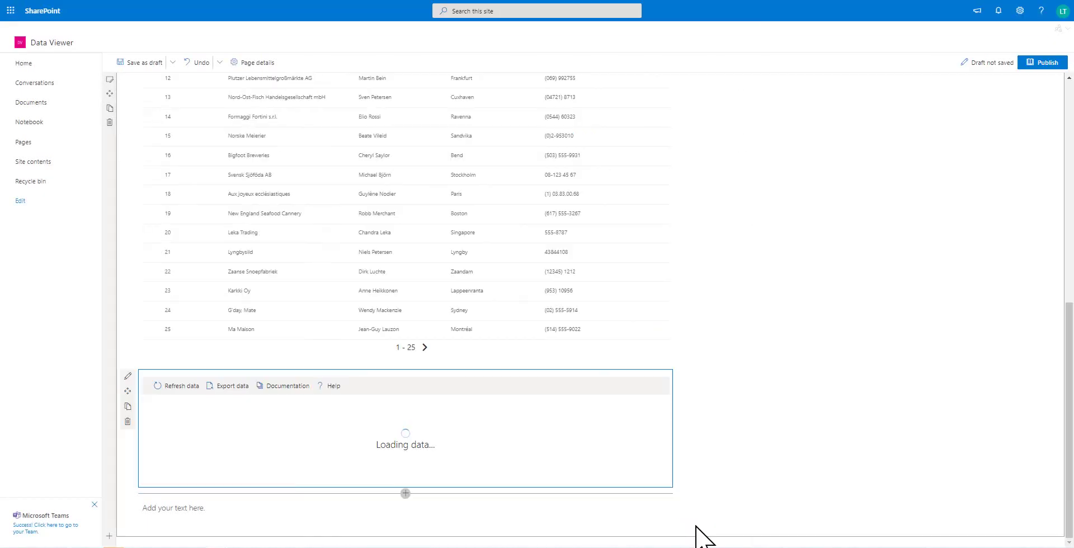
scroll(727, 481, down, 1)
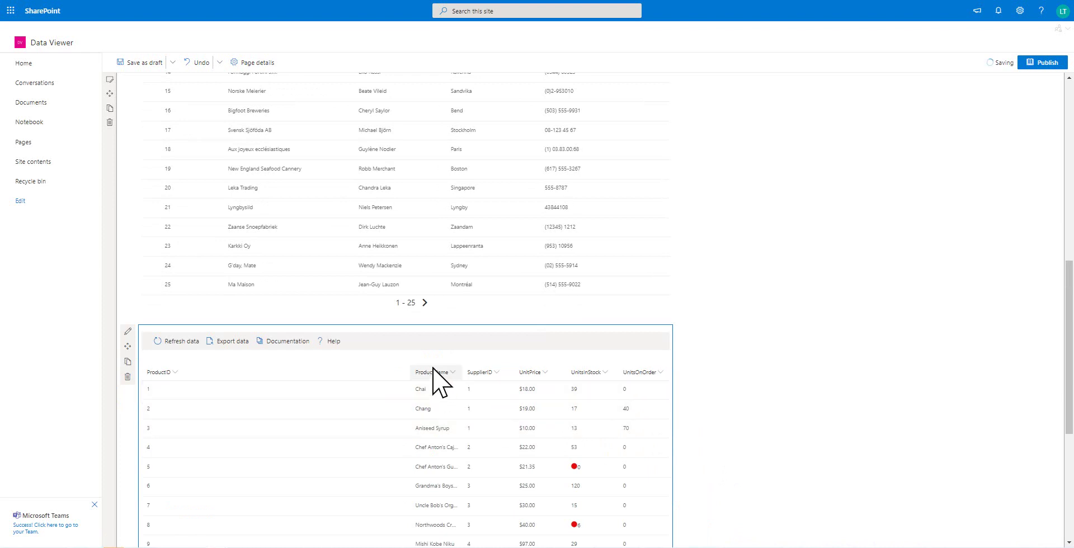
drag(409, 372, 249, 372)
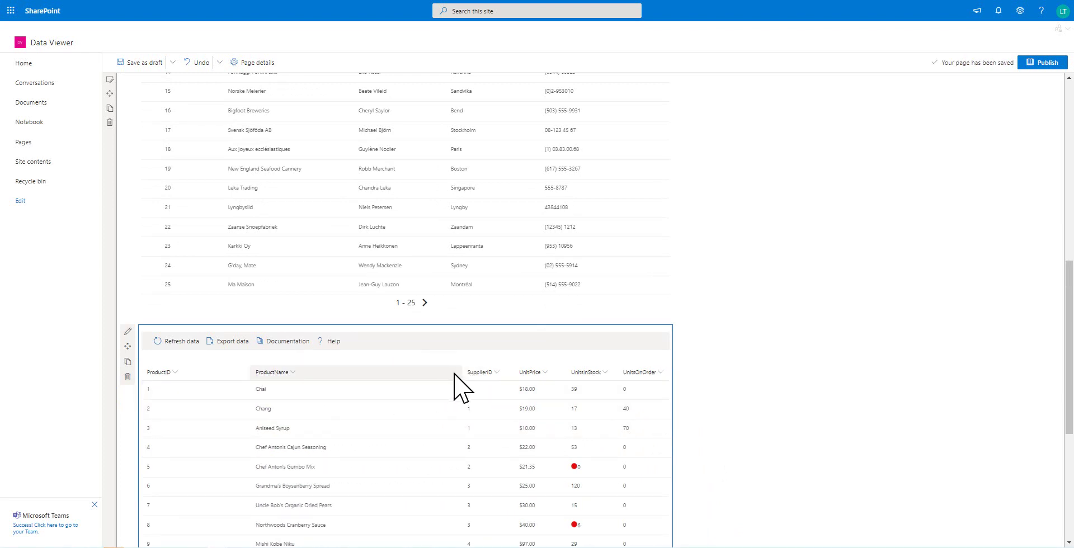
drag(459, 372, 372, 373)
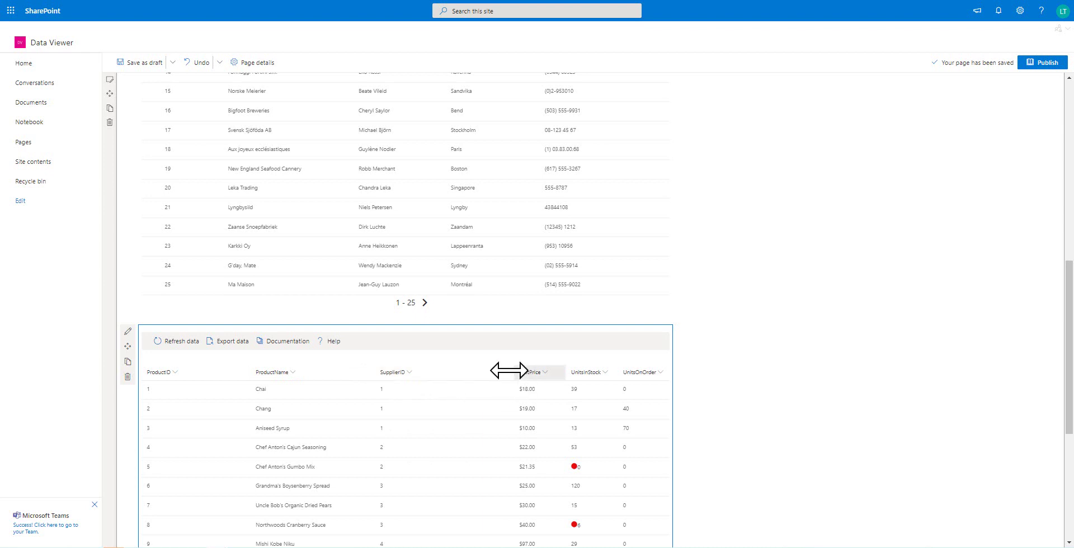
drag(513, 370, 440, 372)
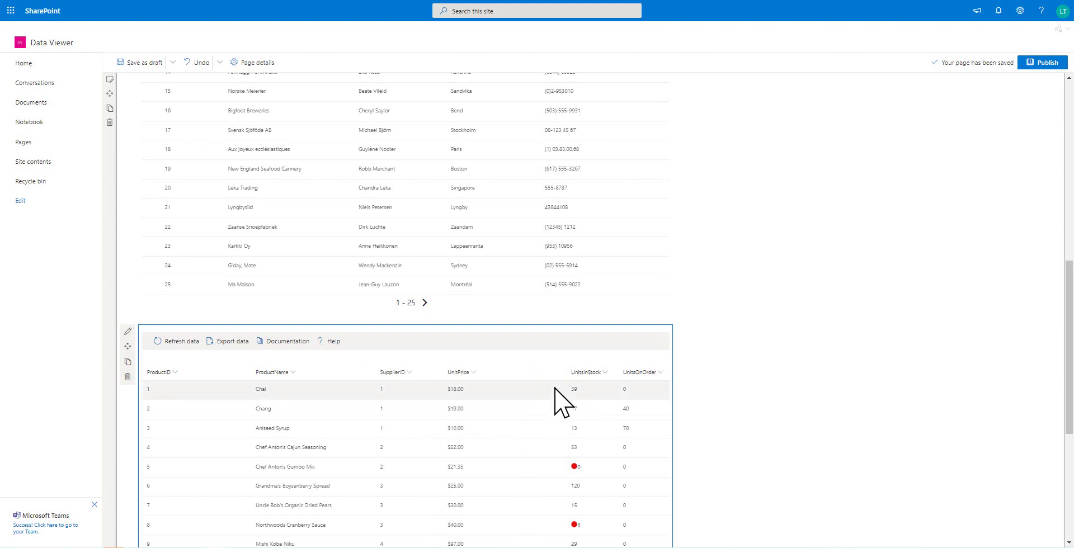
drag(568, 372, 526, 373)
Step: Check a column's sort and settings menu, then dismiss it and deselect the web part
click(622, 374)
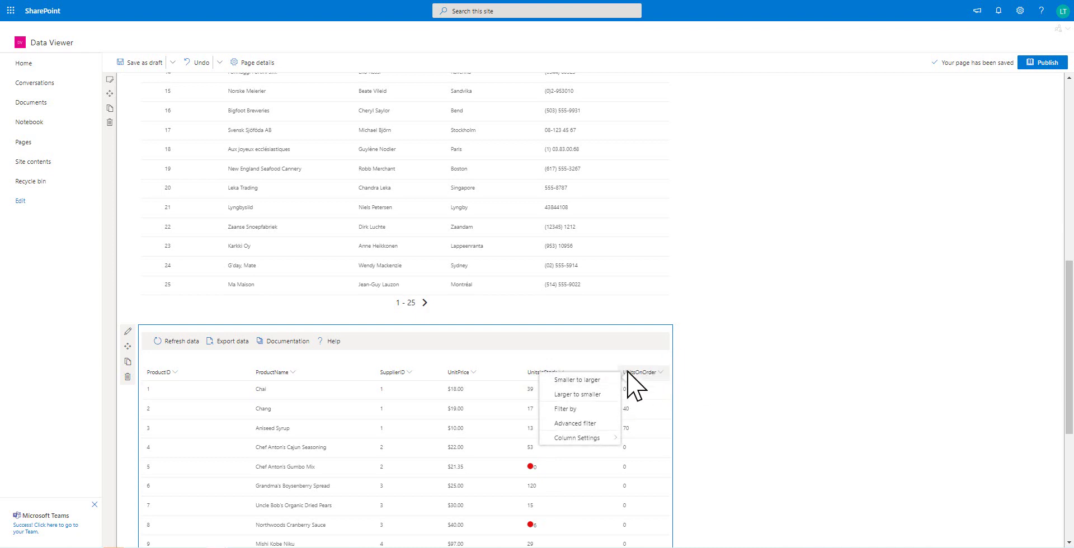
mouse_move(609, 438)
mouse_move(667, 467)
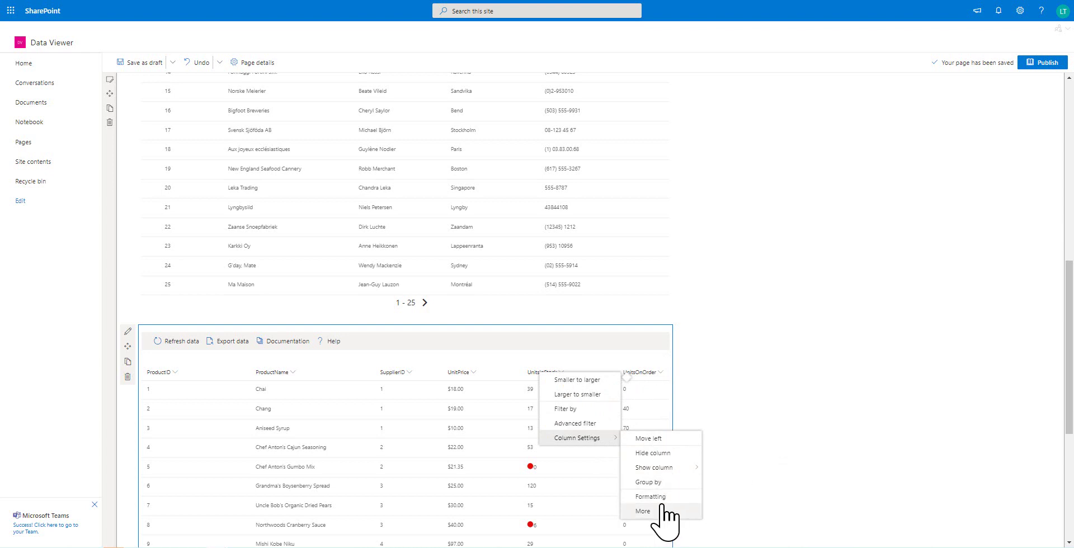
click(778, 321)
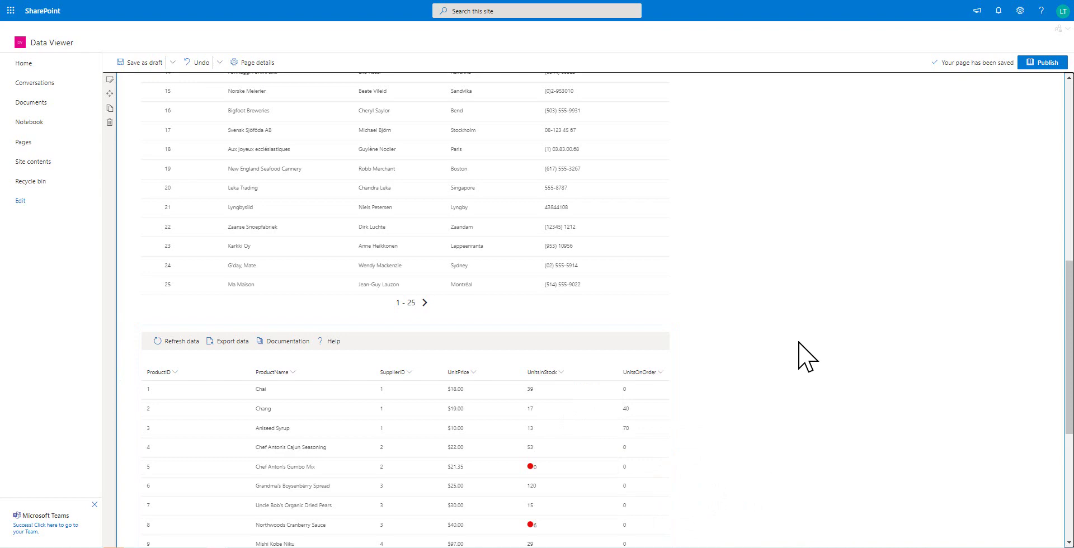
Step: Select supplier rows 1–3, starting with Exotic Liquids
scroll(352, 230, up, 8)
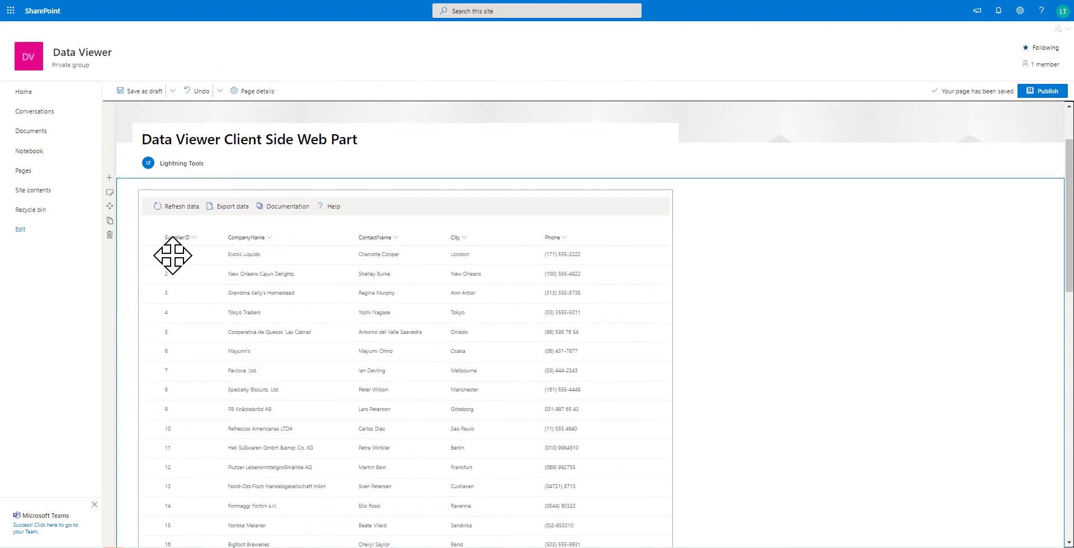
scroll(182, 260, down, 2)
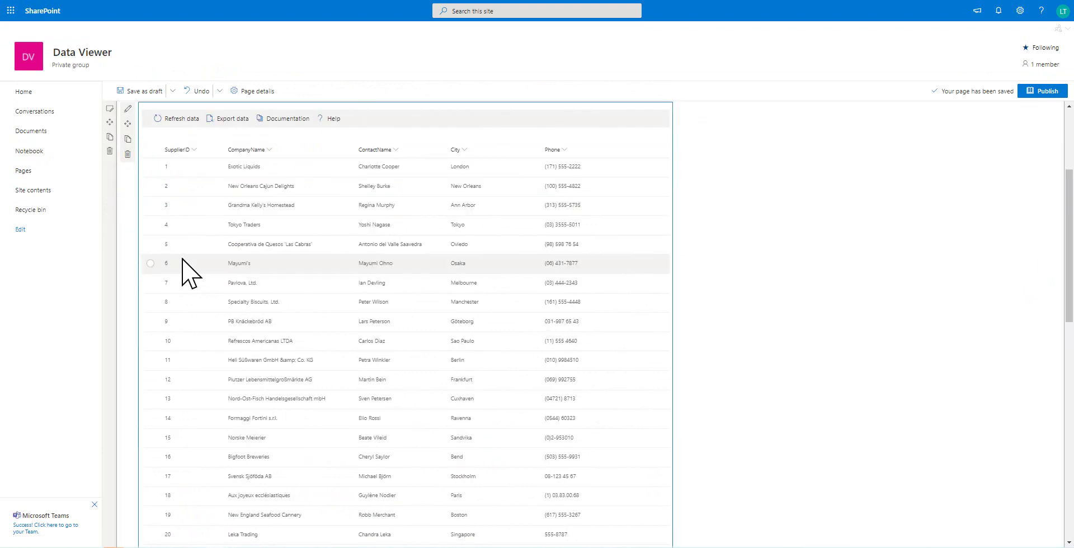
click(151, 166)
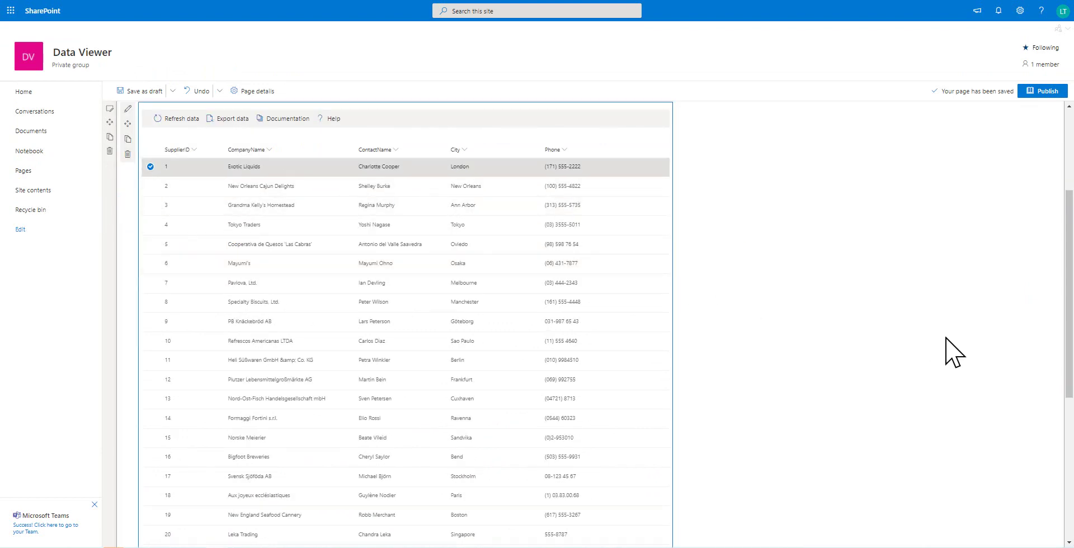
scroll(884, 313, down, 5)
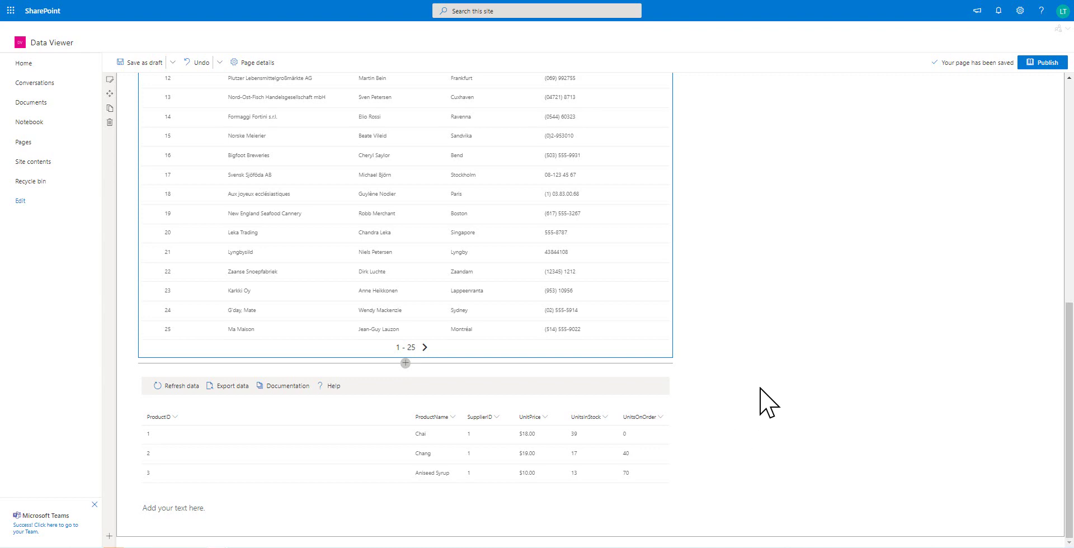
scroll(446, 271, up, 6)
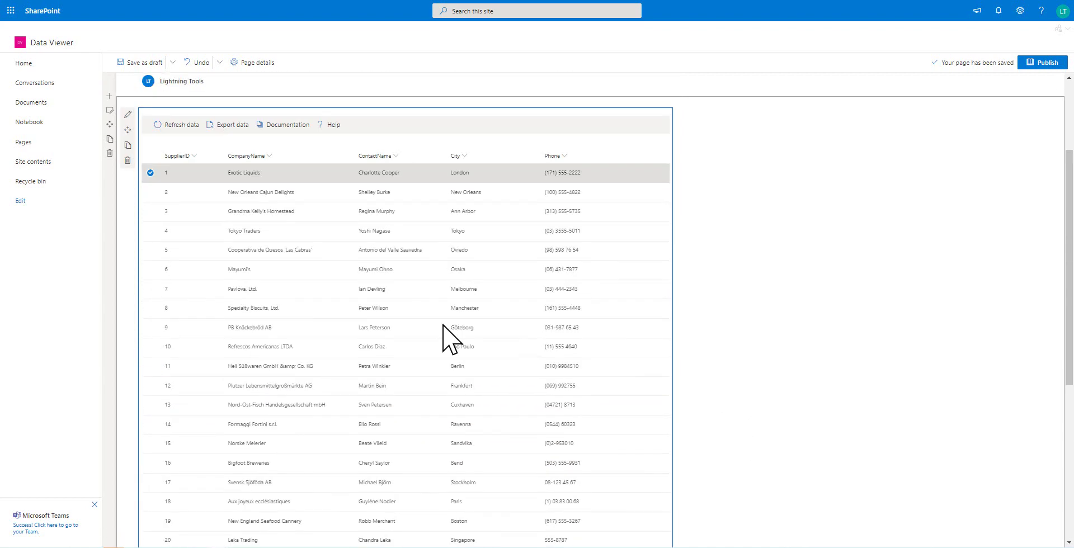
click(150, 192)
click(150, 211)
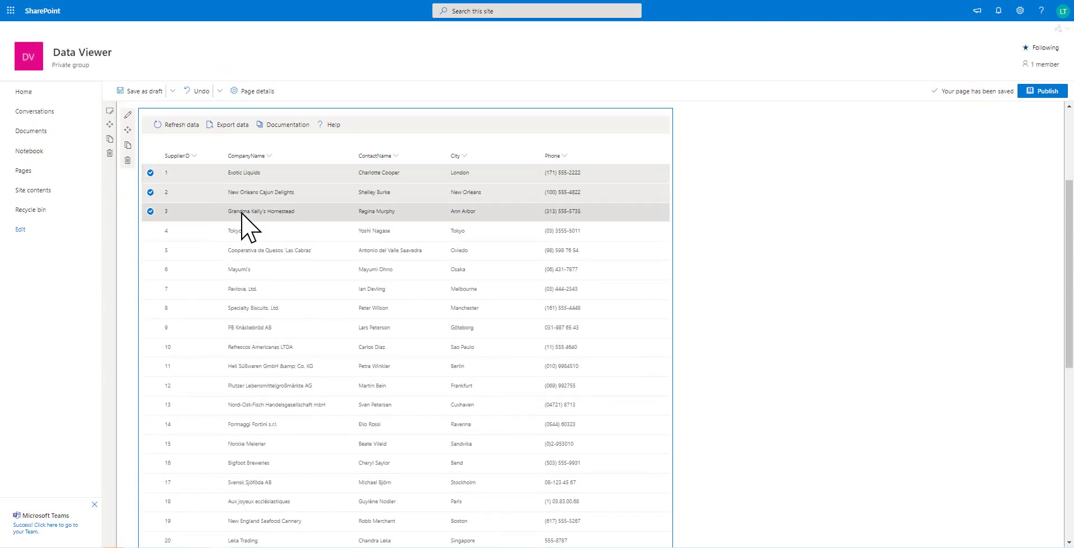
scroll(813, 338, down, 8)
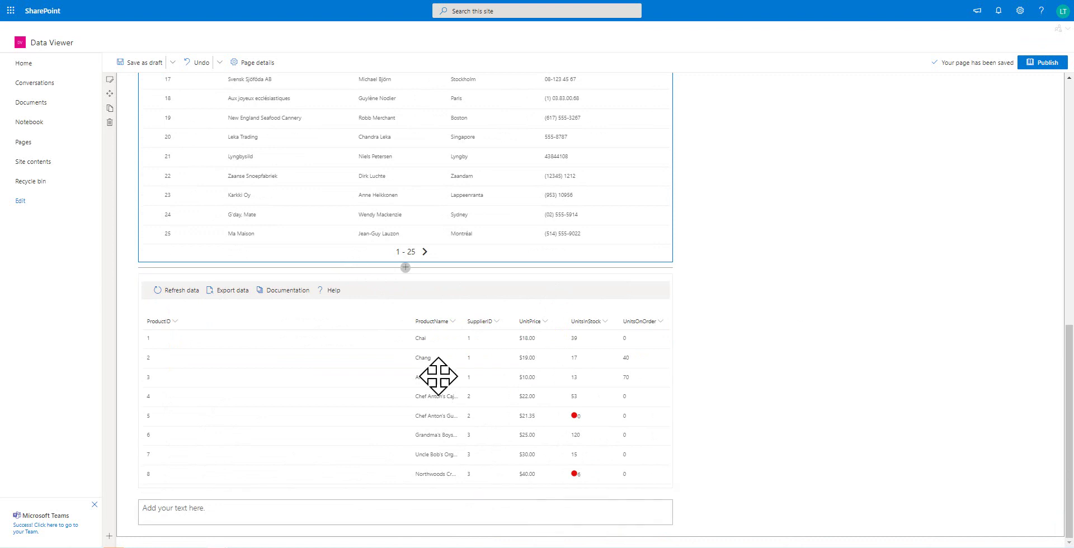
Step: Drag the ProductID/ProductName divider left so ProductName shows full product names
drag(408, 320, 317, 334)
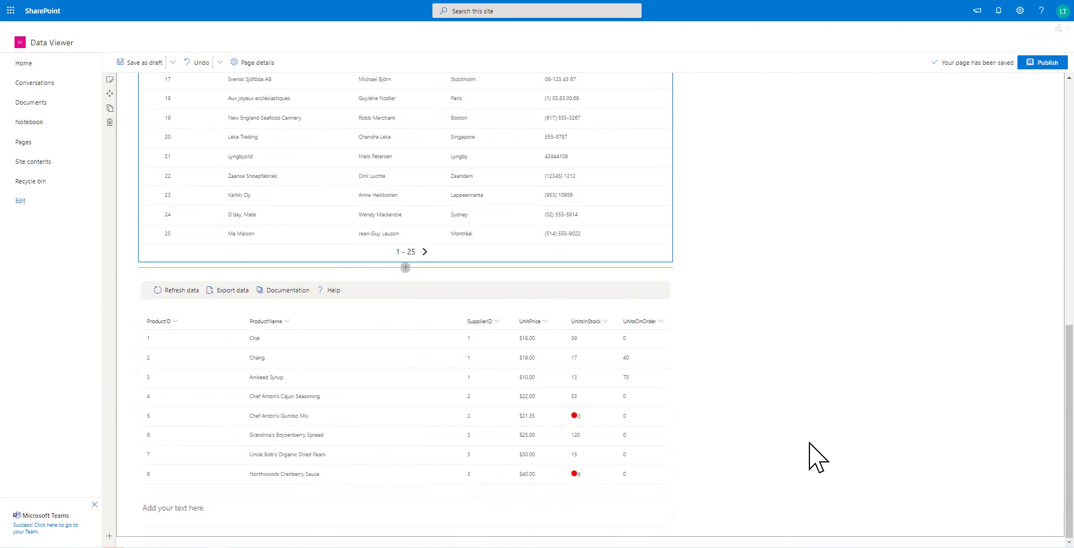
scroll(779, 436, up, 10)
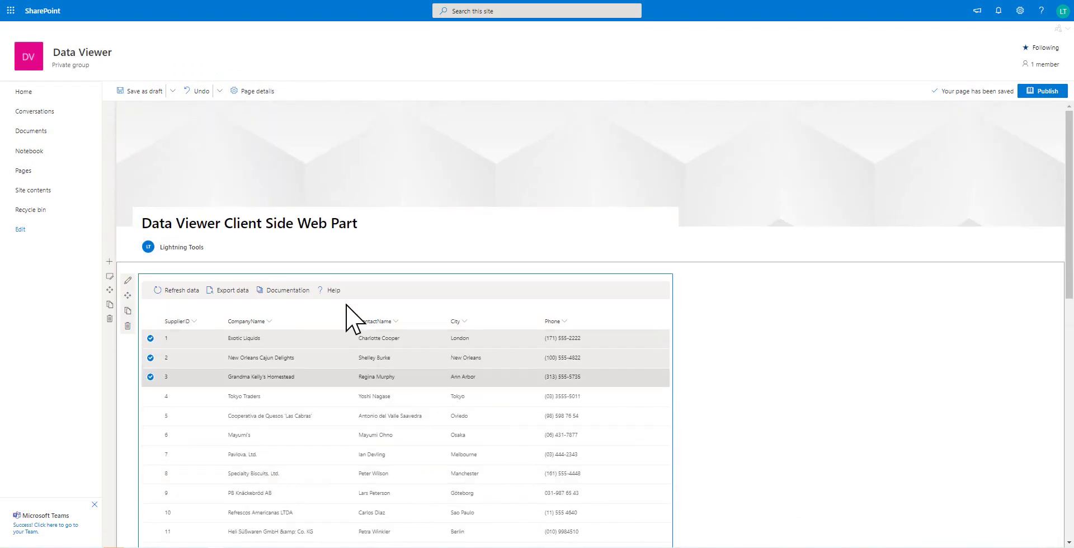
scroll(617, 385, down, 1)
scroll(619, 391, down, 10)
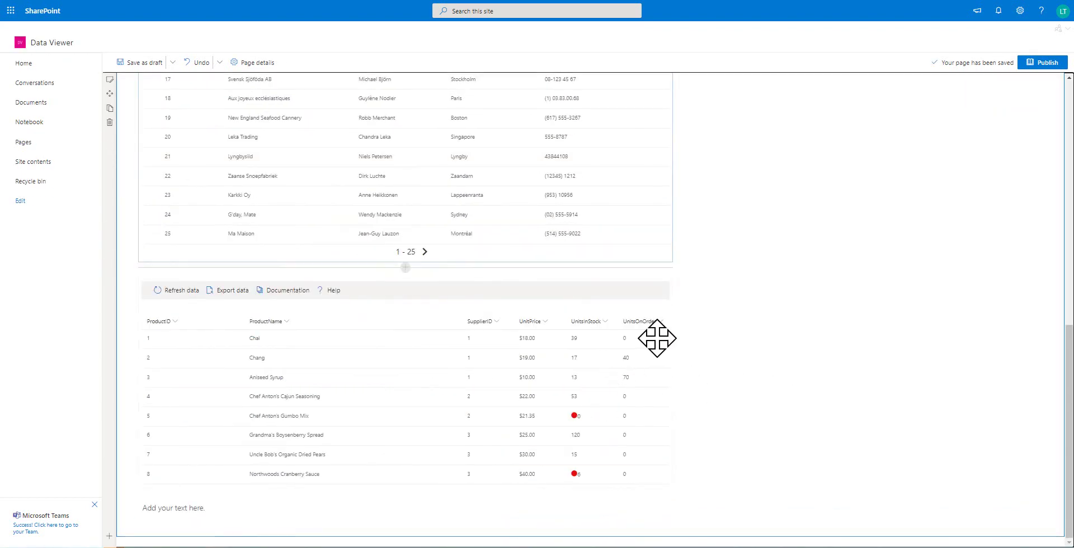
Step: Clear the red-dot conditional formatting from the UnitsInStock column
click(606, 323)
mouse_move(581, 387)
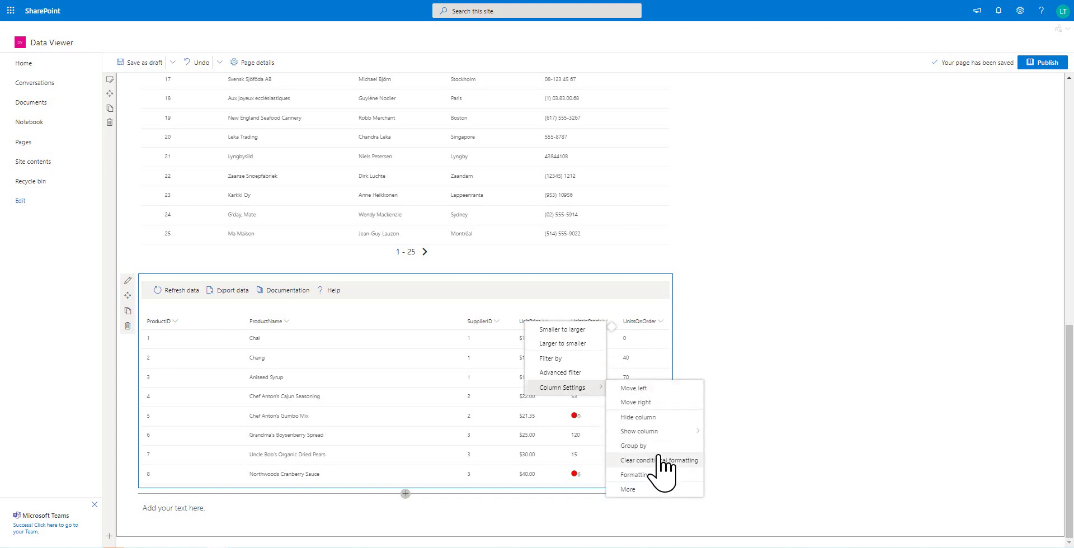
click(664, 460)
Step: Open the UnitsInStock column's conditional formatting settings
click(606, 322)
mouse_move(585, 387)
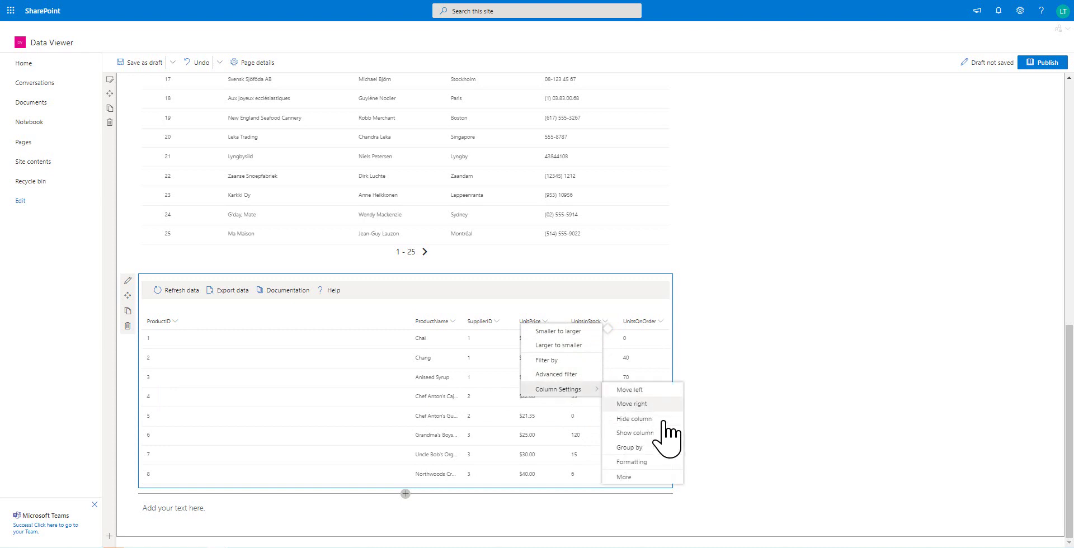
click(649, 462)
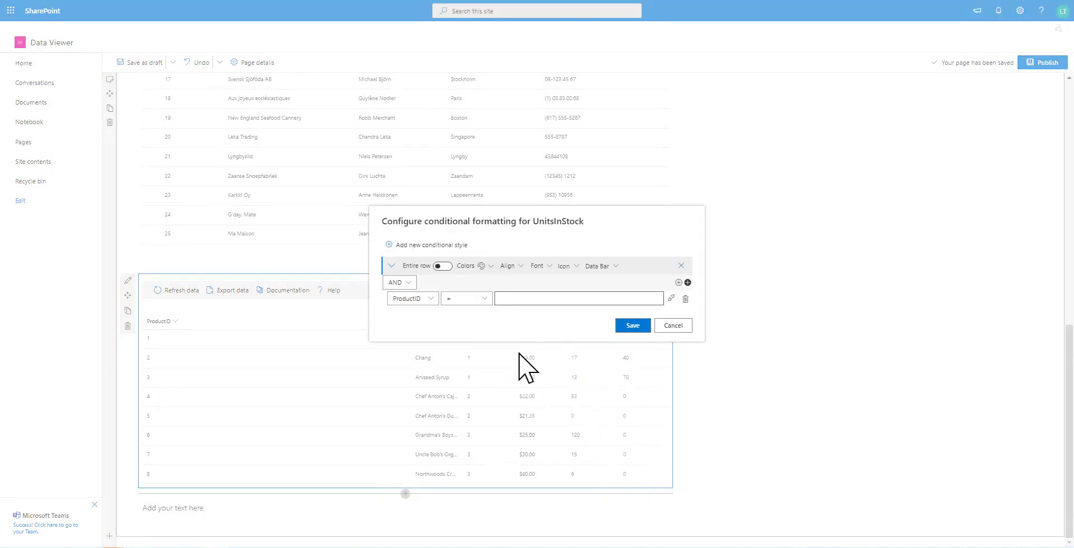
Step: Replace the ProductID condition with data bars of max value 150, values hidden, and save
click(686, 298)
click(615, 274)
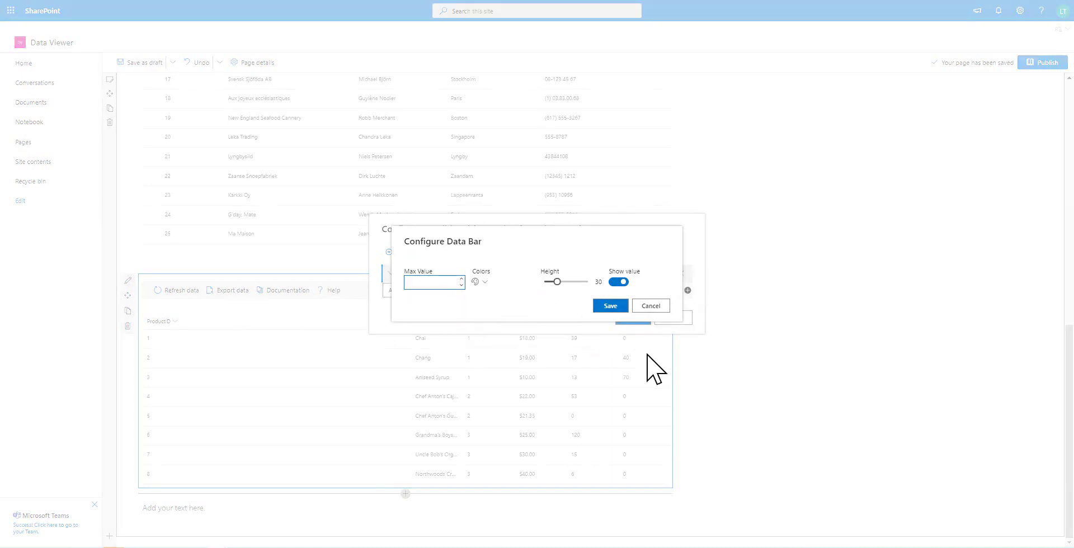
text(150)
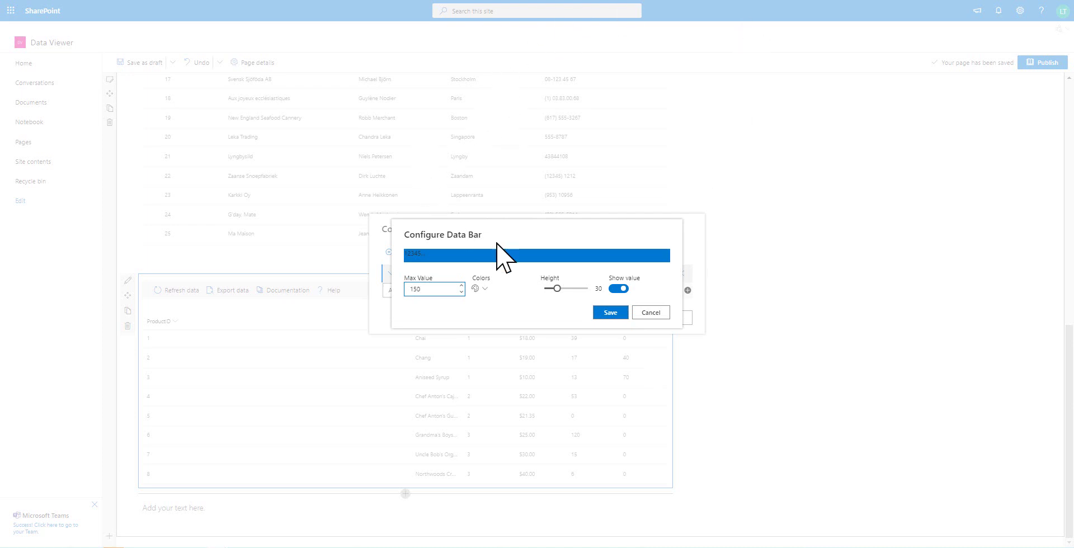
click(618, 289)
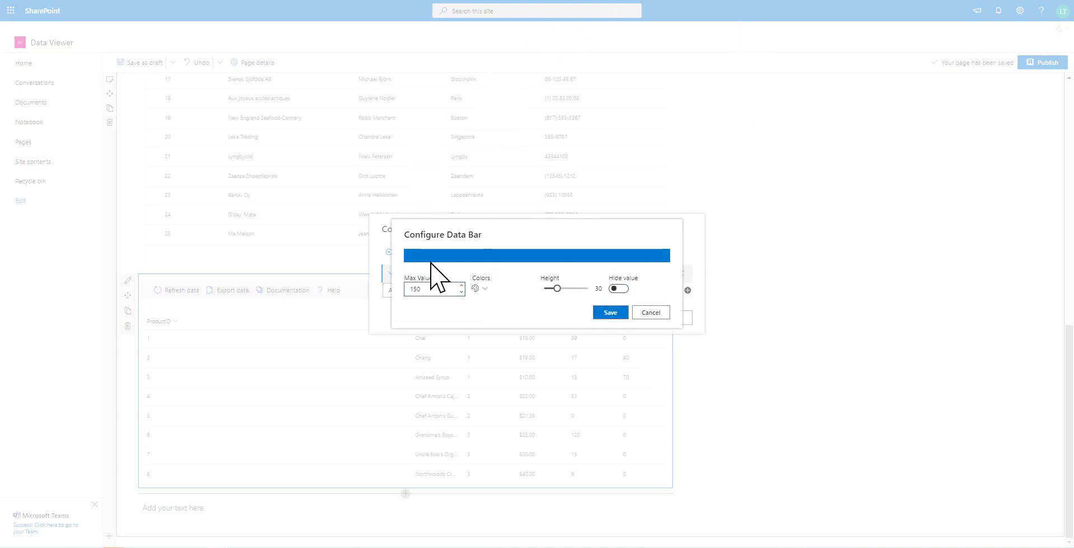
click(615, 313)
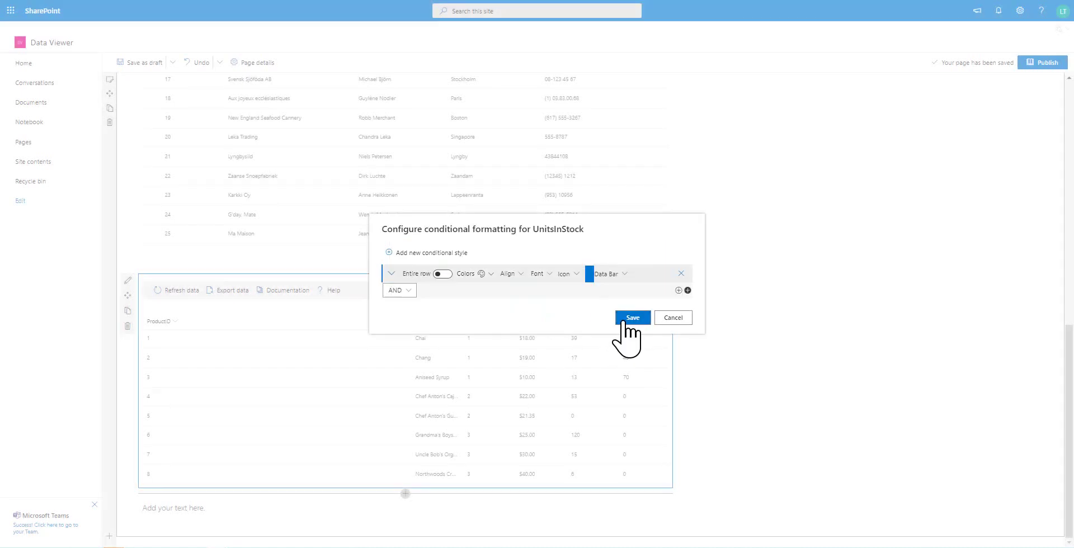
click(625, 317)
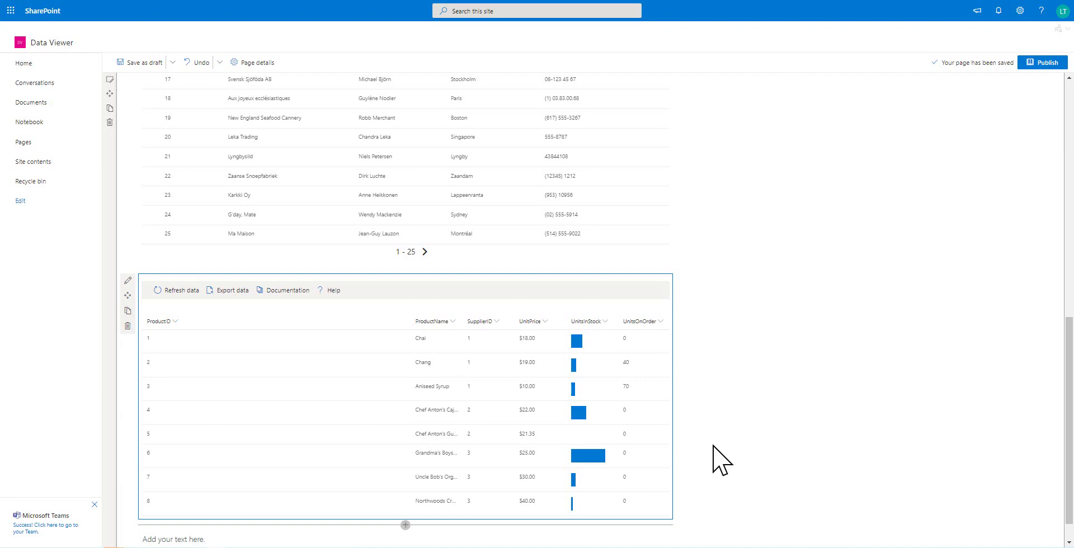
Step: Delete both the Suppliers and Products data viewer web parts from the page
scroll(718, 470, up, 6)
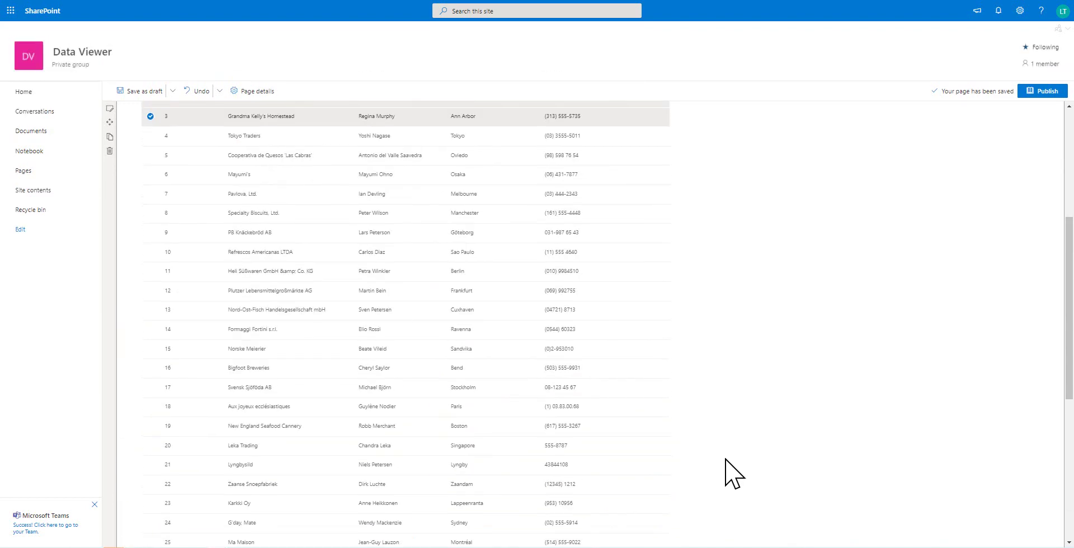
scroll(733, 474, up, 3)
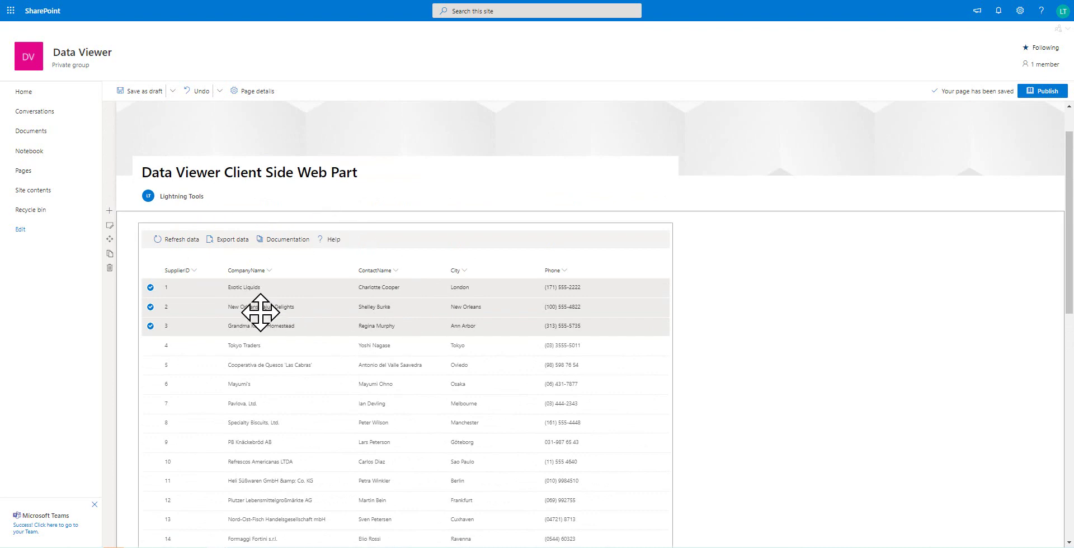
click(335, 254)
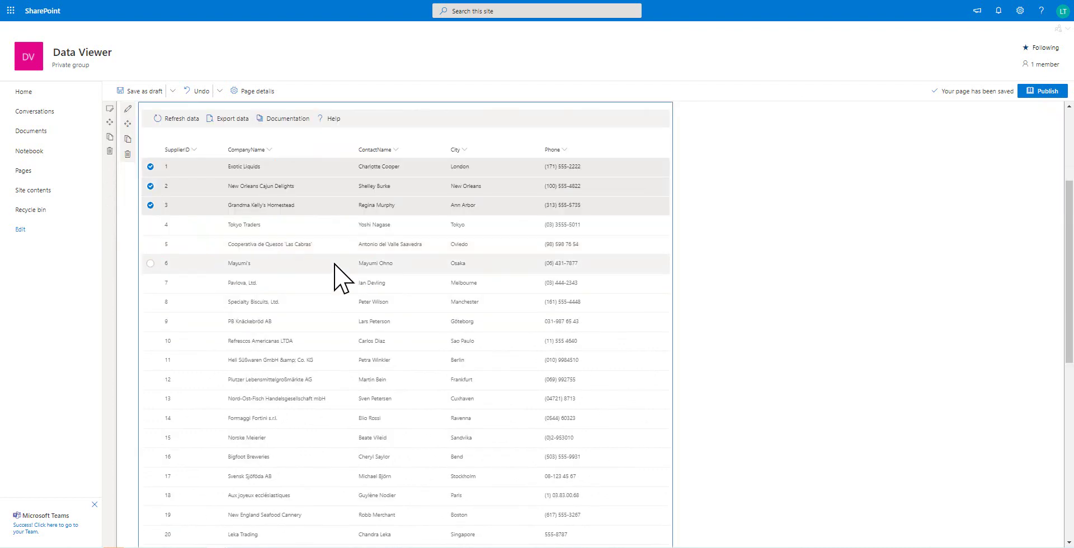
click(127, 152)
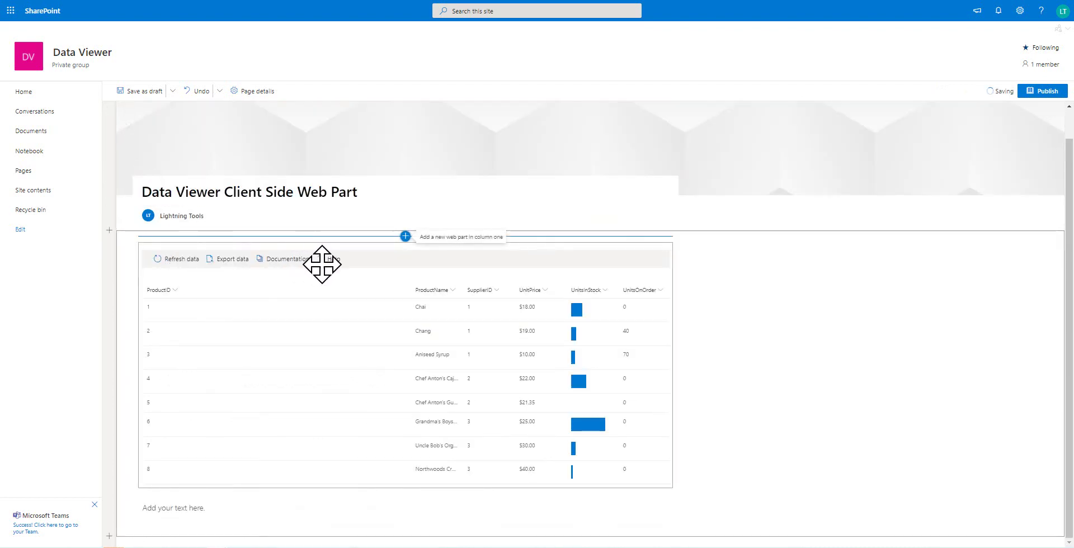
click(128, 294)
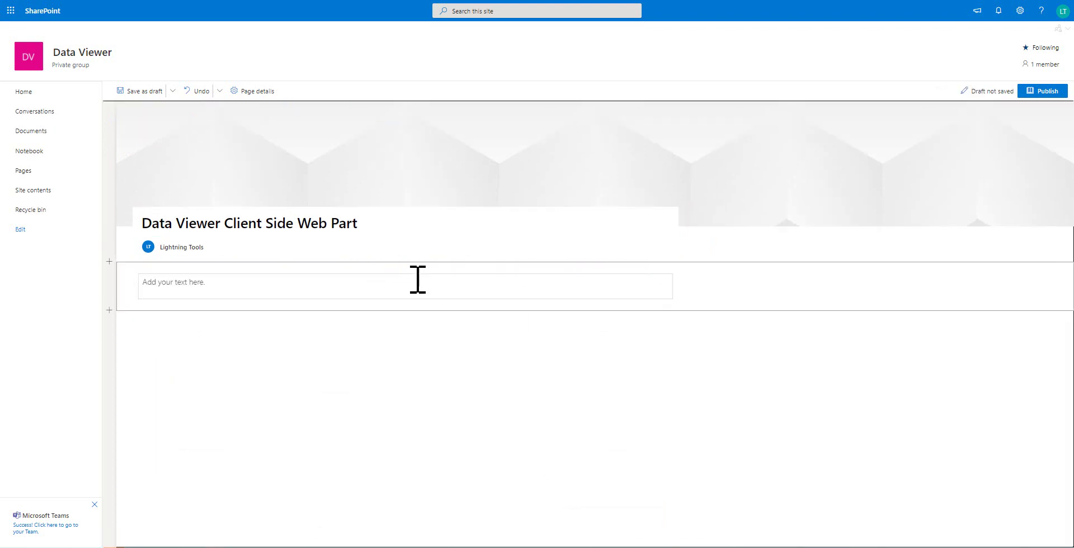
Step: Add a Lightning Data Viewer web part to the page and open its configuration
click(406, 268)
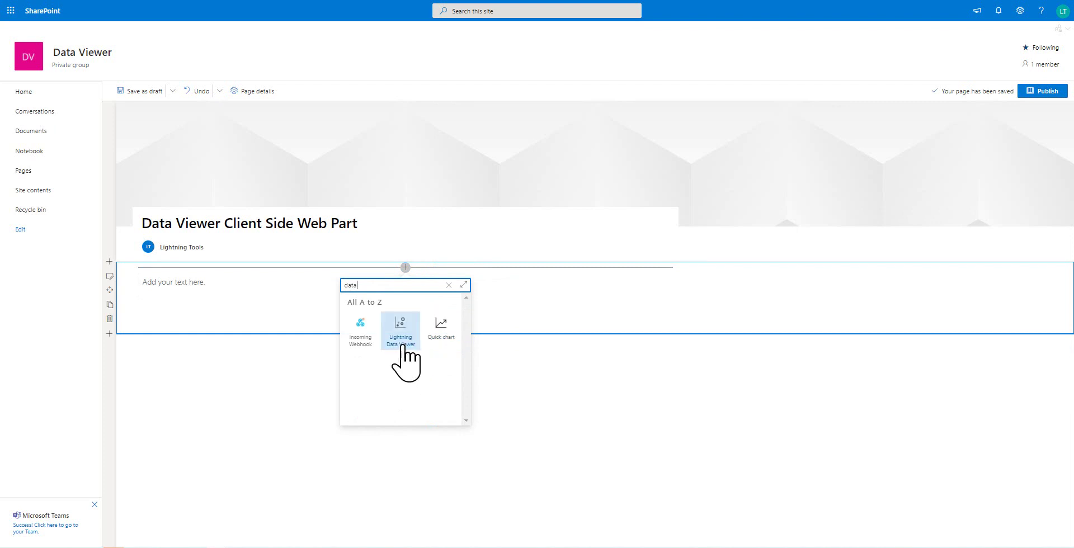
click(400, 325)
click(407, 381)
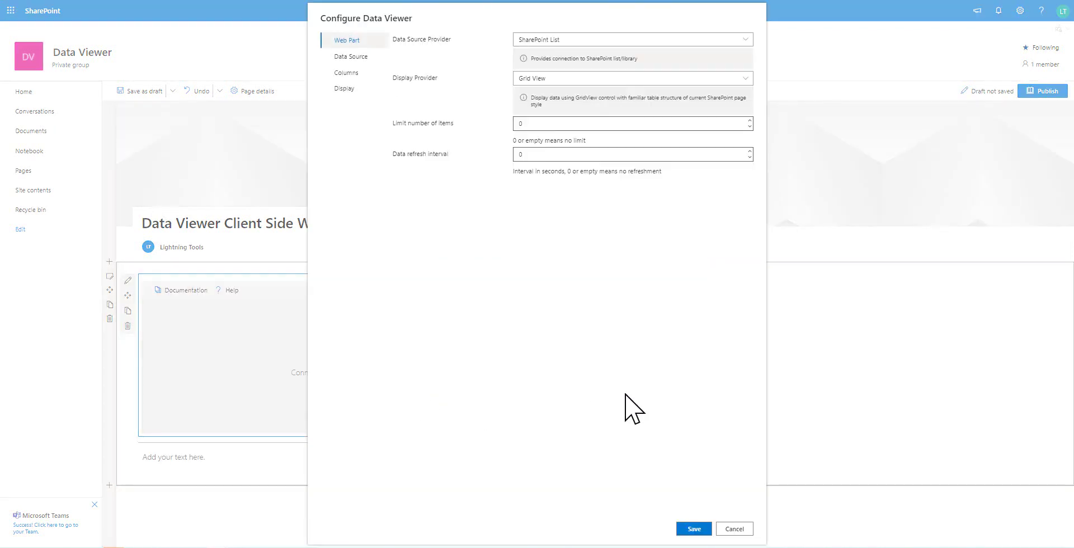
Step: Set the data source provider to Microsoft Excel and the display provider to Charts view
click(570, 41)
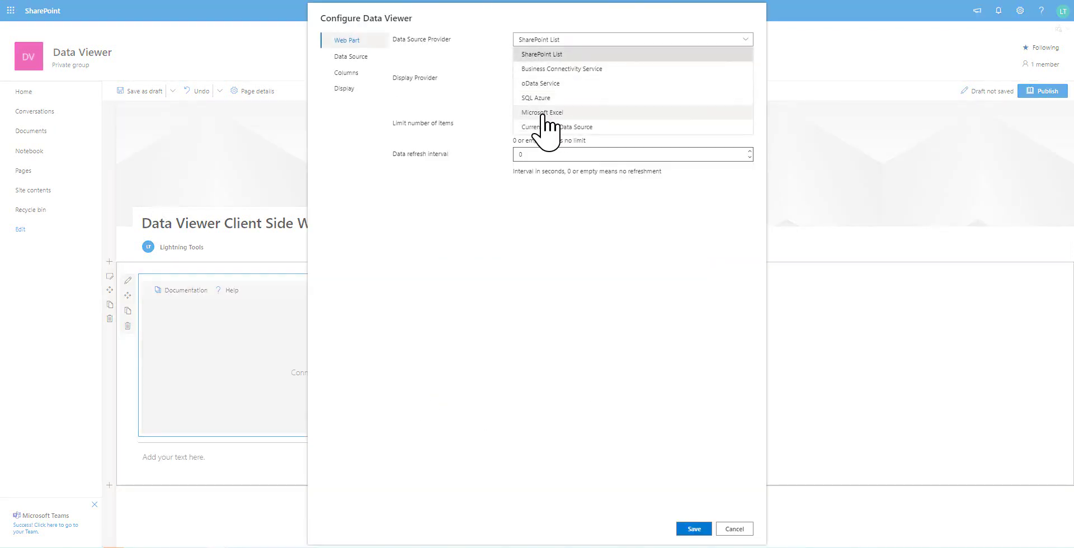
click(586, 113)
click(542, 80)
click(550, 109)
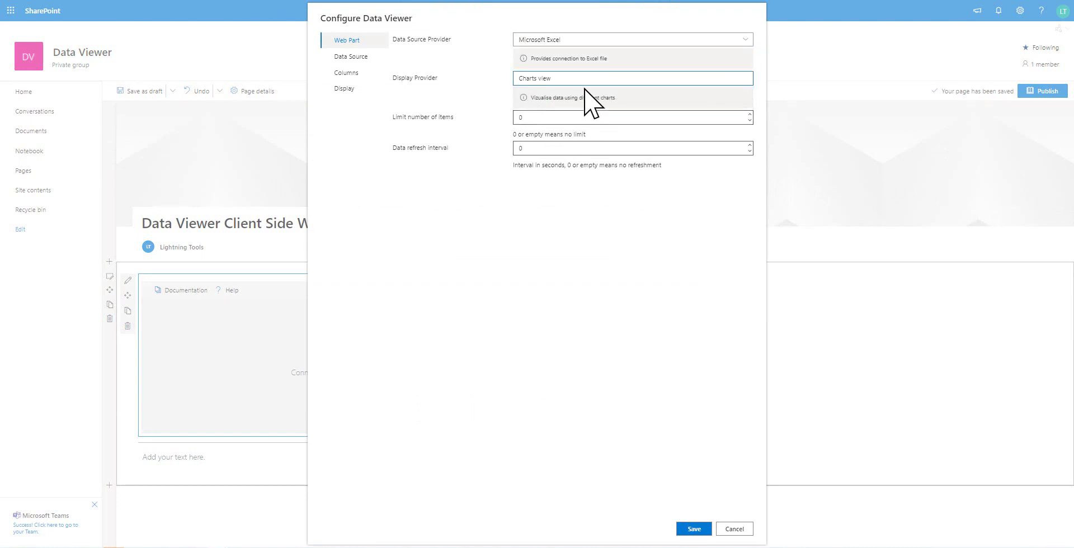
click(351, 57)
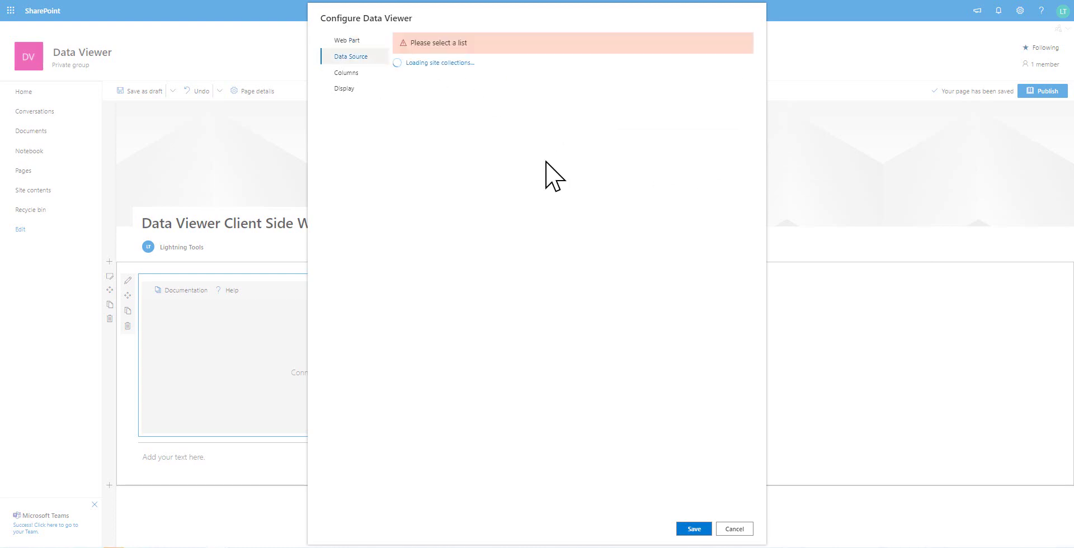
Step: Choose the DataViewer site's Documents library as the data source
click(399, 67)
click(406, 83)
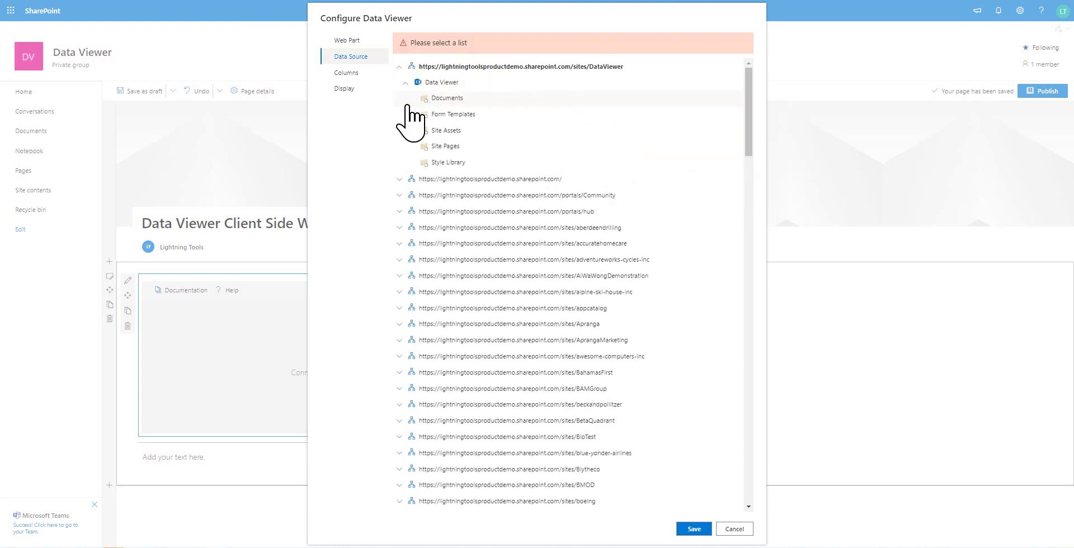
click(442, 99)
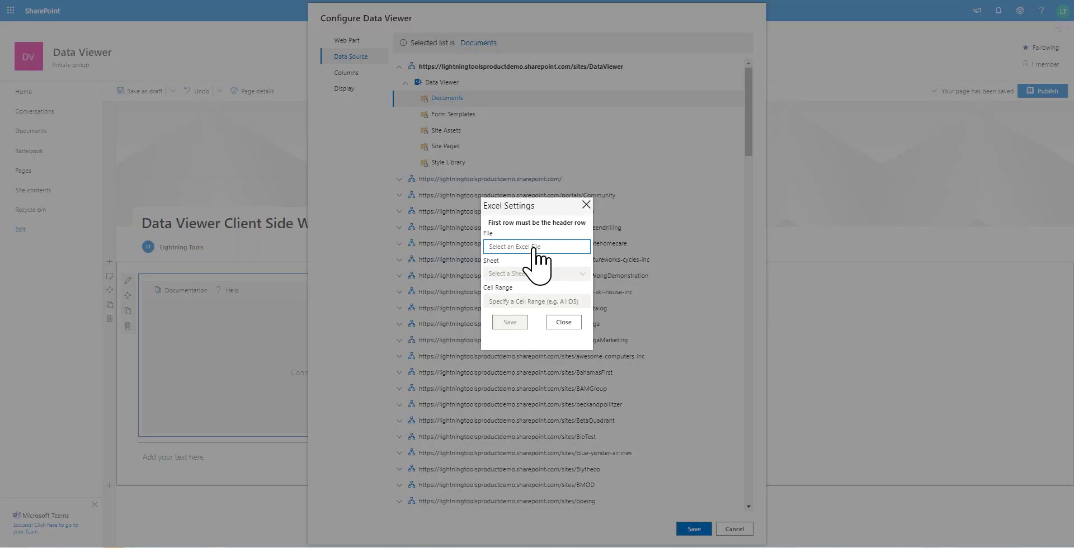
Step: Use Book.xlsx, Sheet1 as the Excel source, save it, and review its columns
click(511, 248)
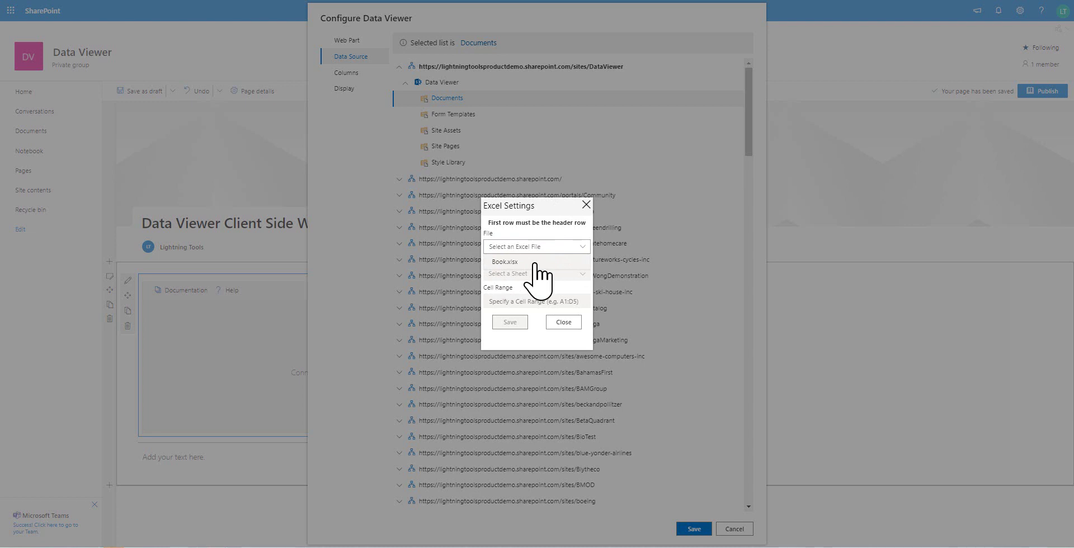
click(526, 262)
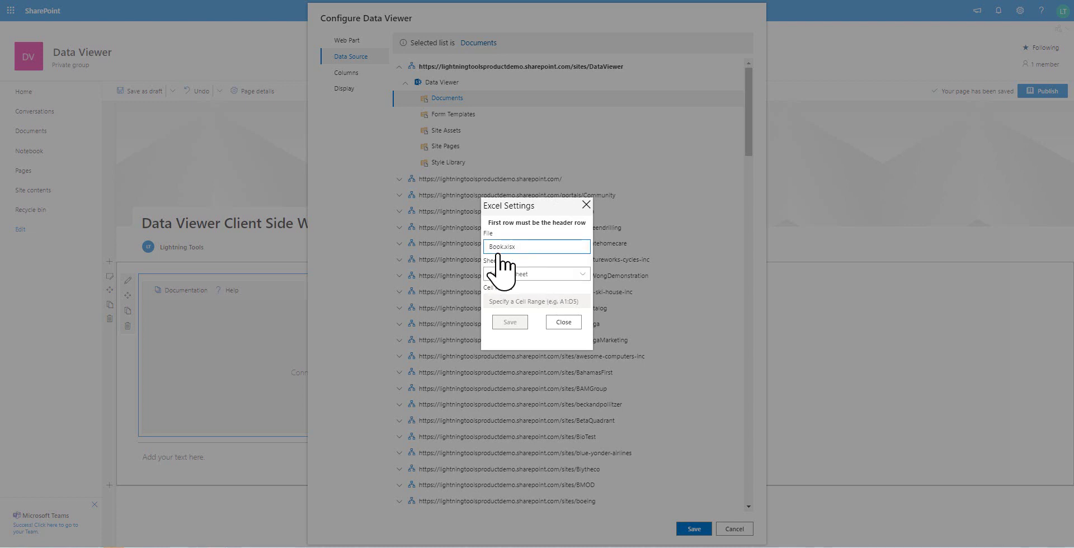
click(542, 274)
click(512, 290)
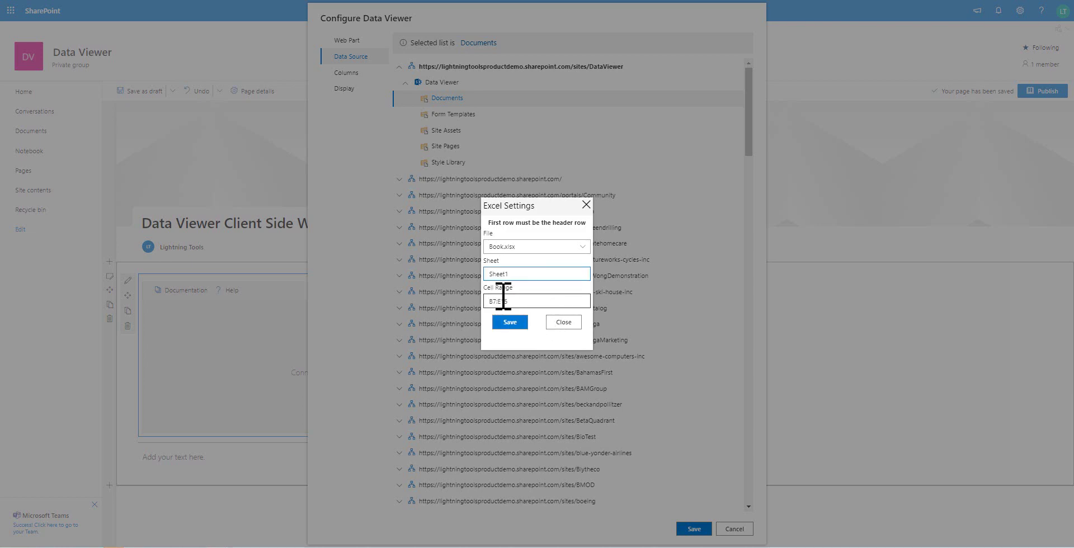
click(515, 324)
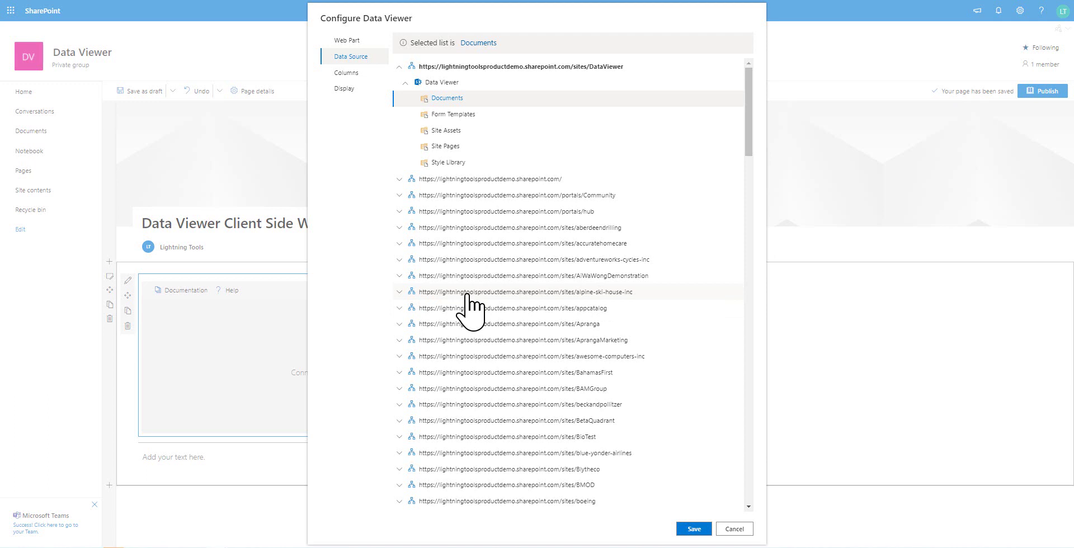
click(358, 73)
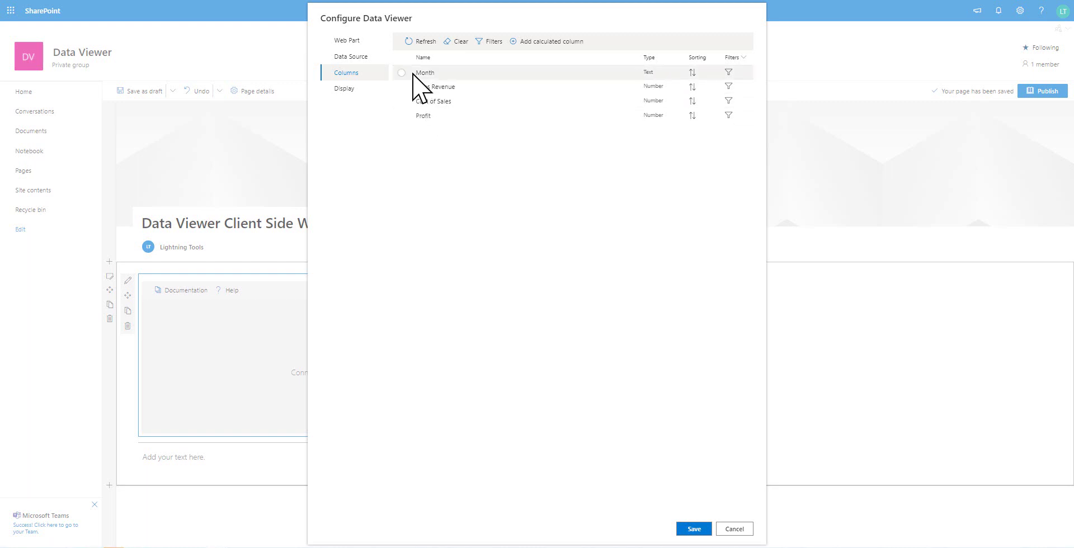
Step: Include Month, Sales Revenue, Cost of Sales and Profit, then preview the Combo chart
click(401, 57)
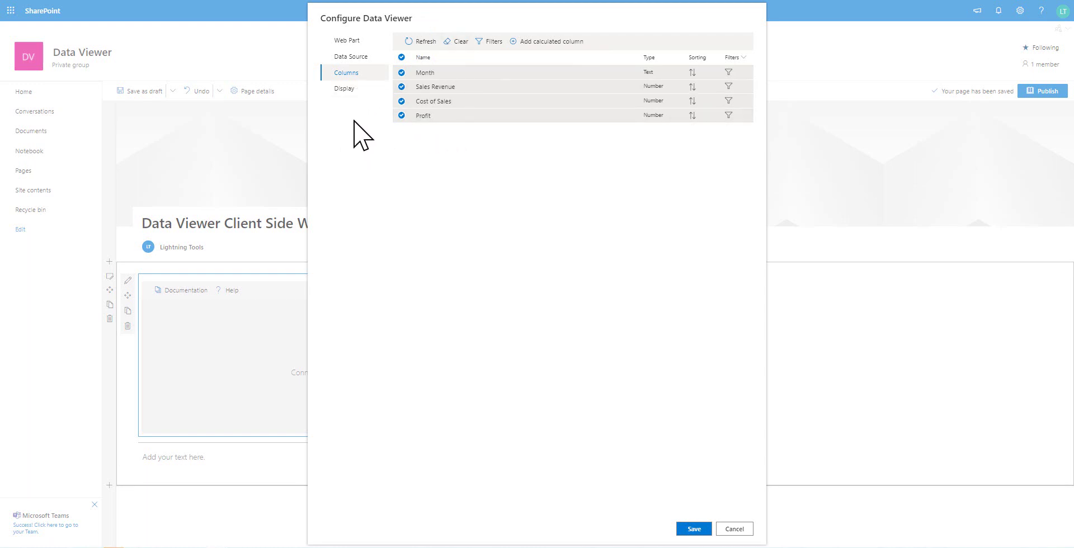
click(342, 89)
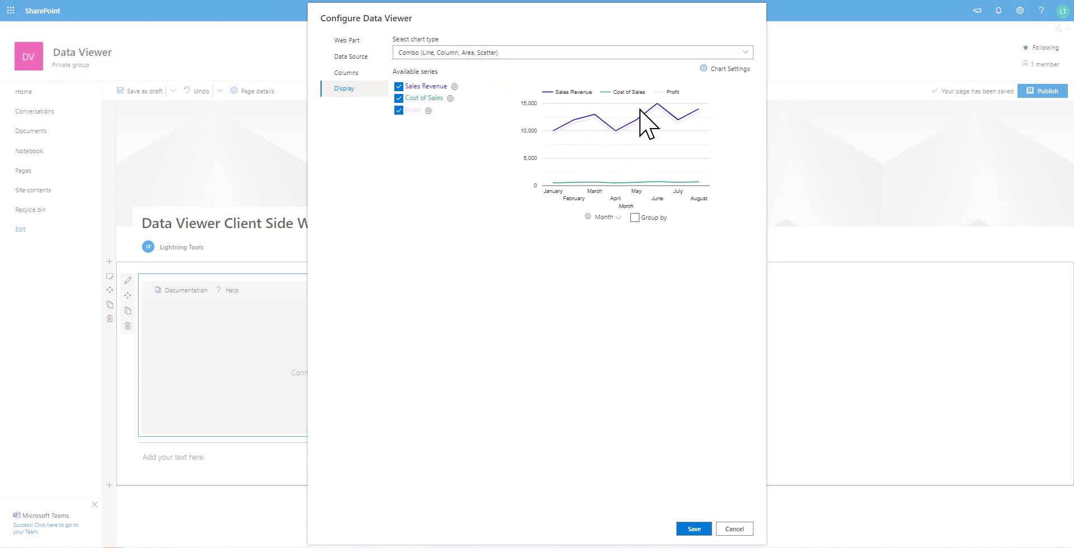
Step: Set the Sales Revenue series to blue columns
click(455, 87)
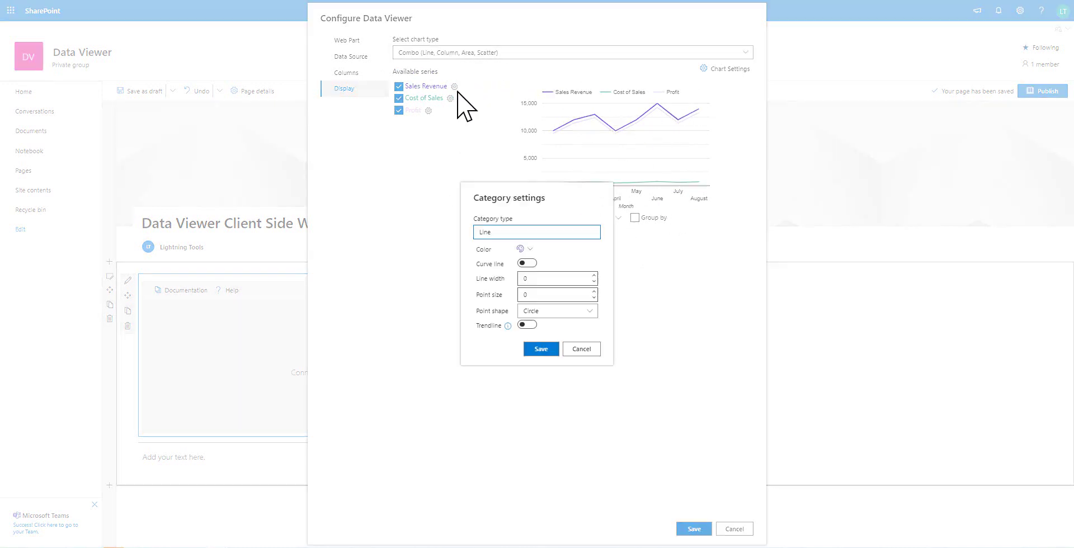
click(512, 231)
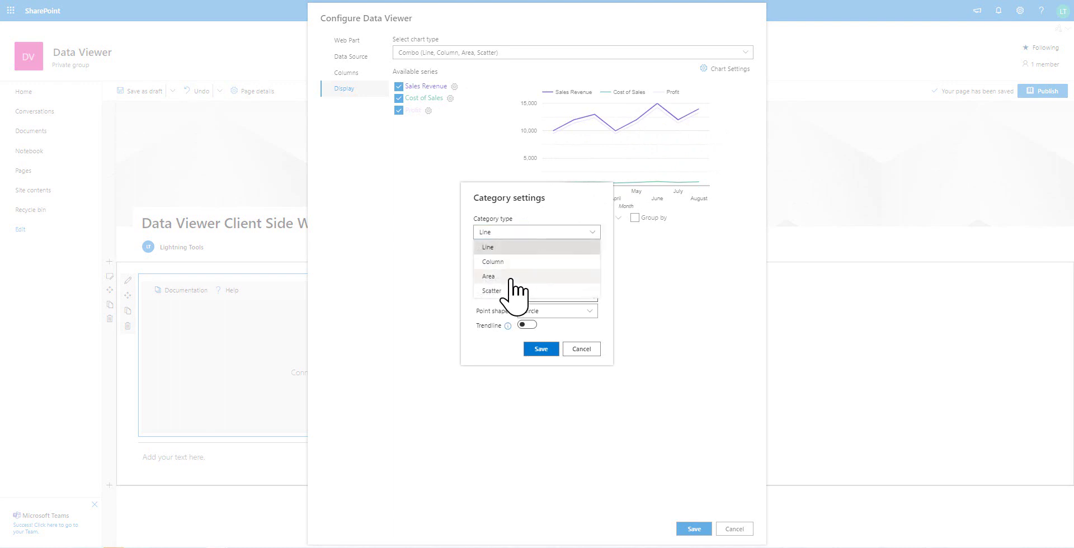
click(493, 262)
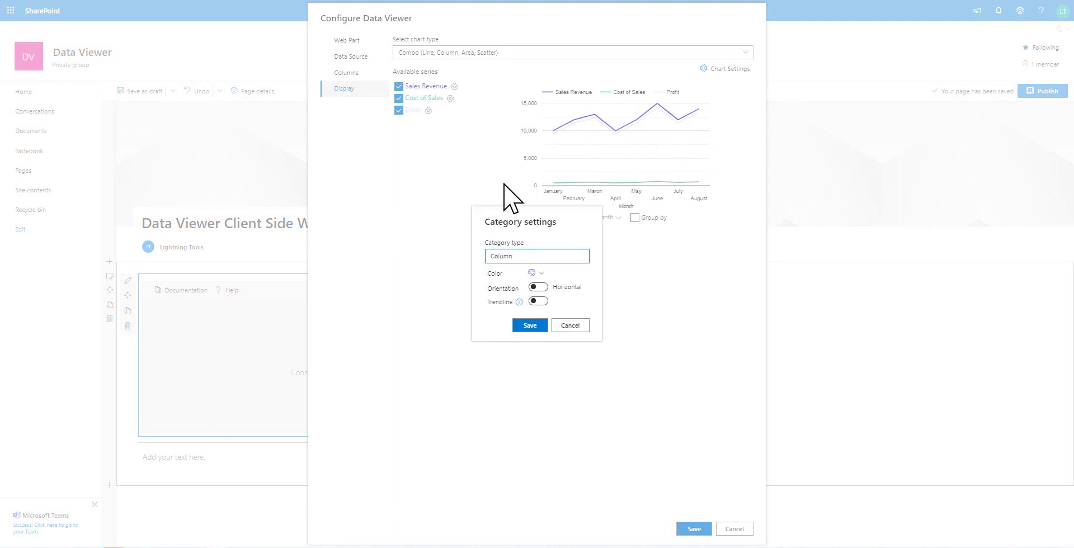
click(538, 274)
click(563, 496)
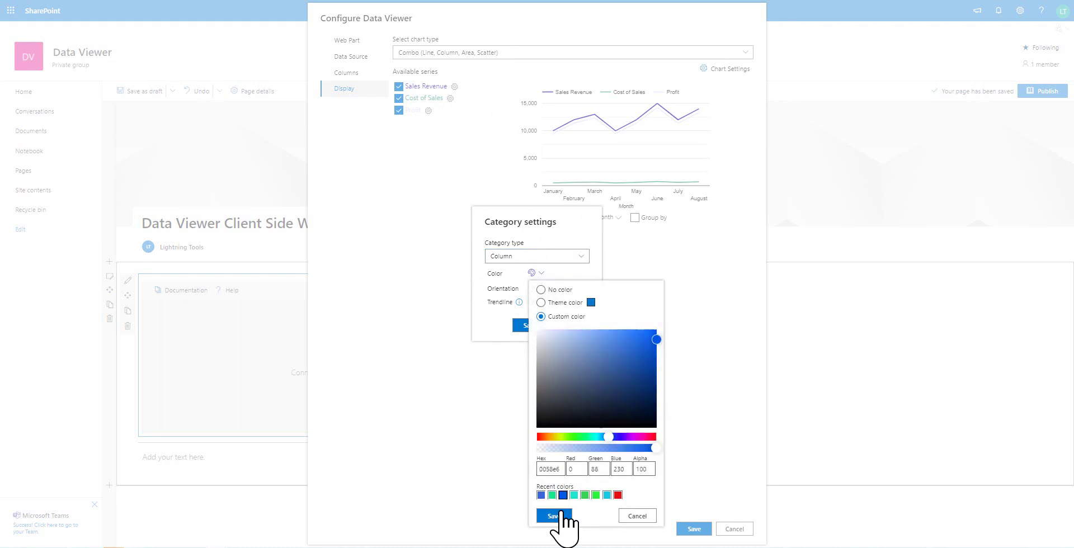
click(555, 517)
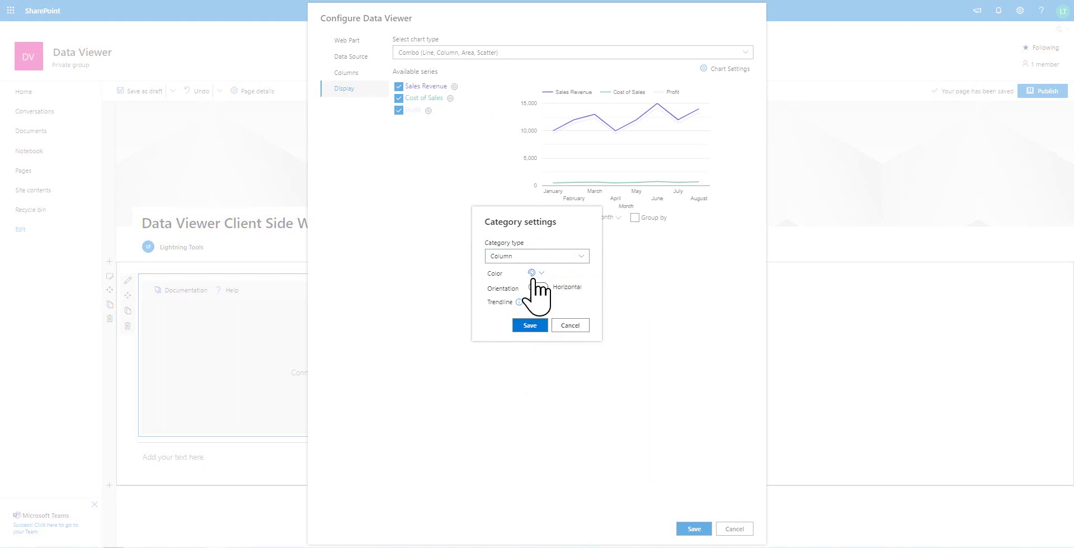
click(530, 325)
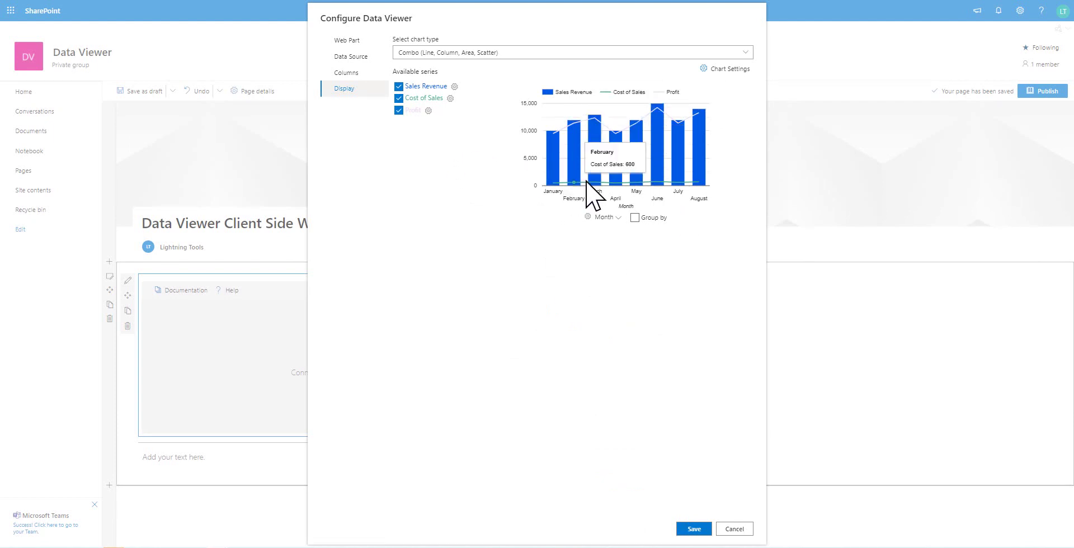
Step: Set the Cost of Sales series to a bright green area
click(450, 99)
click(526, 249)
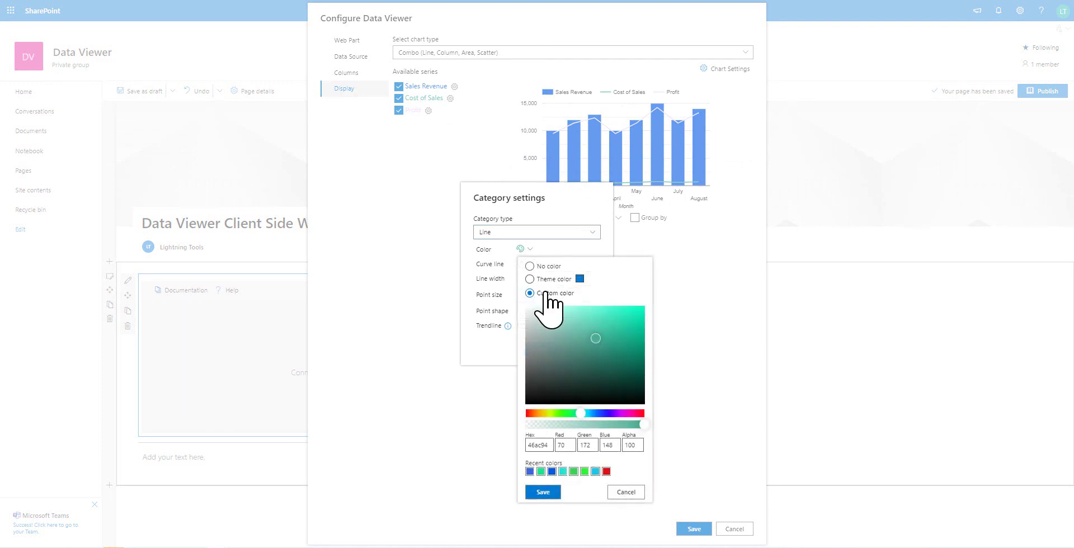
click(585, 472)
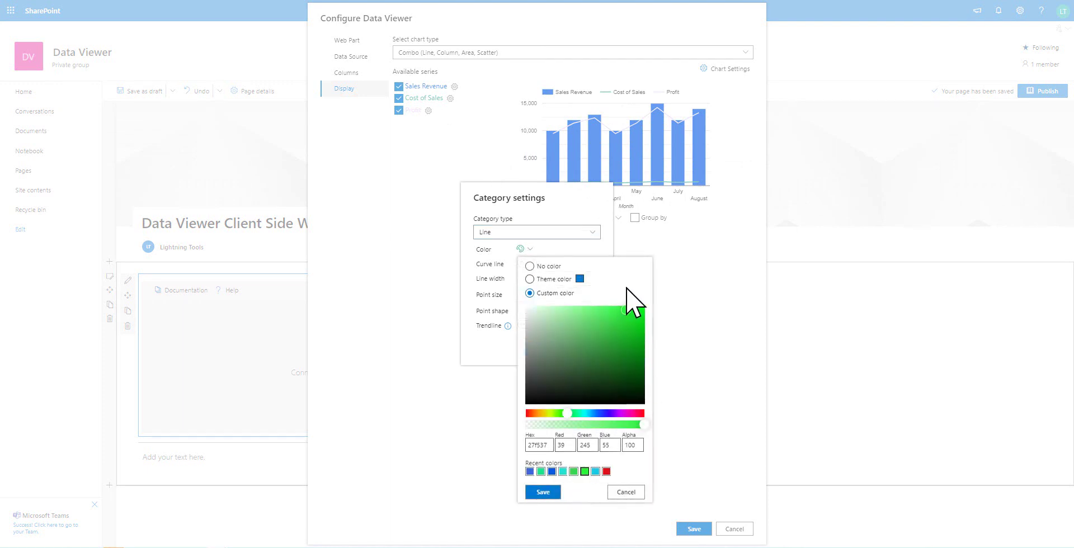
click(544, 492)
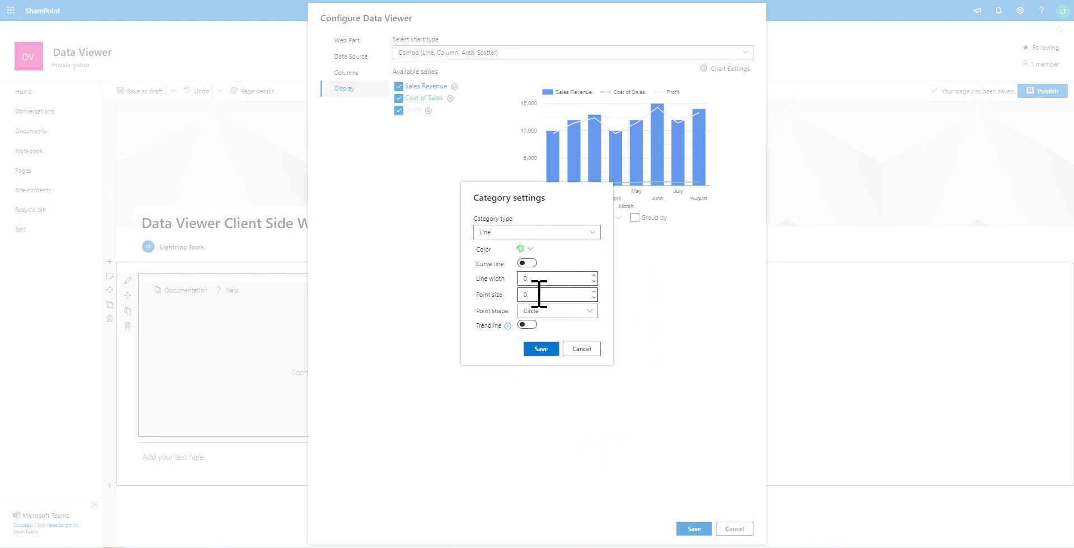
click(514, 232)
click(508, 275)
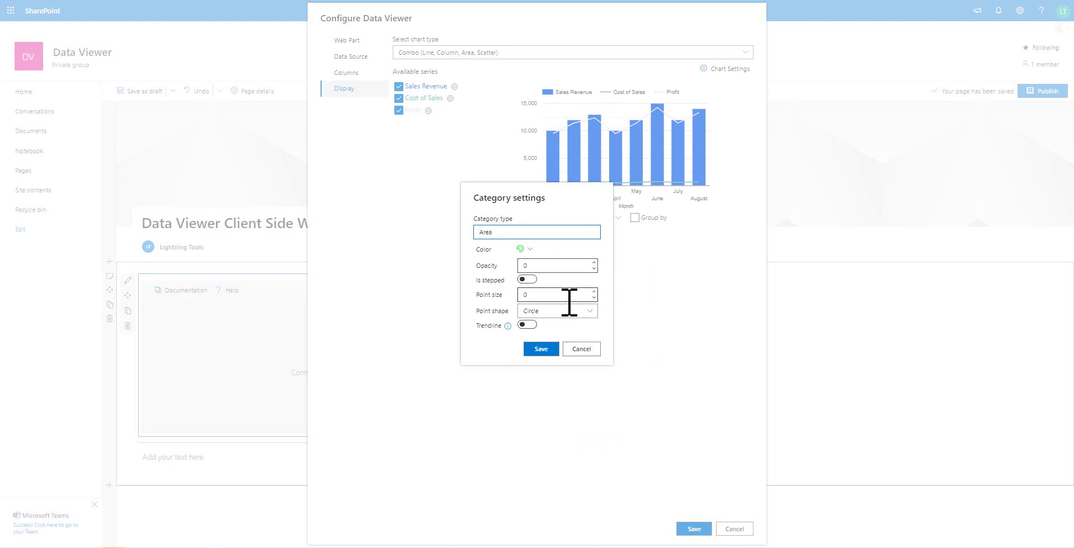
click(541, 350)
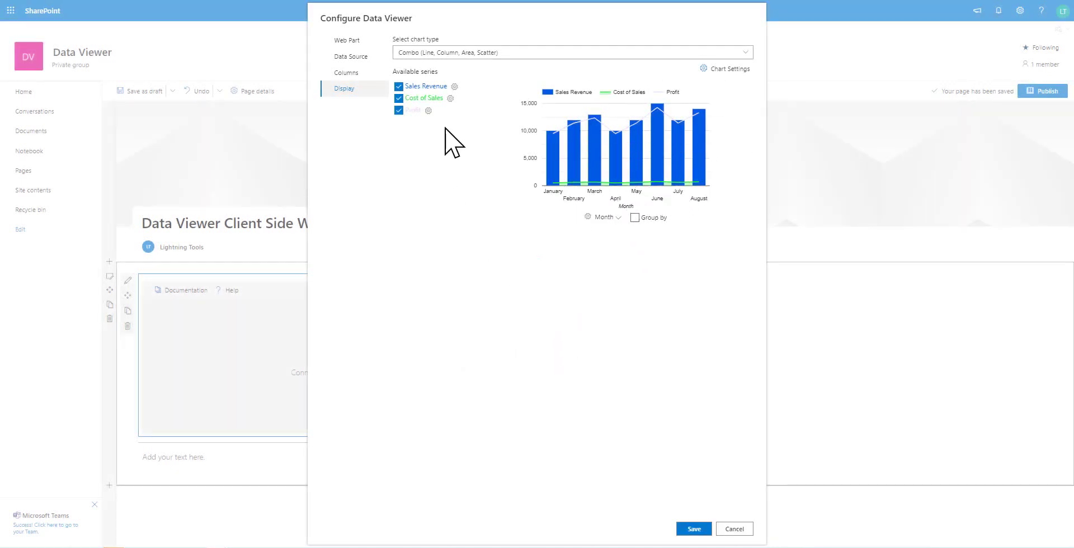
Step: Give the Profit line a teal colour (hex 13efd6)
click(429, 112)
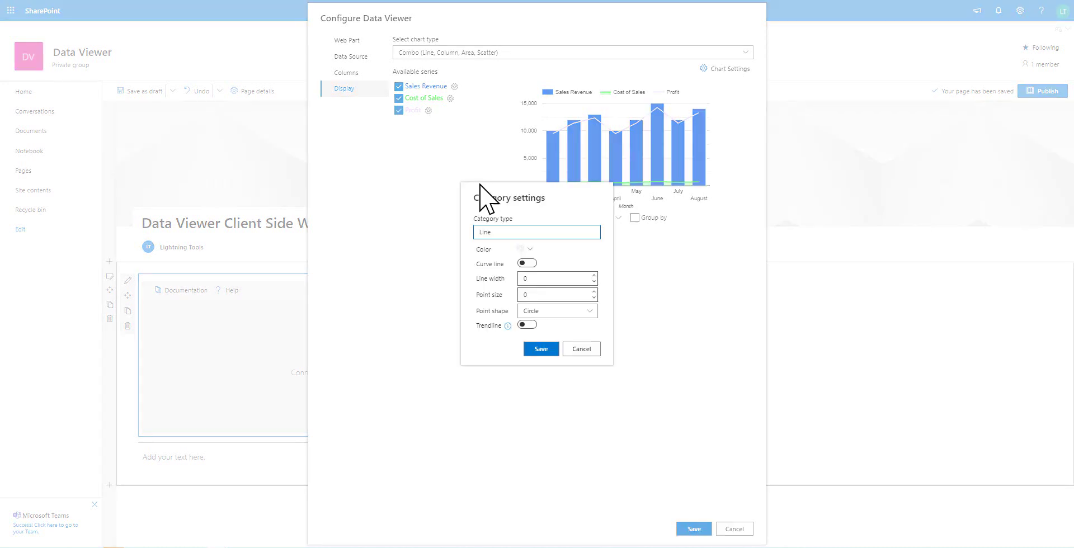
click(528, 249)
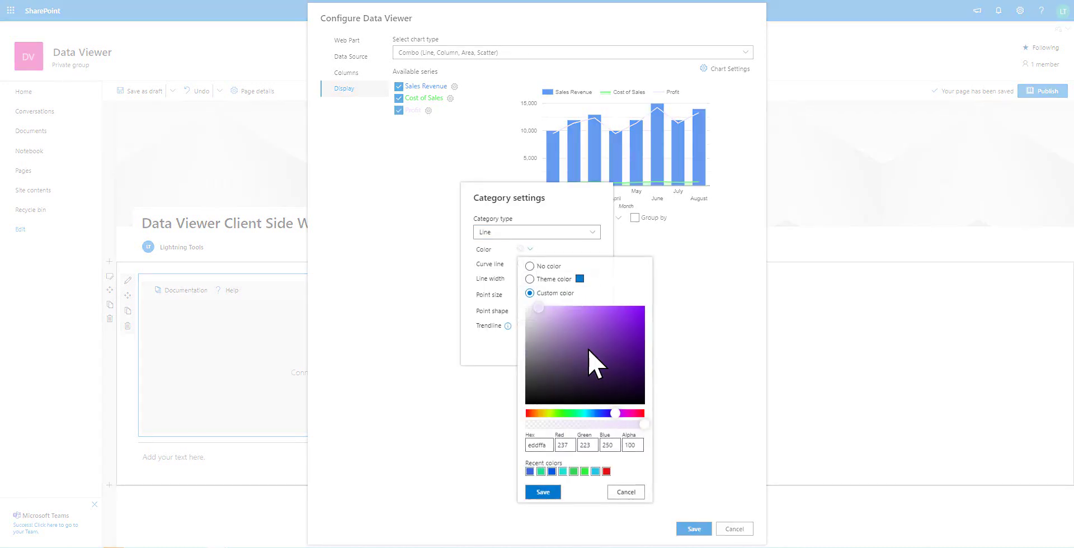
click(582, 414)
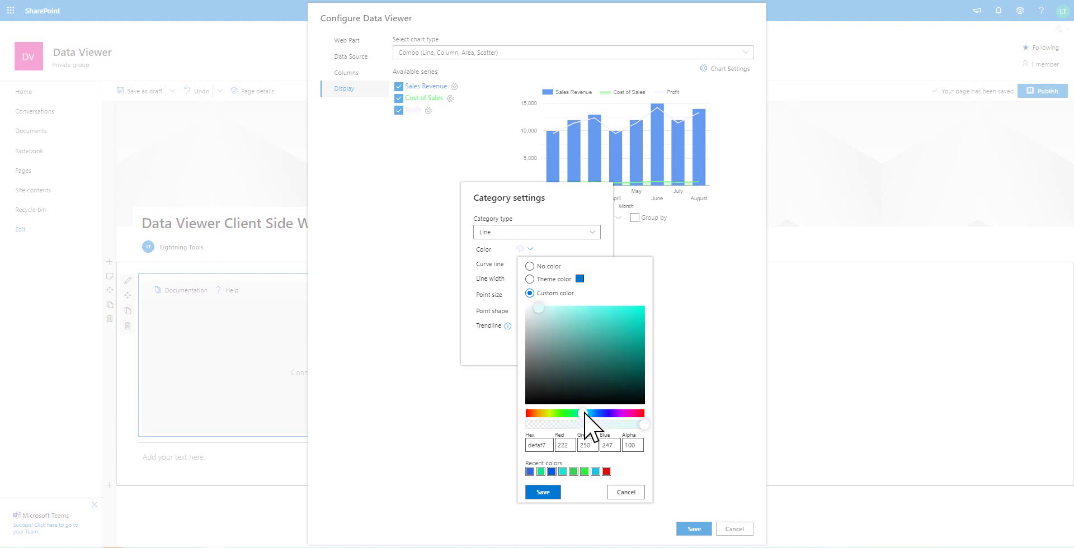
click(637, 313)
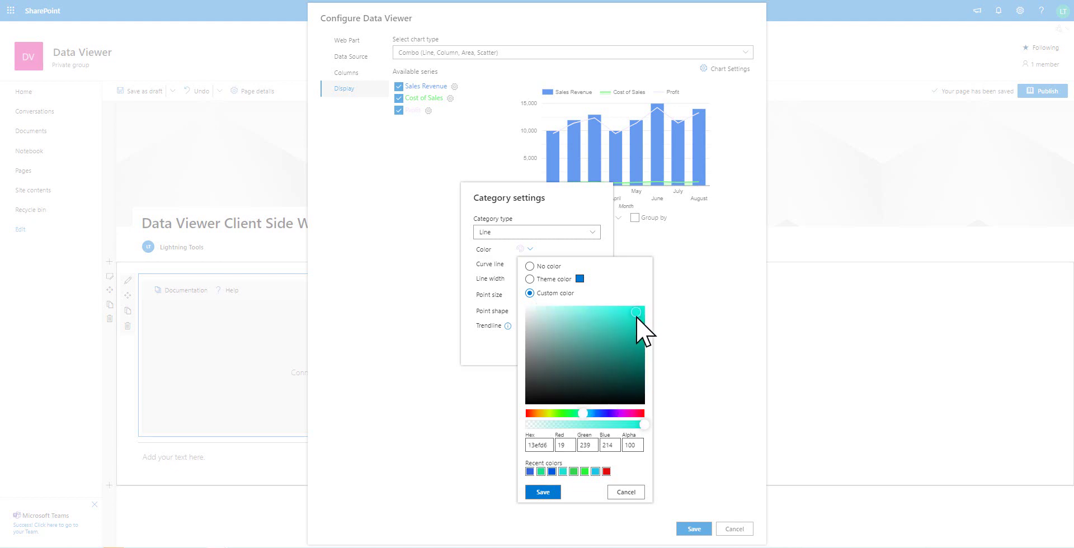
click(542, 492)
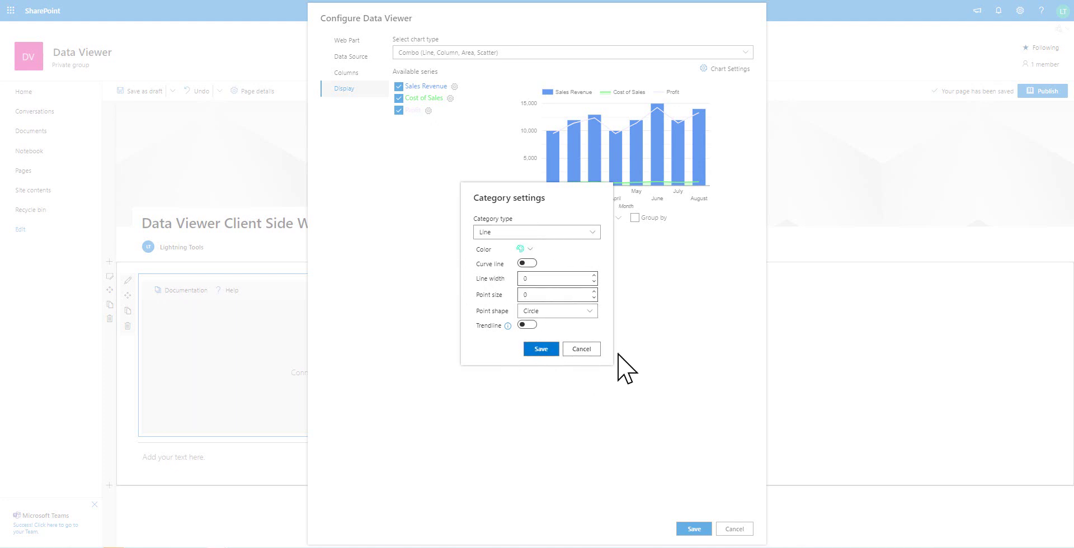
click(540, 349)
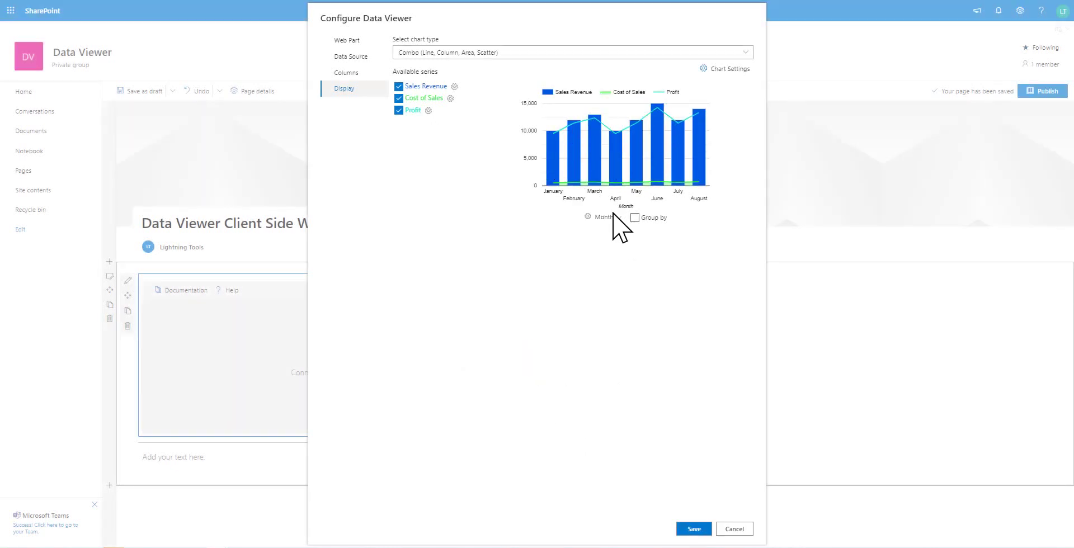
Step: Leave the chart settings at their defaults and save the Data Viewer configuration to the web part
click(706, 69)
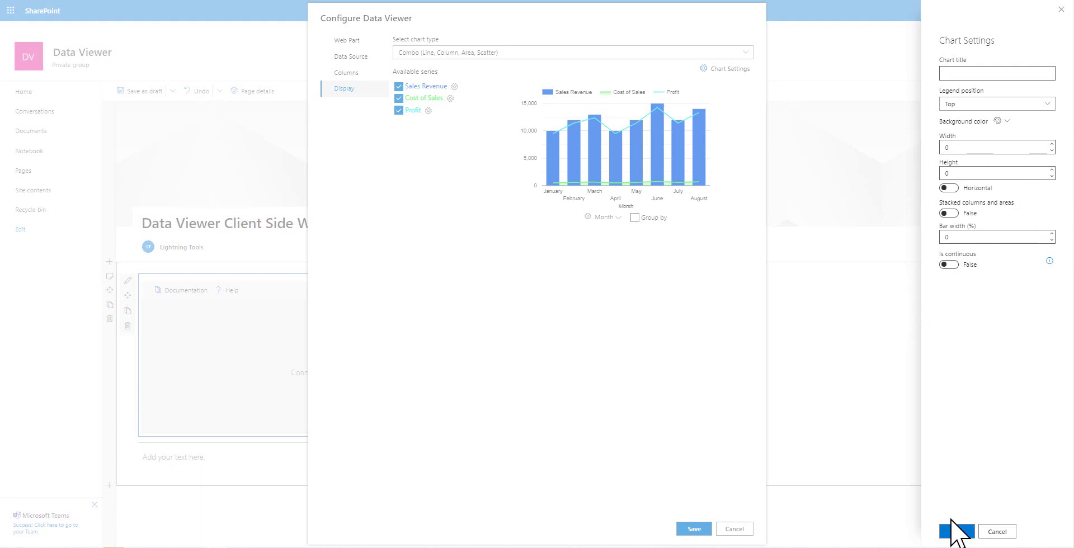
click(999, 533)
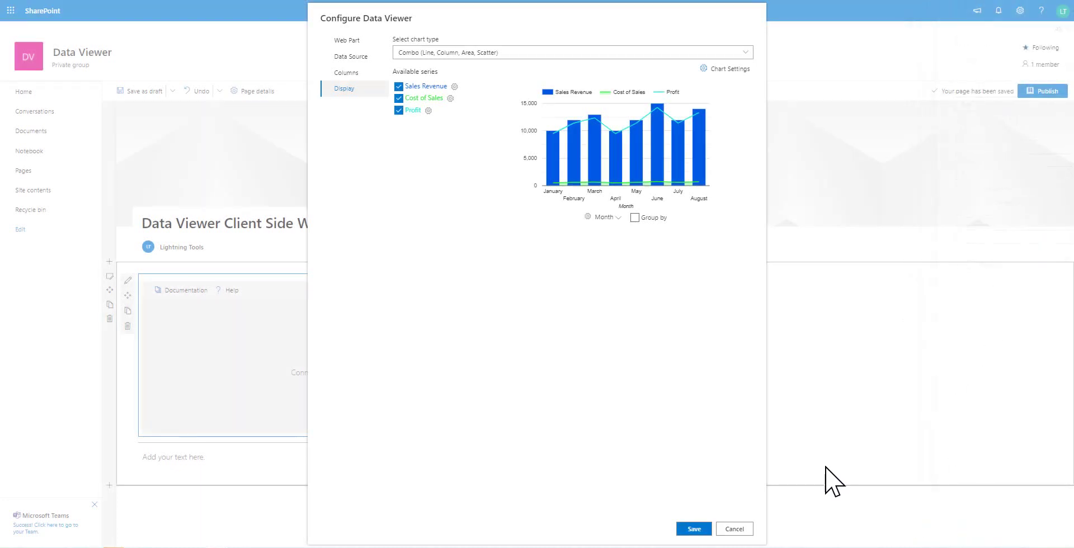
click(689, 531)
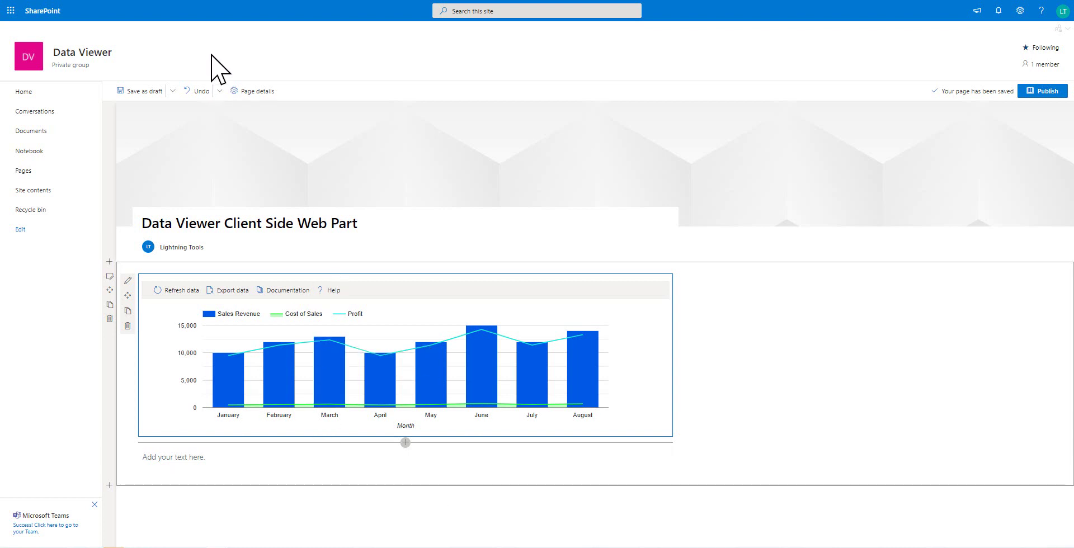
Step: Add a Lightning Data Viewer tab to the Teams General channel and start configuring it
click(203, 1)
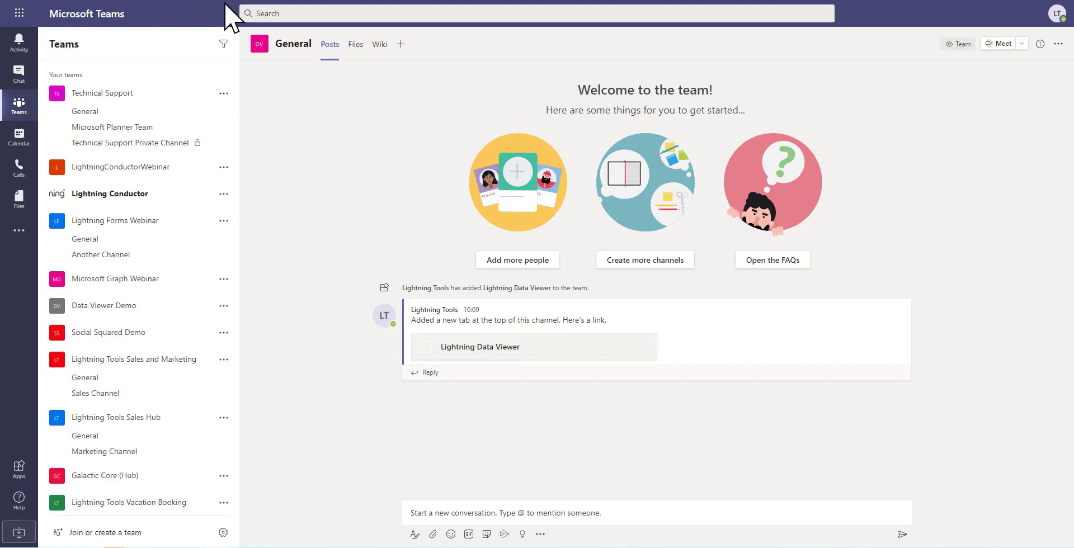
click(401, 44)
click(399, 168)
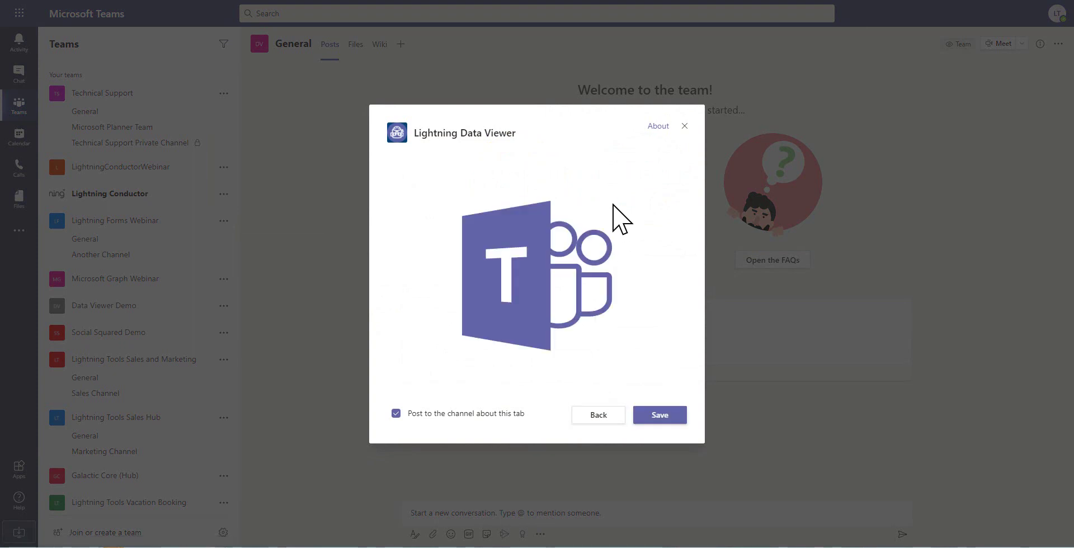
click(656, 416)
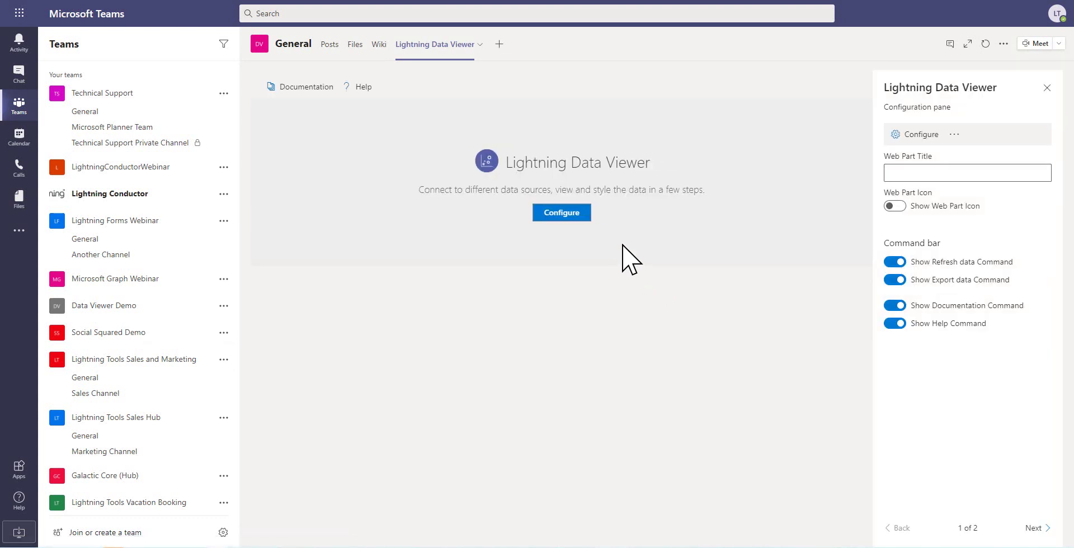
click(561, 215)
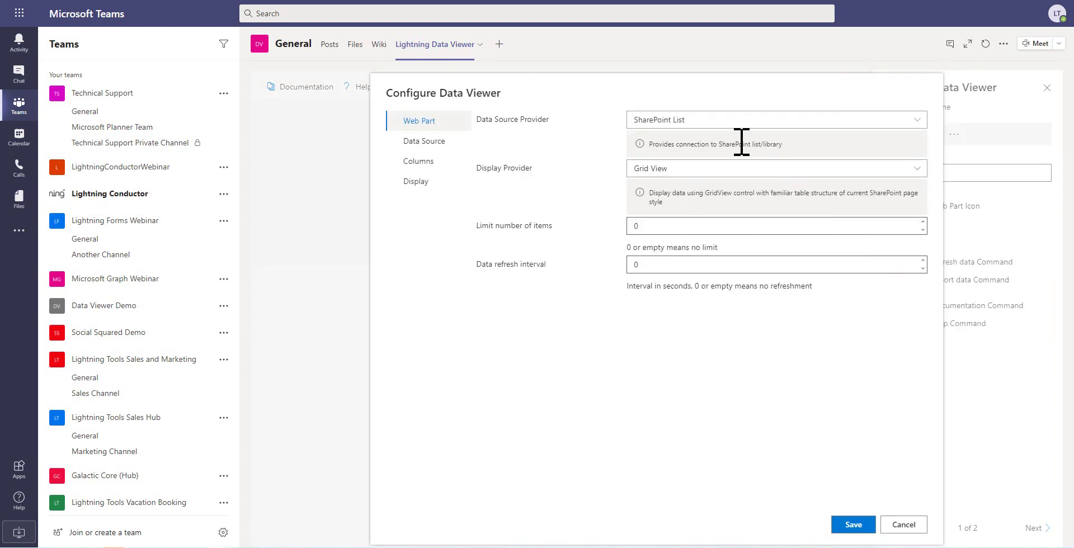
Step: Set the data source provider to oData Service and the display provider to Charts view
click(674, 121)
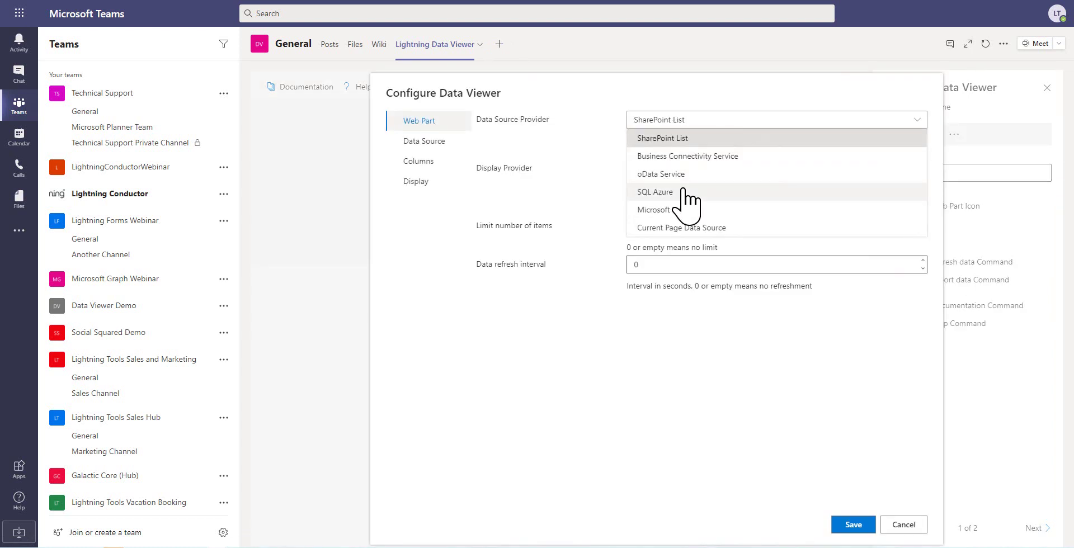
click(679, 175)
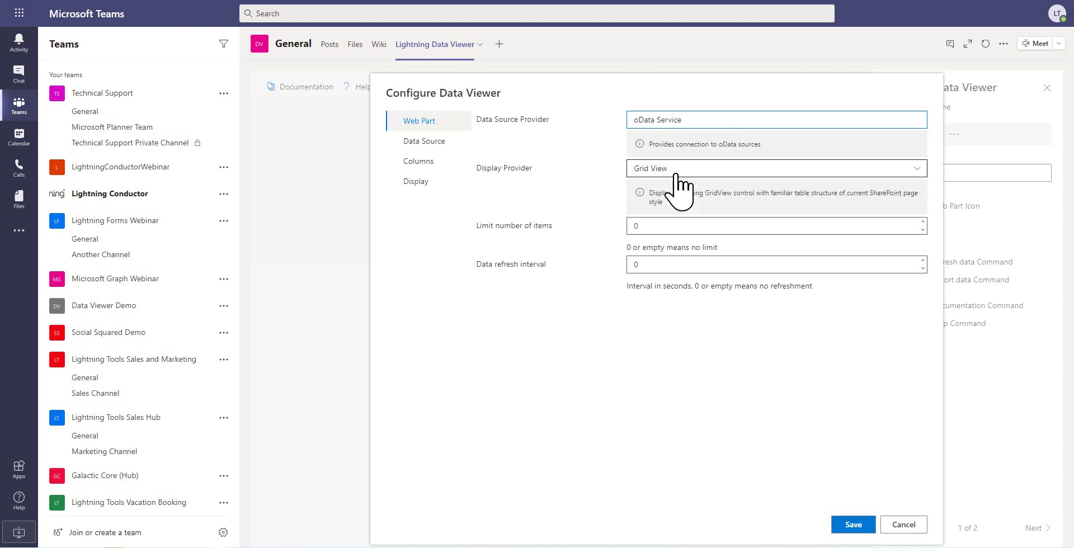
click(644, 168)
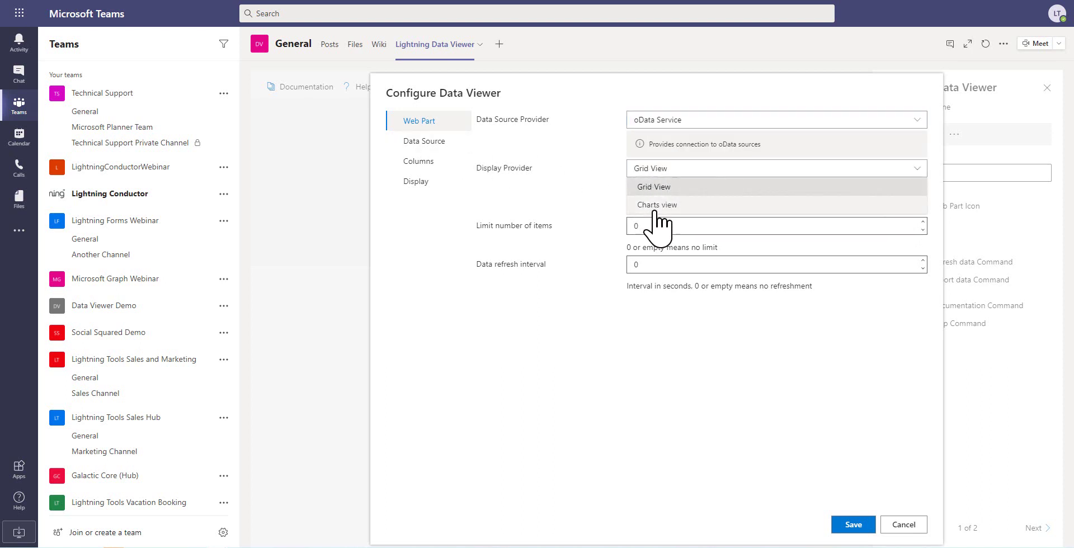
click(652, 206)
Step: Paste the Northwind OData URL, load its entities and select Summary_of_Sales_by_Quarters
click(414, 141)
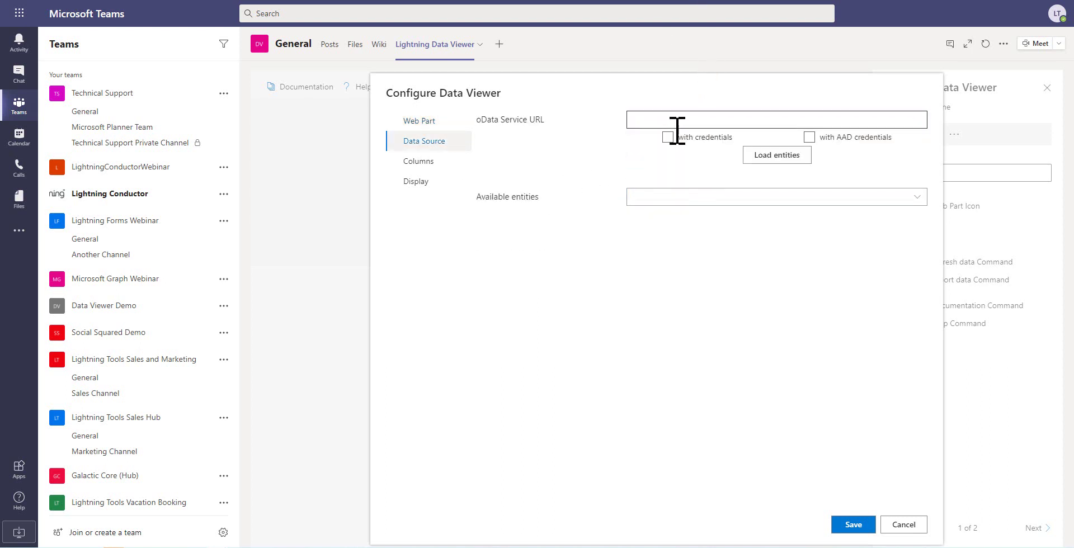
click(690, 119)
text(https://services.odata.org/V3/Northwind/Northwind.svc/)
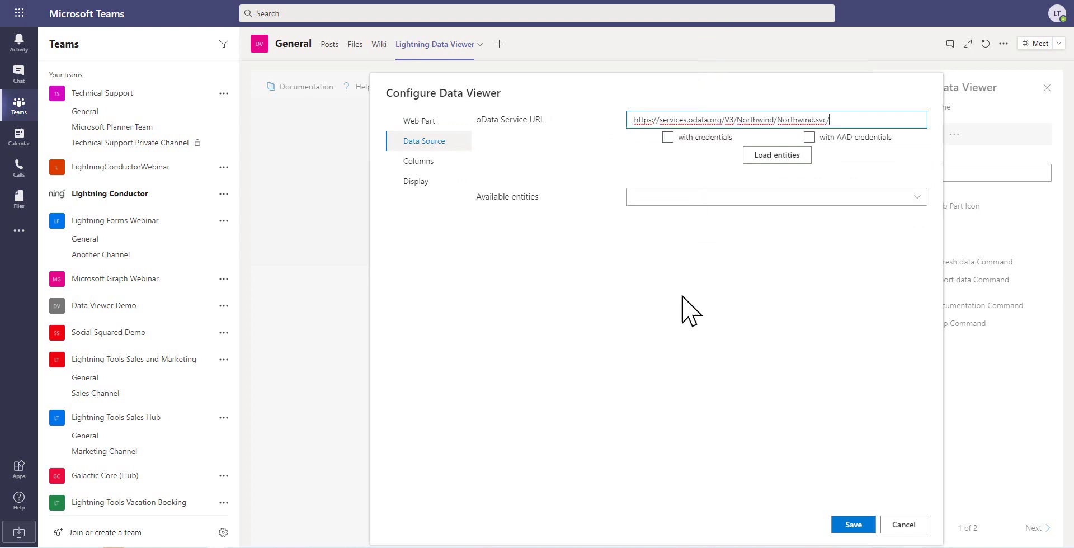
click(777, 156)
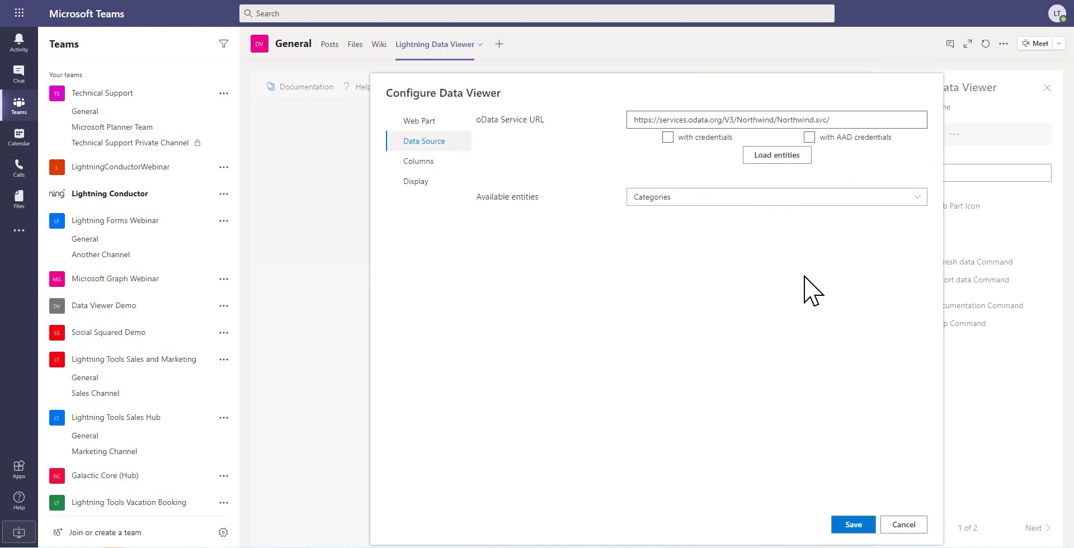
click(767, 198)
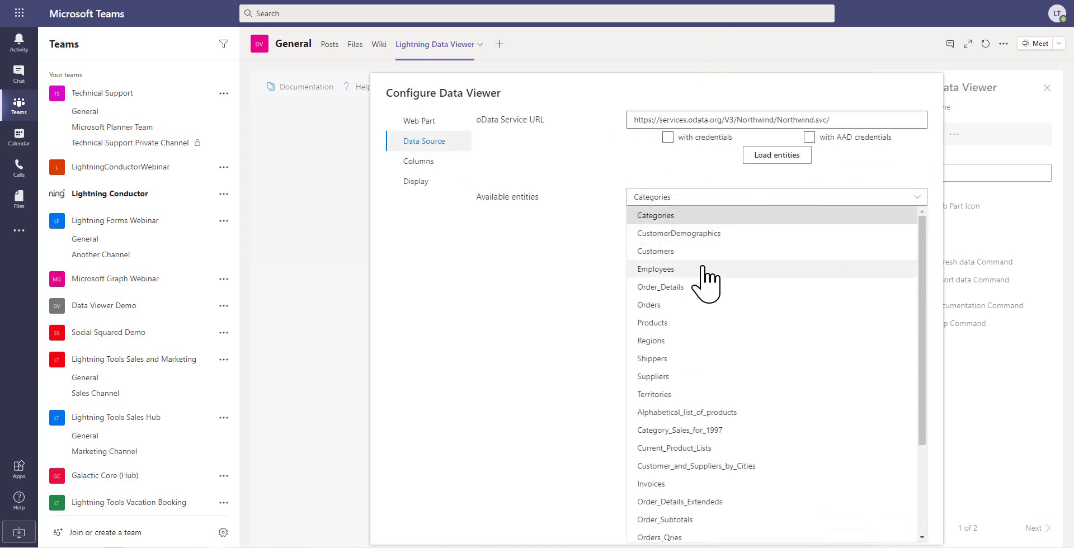
scroll(744, 320, down, 3)
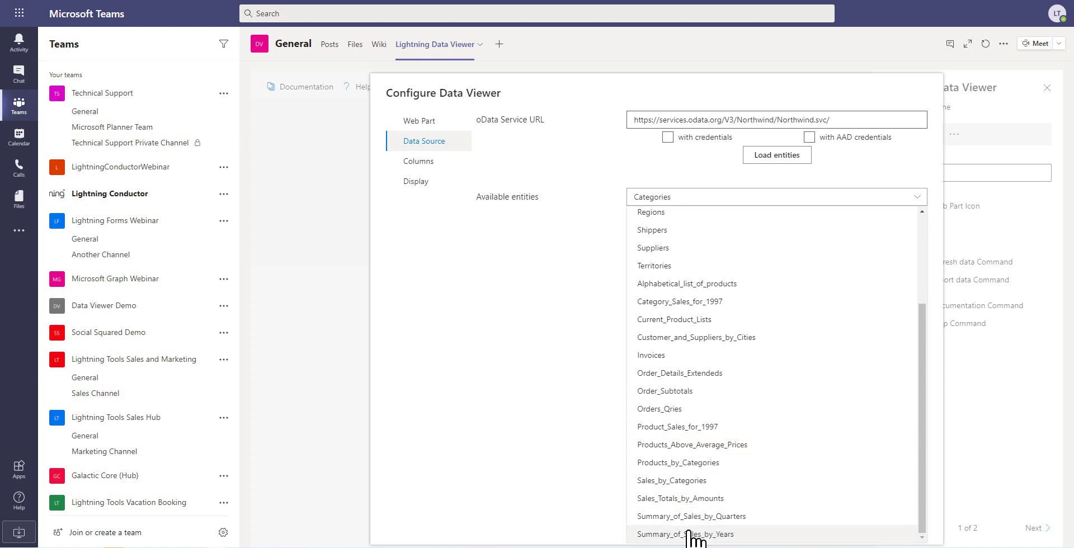
click(692, 517)
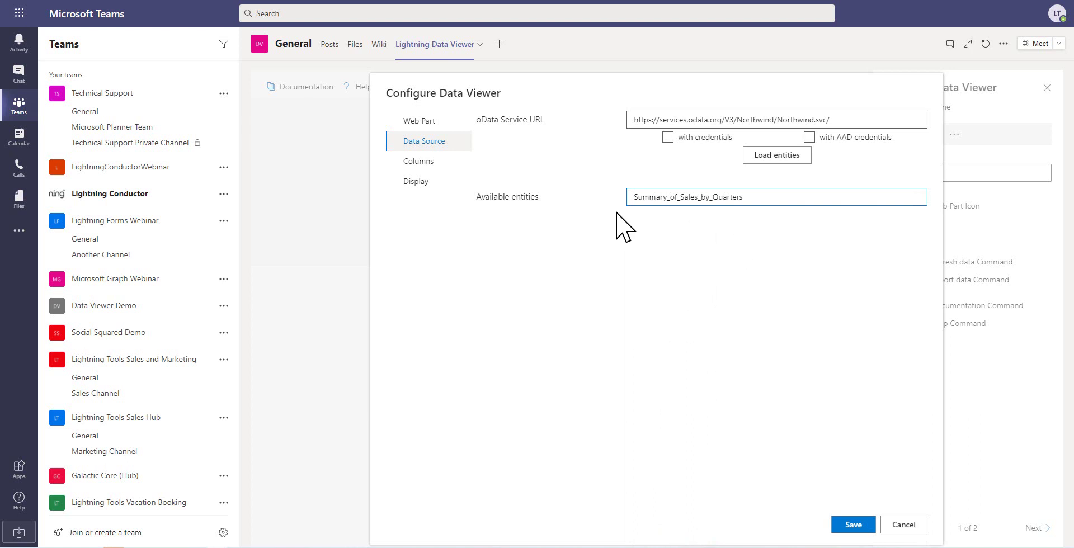
click(414, 161)
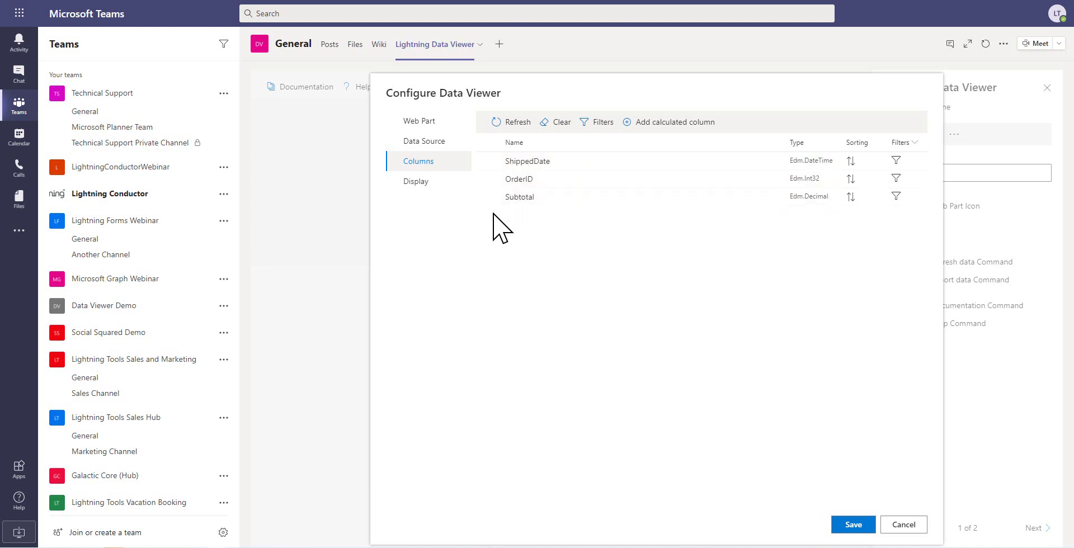
Step: Include the ShippedDate, OrderID and Subtotal columns, then drop OrderID from the chart
click(487, 161)
click(488, 179)
click(488, 197)
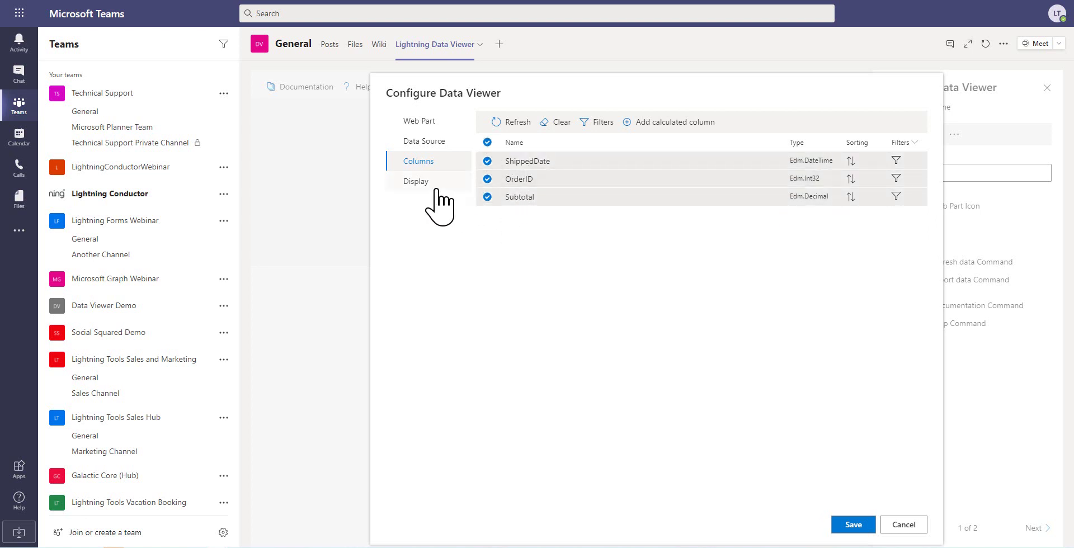
click(421, 185)
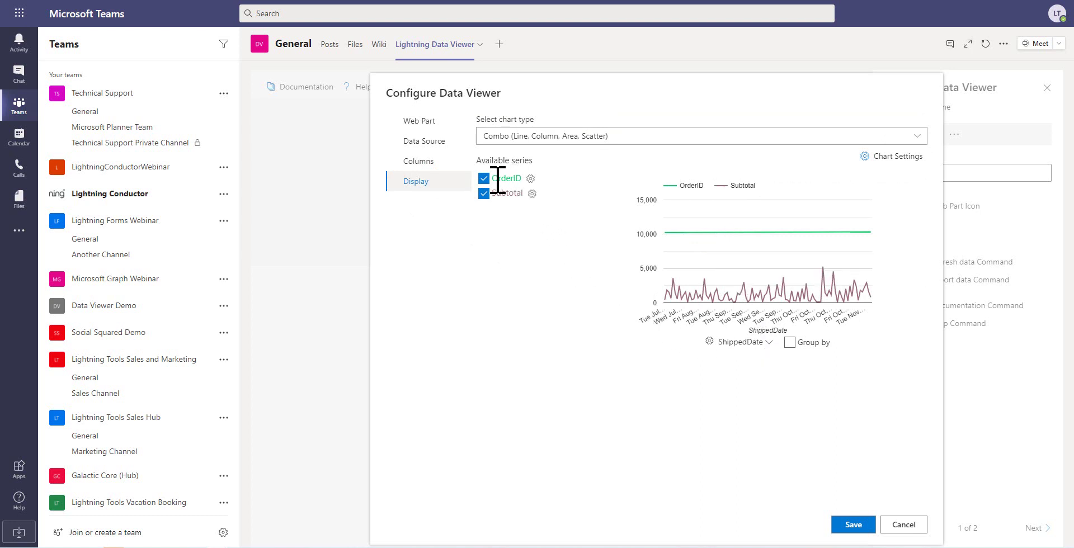
click(484, 178)
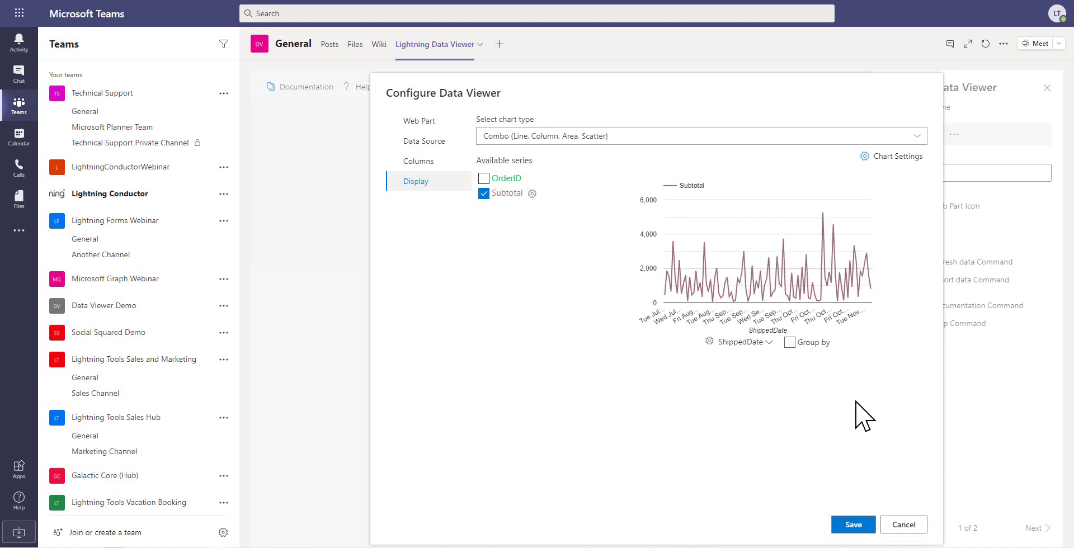
Step: Group the ShippedDate axis by Month
click(769, 343)
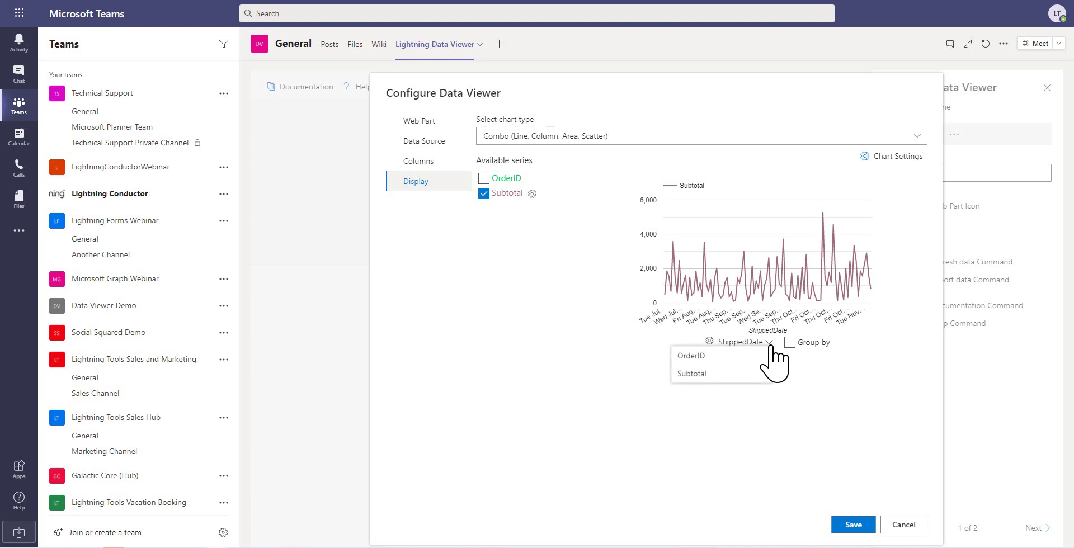
click(790, 343)
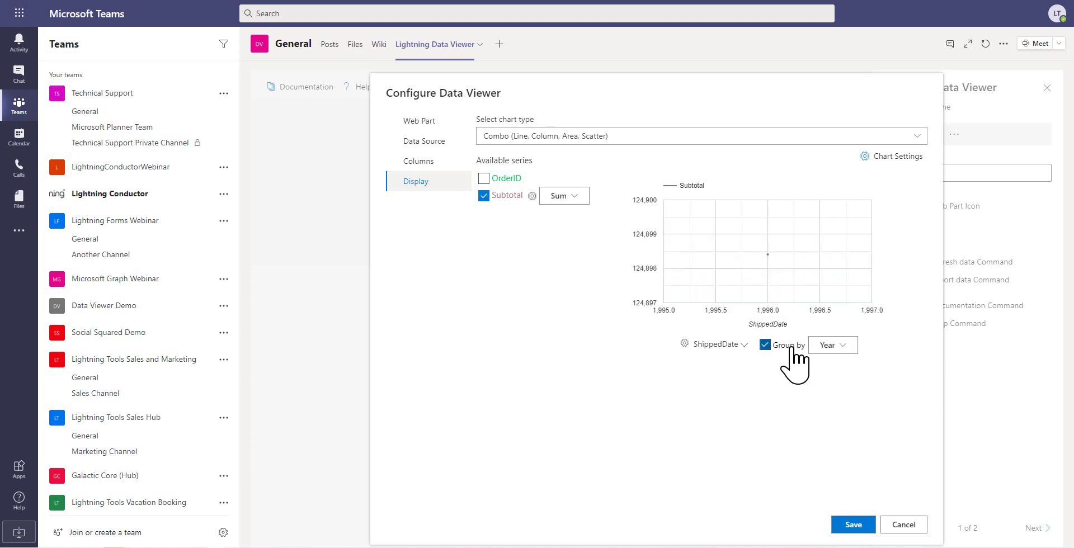
click(833, 345)
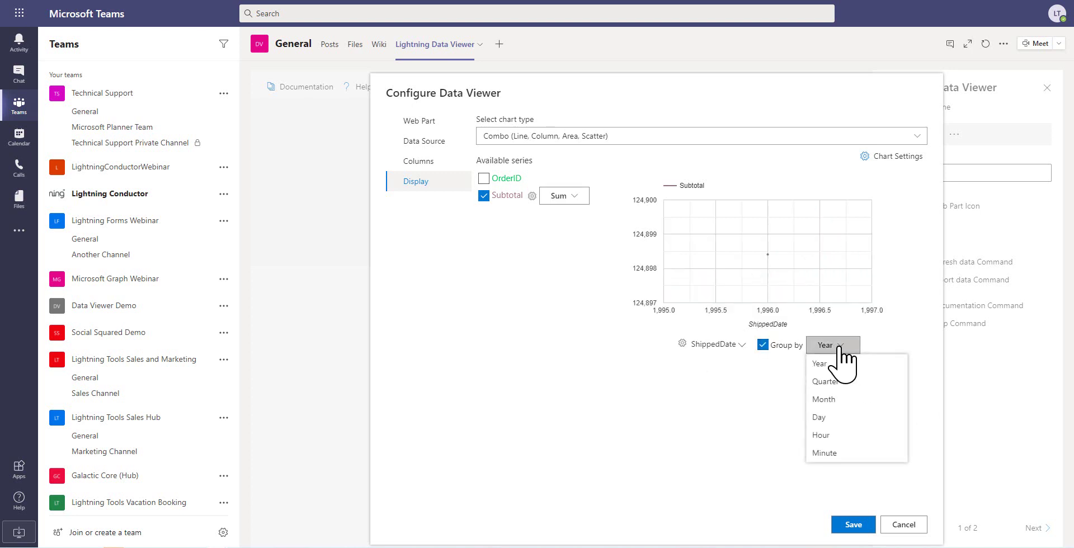
click(837, 382)
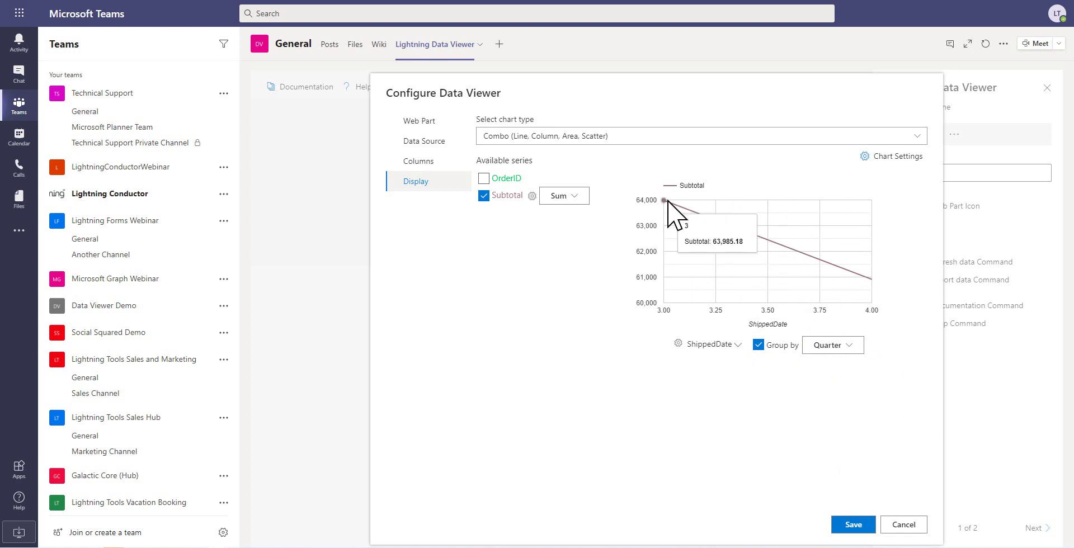
click(839, 347)
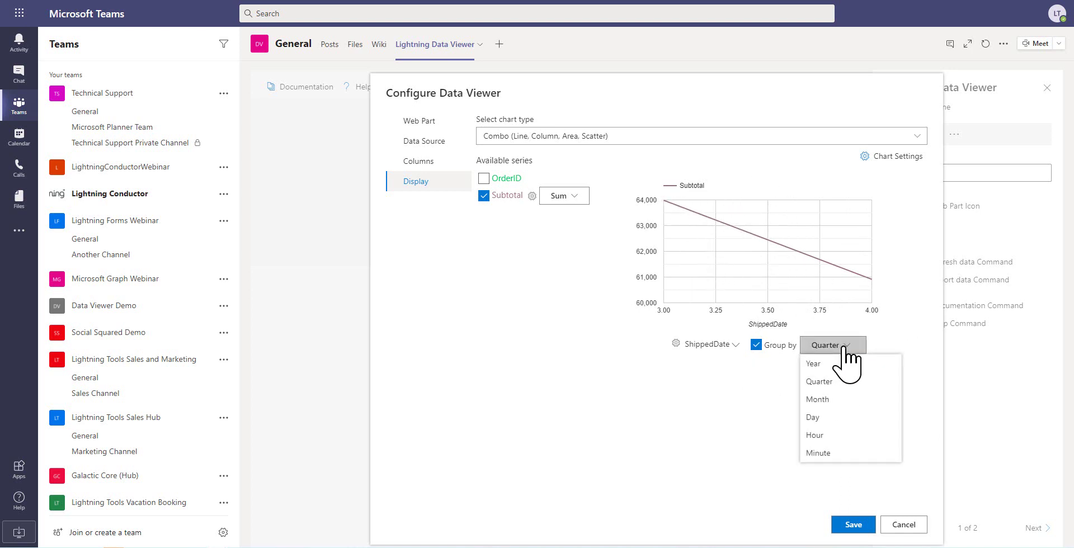
click(839, 399)
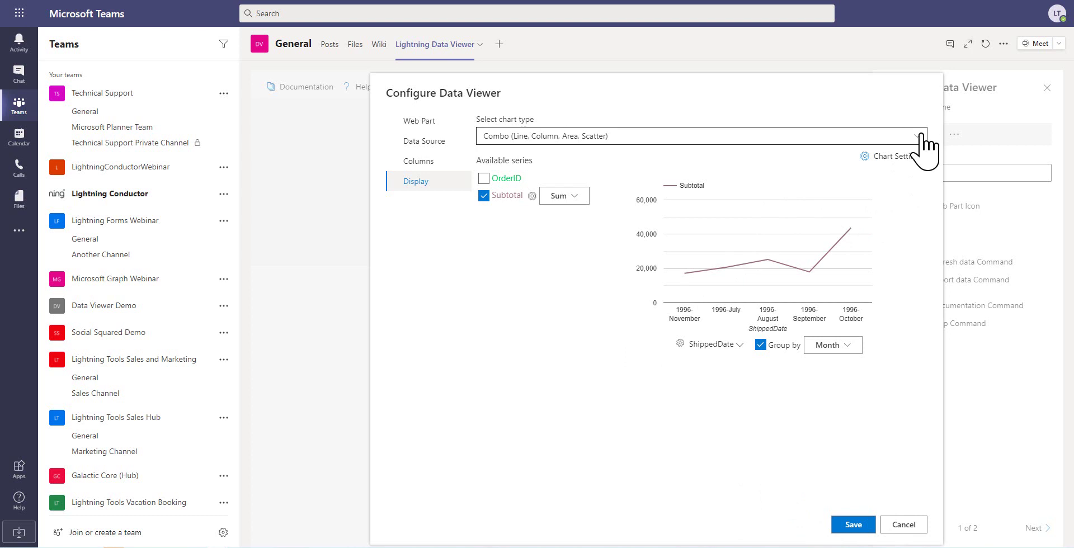
Step: Switch the chart type to Pie & Donut and confirm the 1996-November slice settings
click(892, 144)
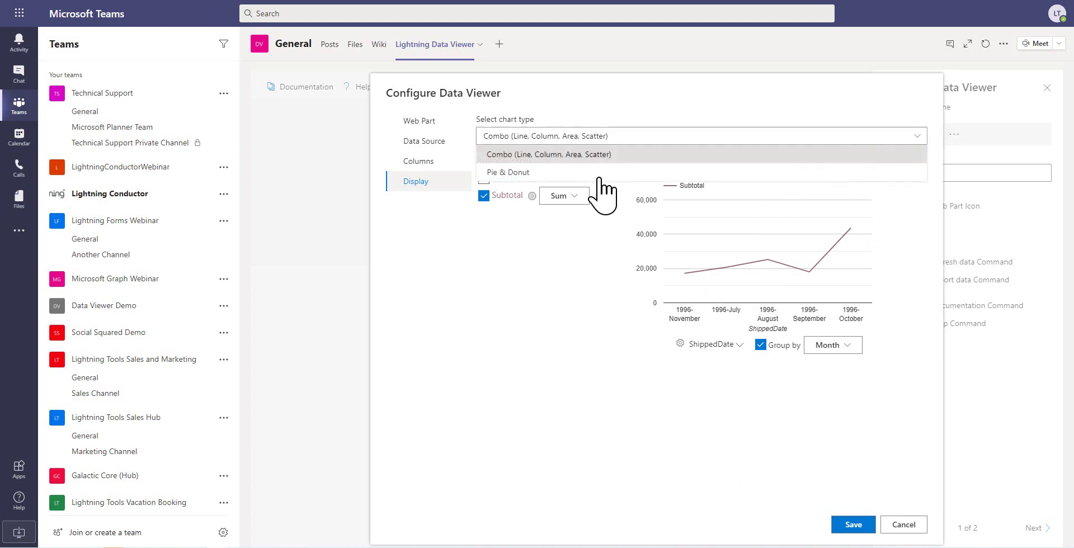
click(632, 170)
mouse_move(778, 250)
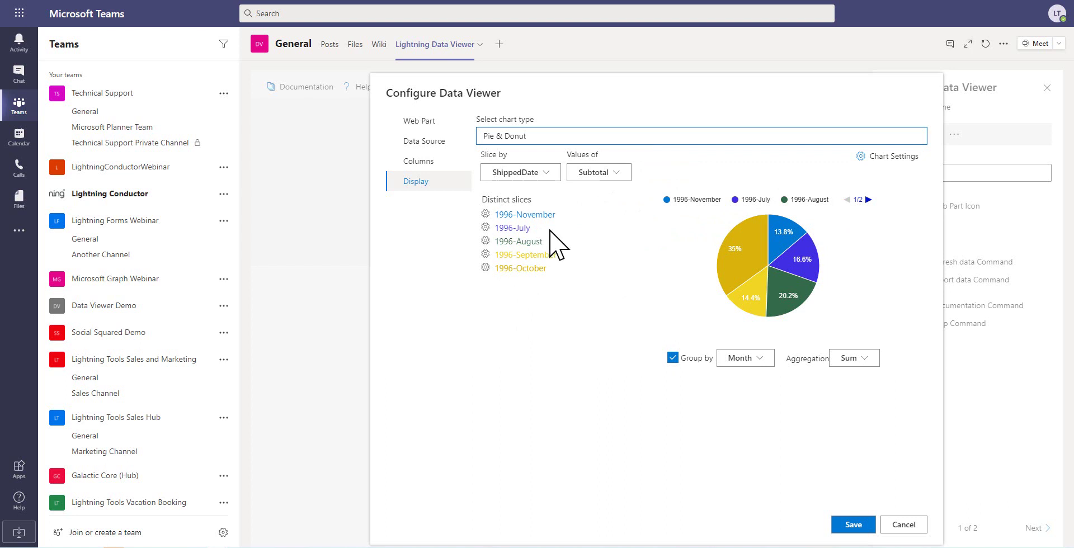
click(485, 214)
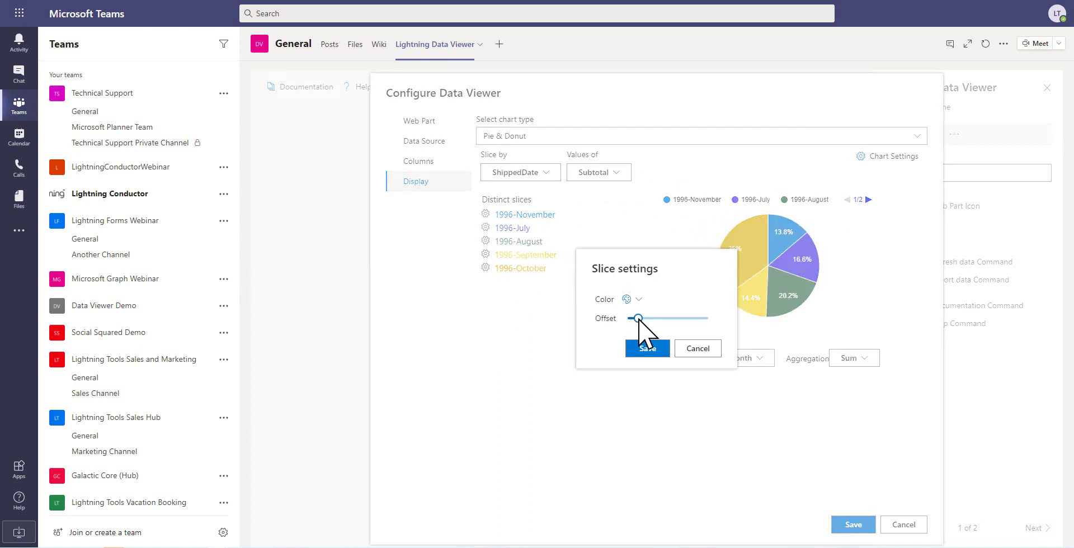
click(646, 350)
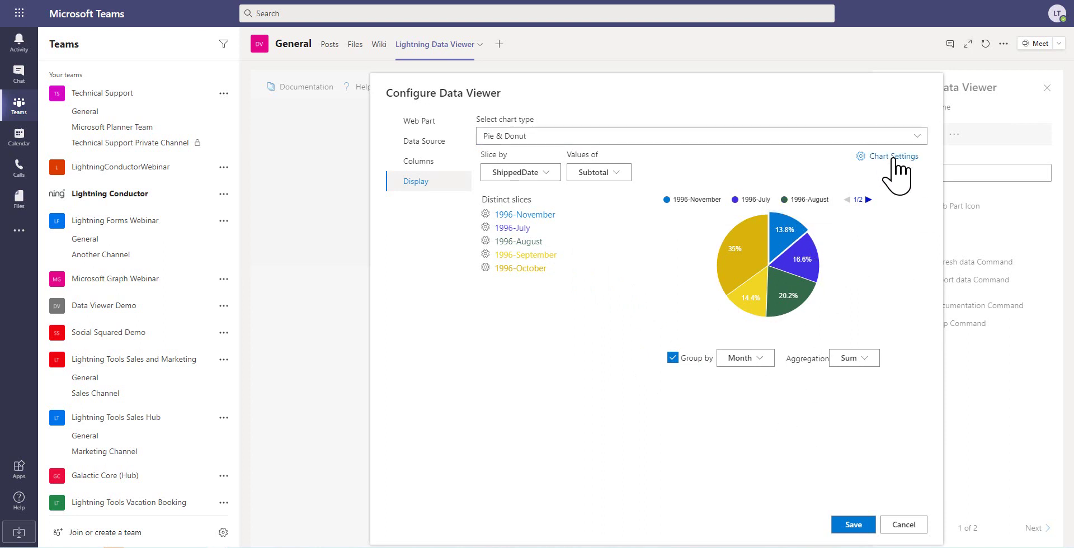
Step: Make the pie chart 3D and save the Data Viewer configuration
click(894, 156)
click(906, 322)
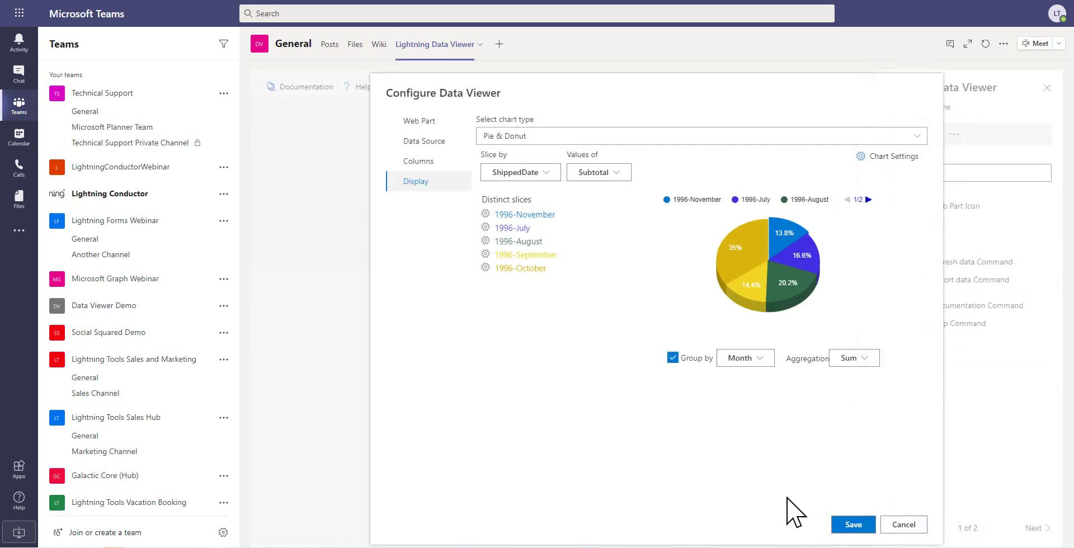
click(866, 524)
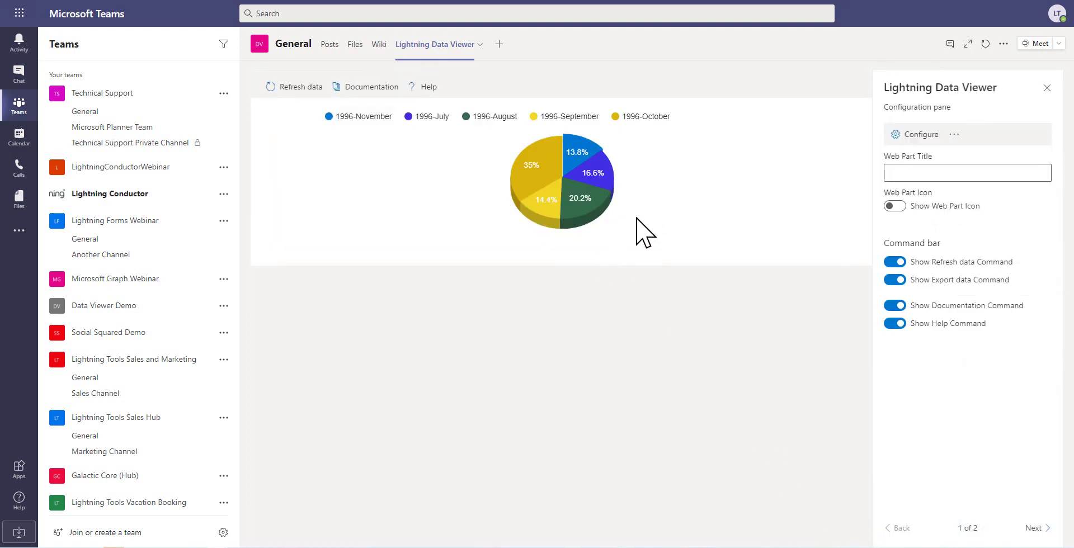